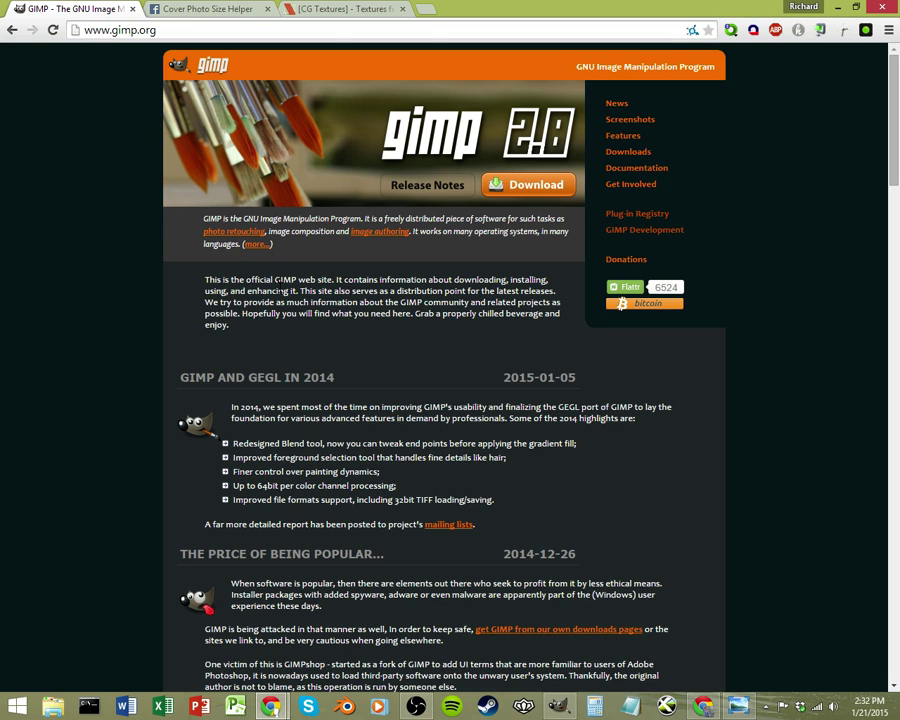
# Open the Downloads page of the GIMP website
pyautogui.click(152, 31)
pyautogui.click(335, 355)
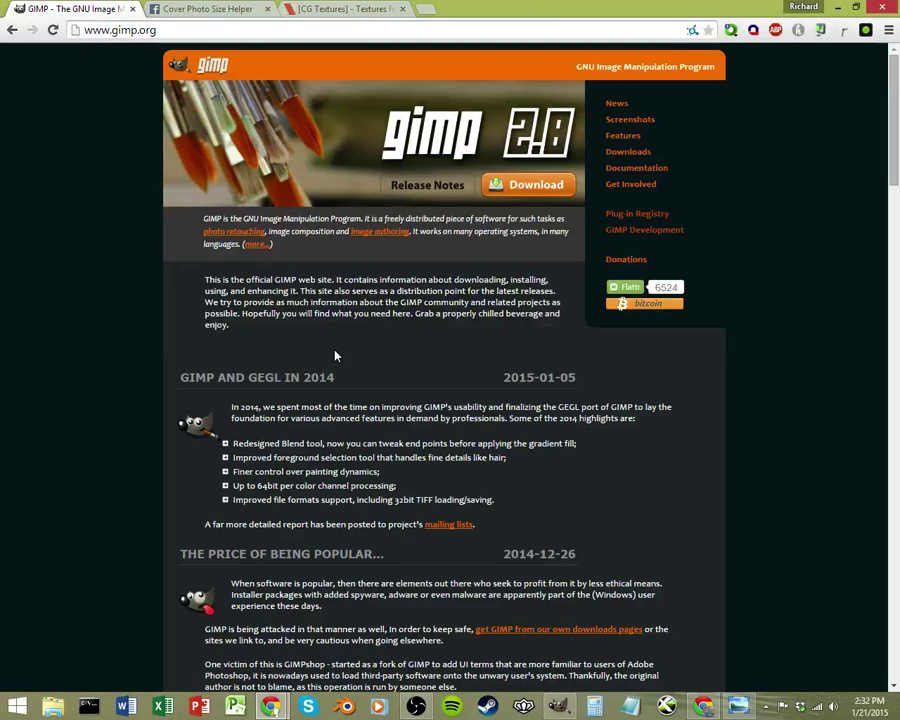
pyautogui.click(634, 153)
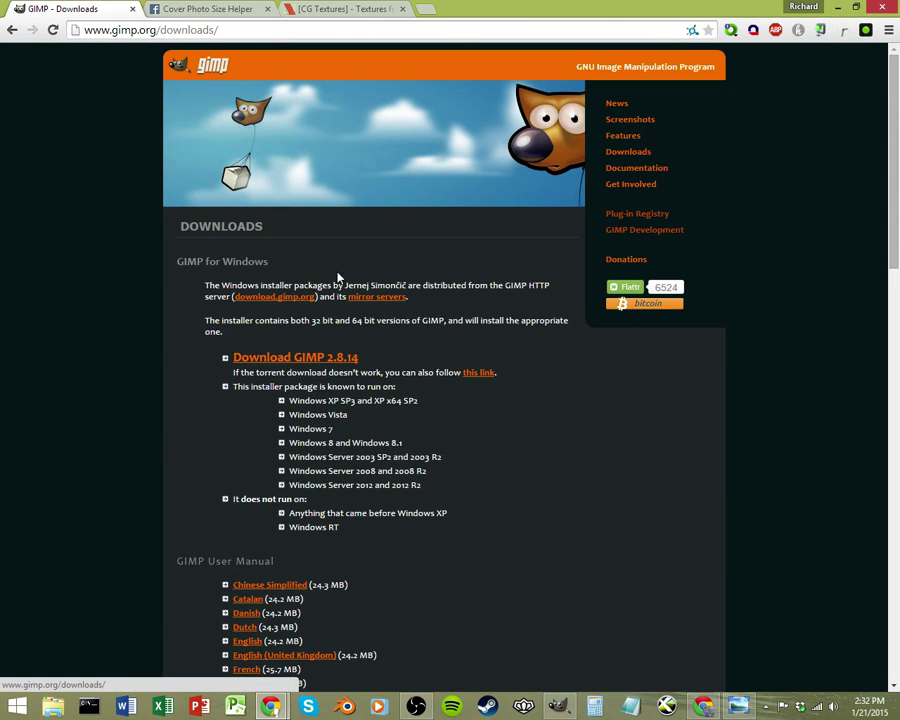
# Switch to GIMP, view the finished facebook background image in Windows Photo Viewer, and minimize the viewer
pyautogui.click(557, 706)
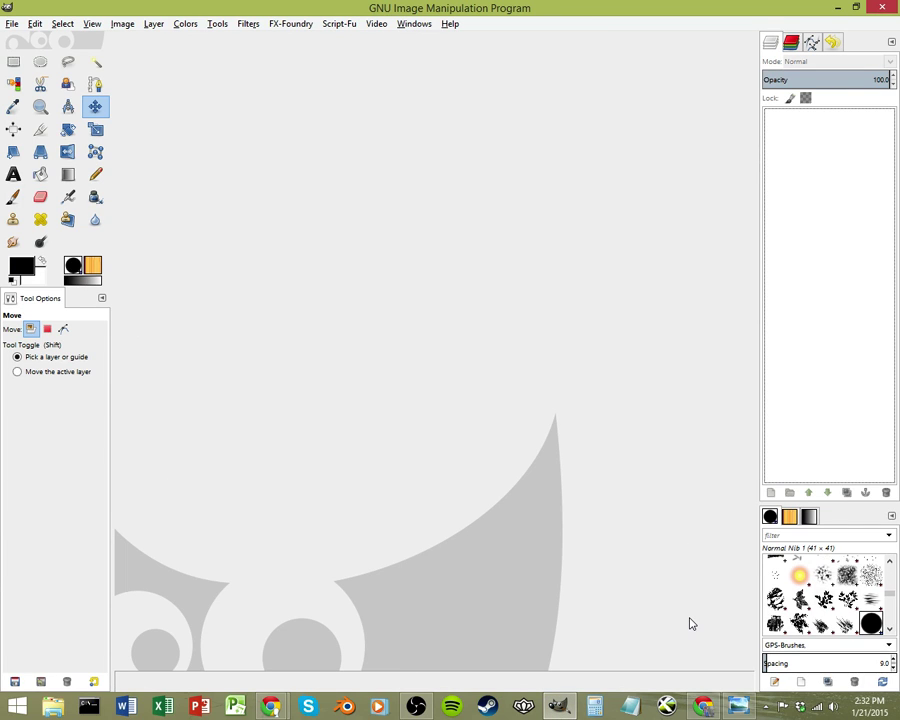
pyautogui.click(738, 706)
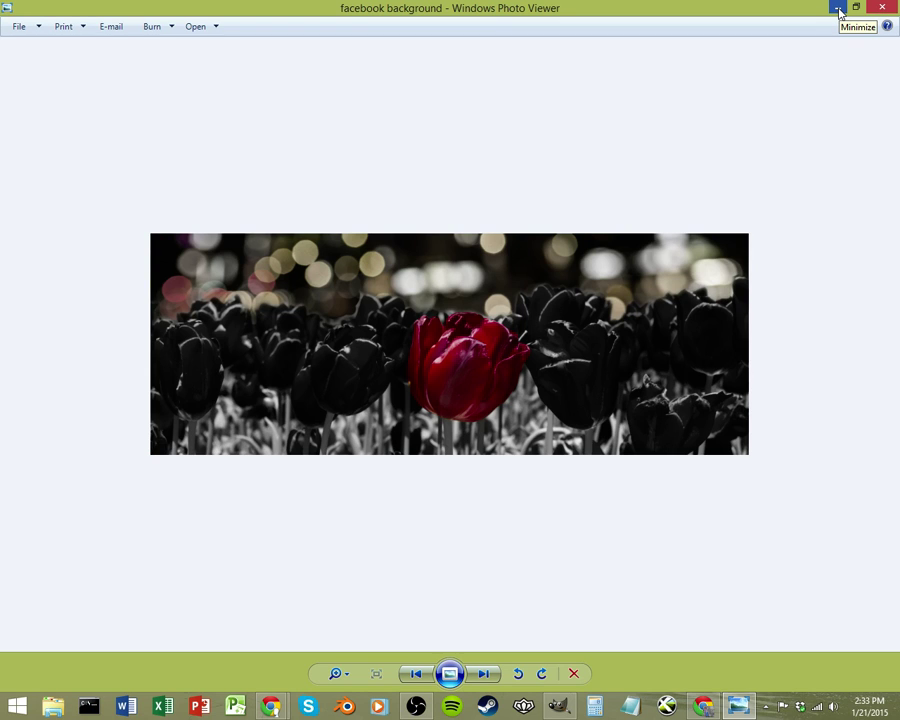
pyautogui.click(838, 8)
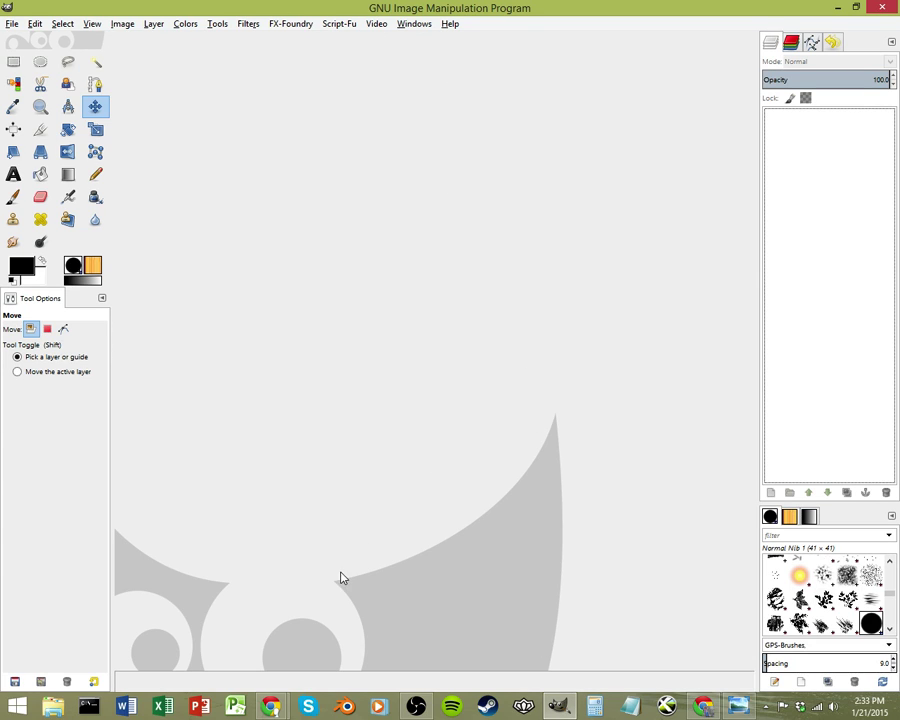
# Switch to Chrome and look up the cover photo dimensions on the Cover Photo Size Helper page
pyautogui.moveTo(270, 706)
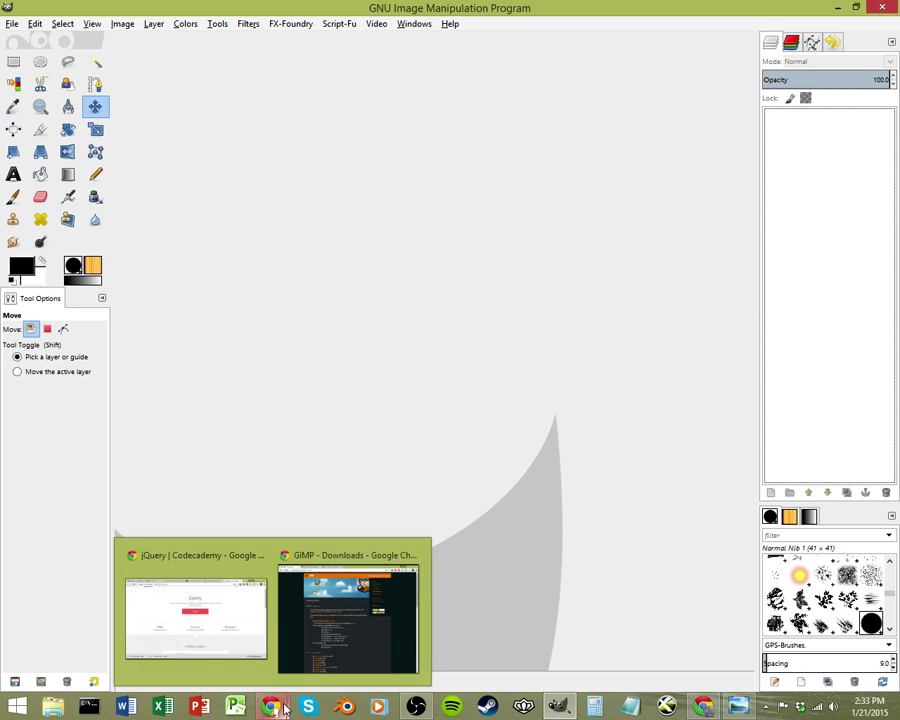
pyautogui.click(356, 630)
pyautogui.click(156, 7)
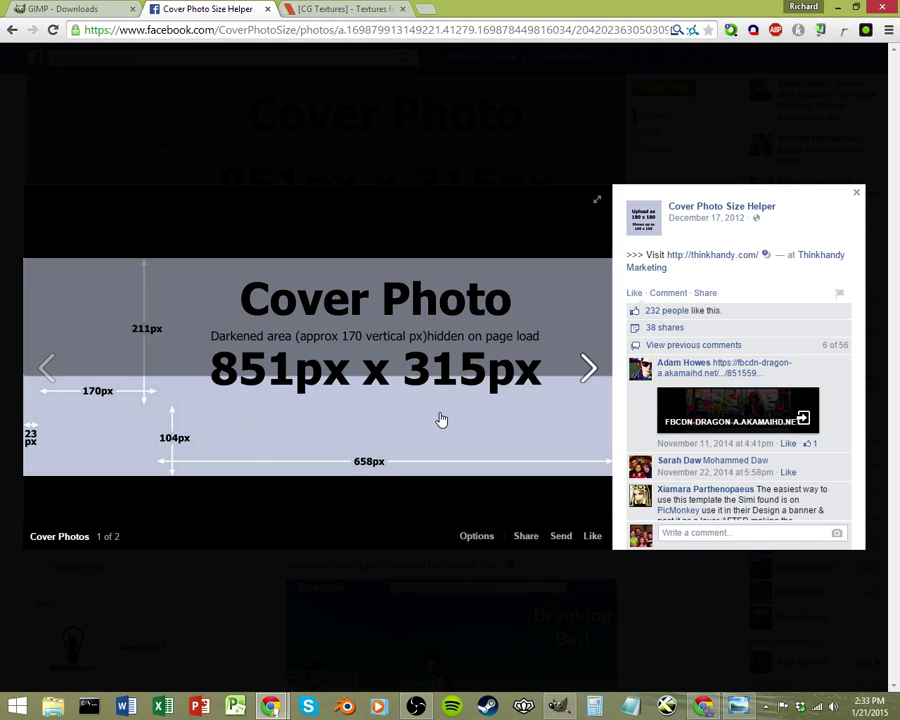
# Switch to GIMP and set up a new 851 × 315 px image with X and Y resolution of 72 pixels/in
pyautogui.click(557, 710)
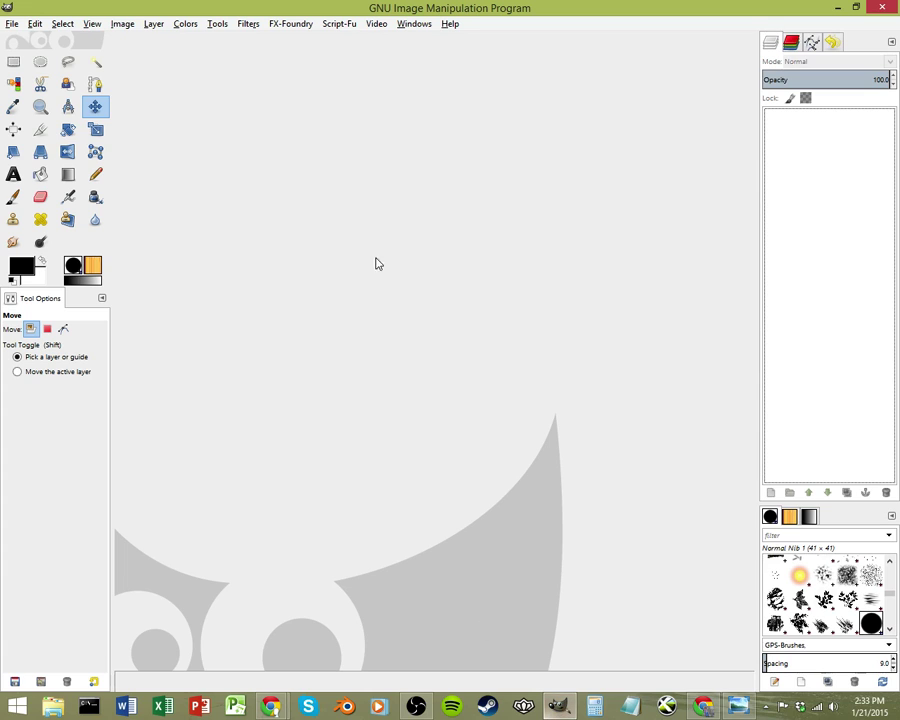
pyautogui.click(11, 24)
pyautogui.click(33, 40)
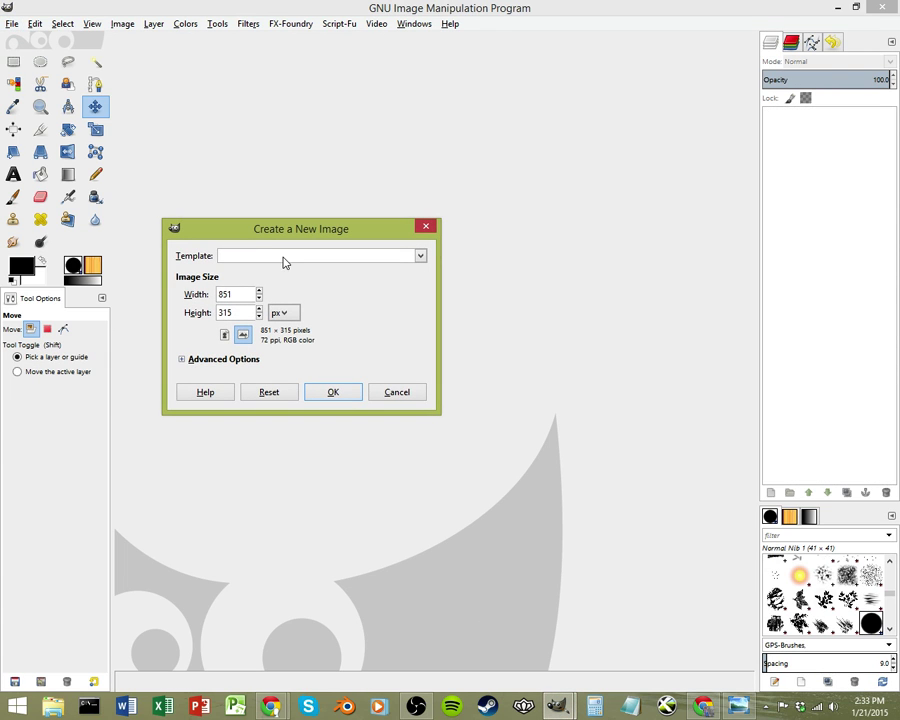
pyautogui.doubleClick(242, 298)
pyautogui.click(241, 311)
pyautogui.doubleClick(241, 311)
pyautogui.click(183, 361)
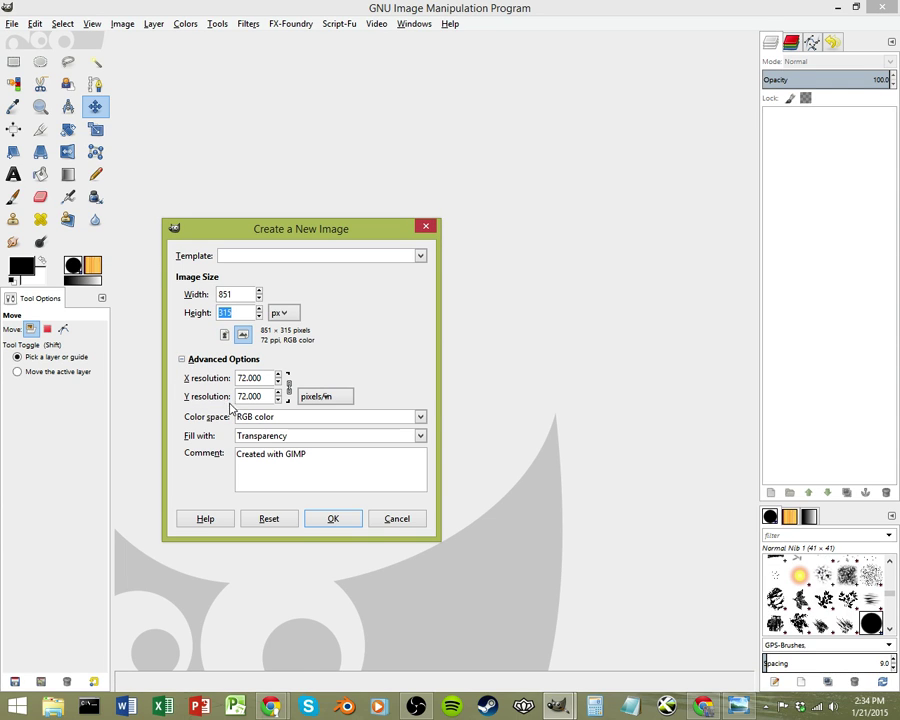
pyautogui.click(262, 378)
pyautogui.tripleClick(262, 378)
pyautogui.press('Tab')
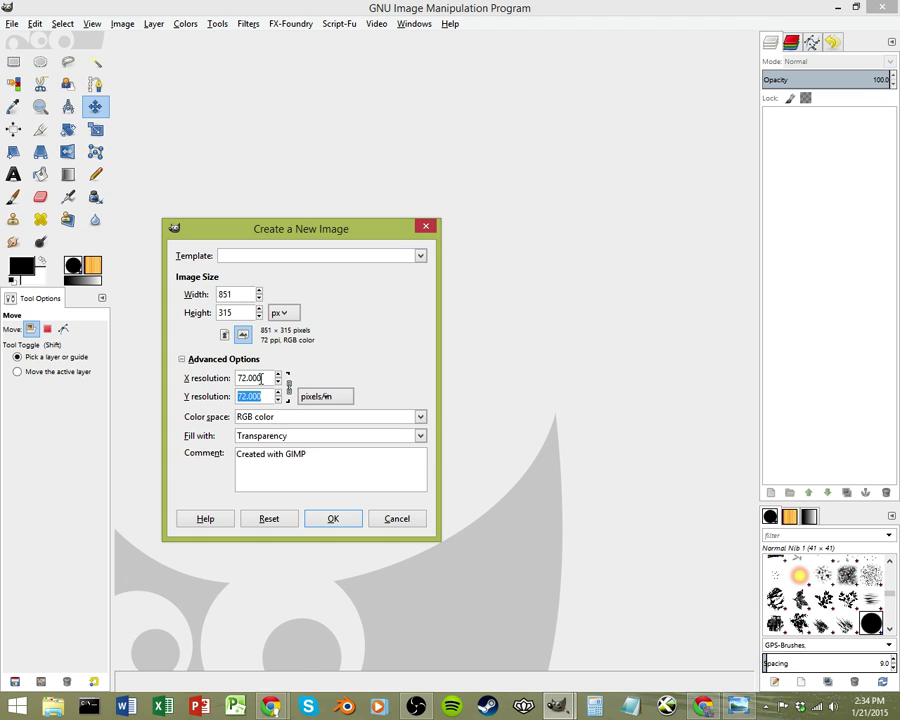
pyautogui.click(261, 379)
pyautogui.click(269, 397)
# View the new image's width and height in inches and return the size unit to pixels
pyautogui.click(283, 313)
pyautogui.click(292, 333)
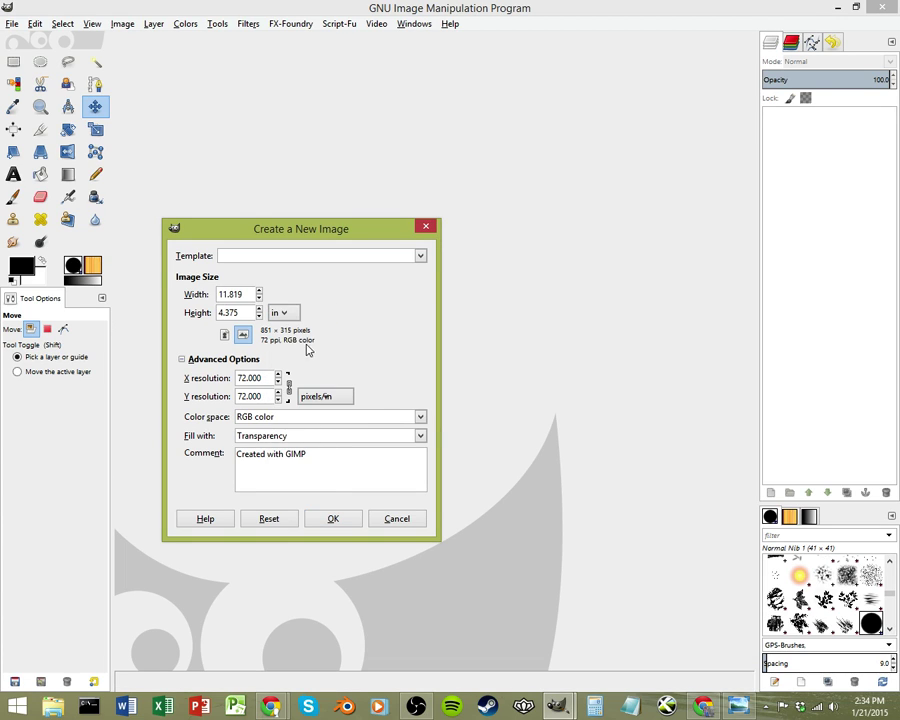
pyautogui.tripleClick(246, 293)
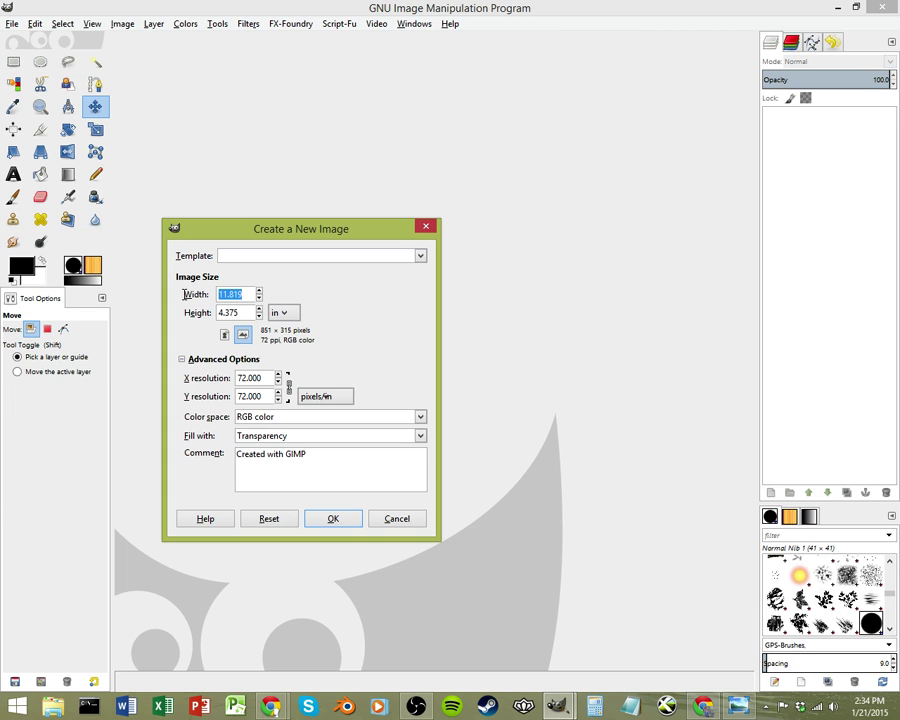
pyautogui.click(238, 312)
pyautogui.doubleClick(238, 312)
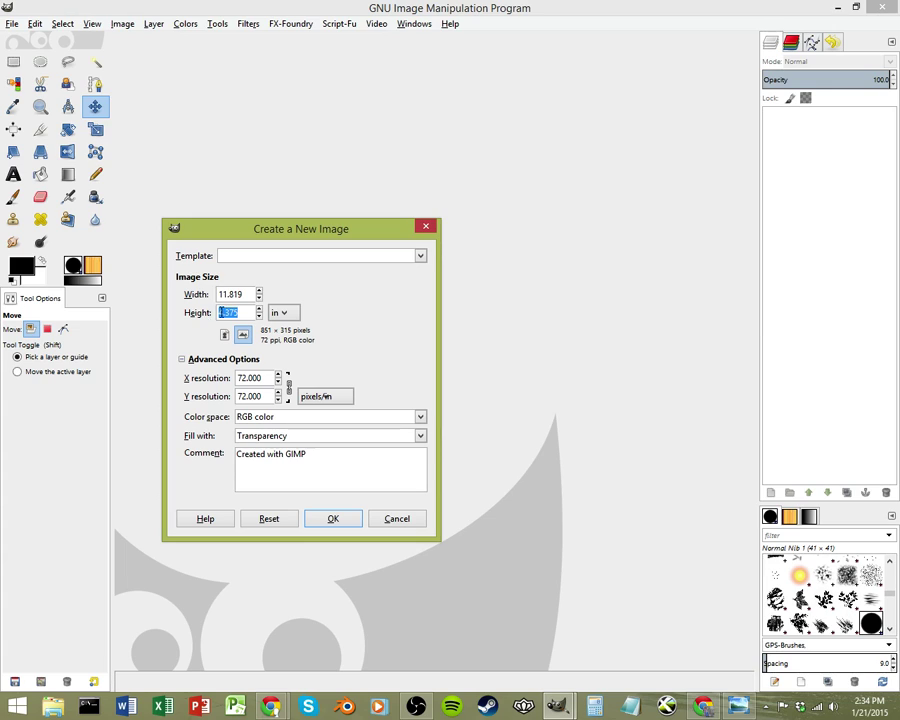
pyautogui.click(242, 294)
pyautogui.click(282, 313)
pyautogui.click(297, 300)
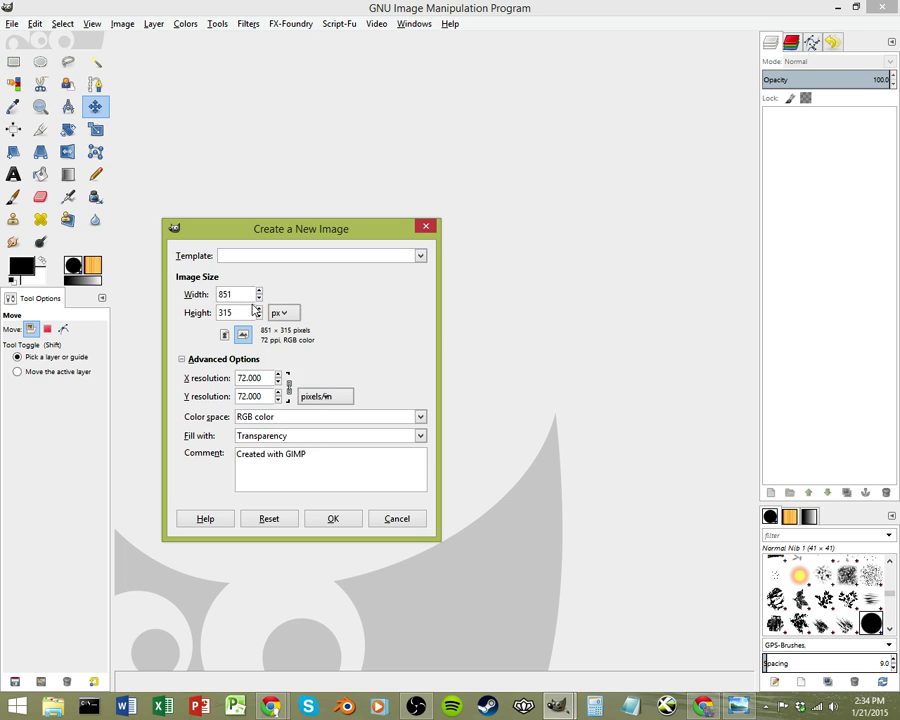
# Create the new image with RGB color as its color space and Transparency as its fill
pyautogui.click(327, 418)
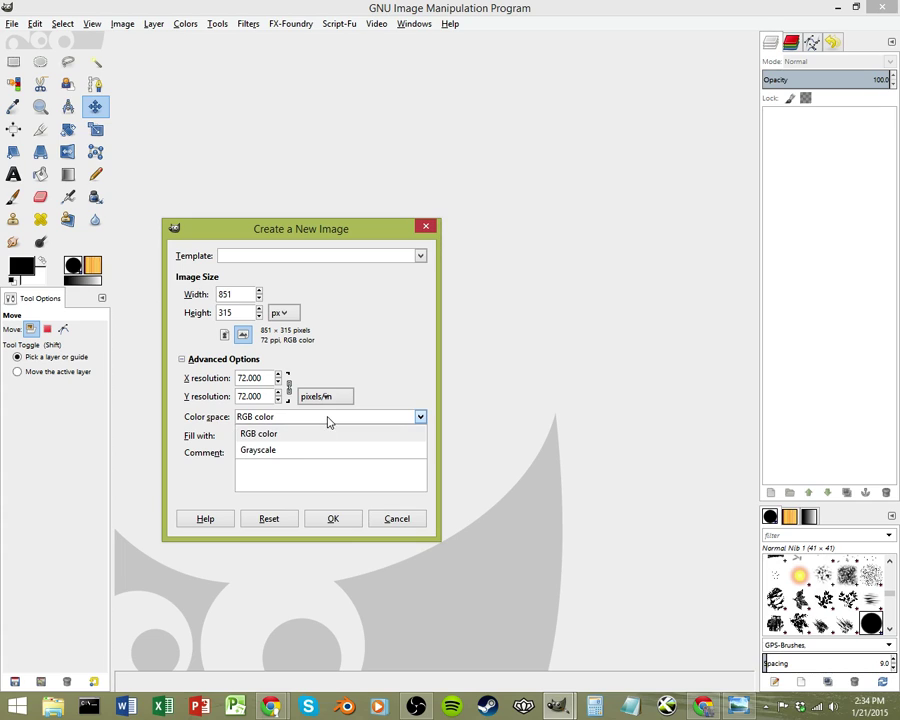
pyautogui.click(264, 438)
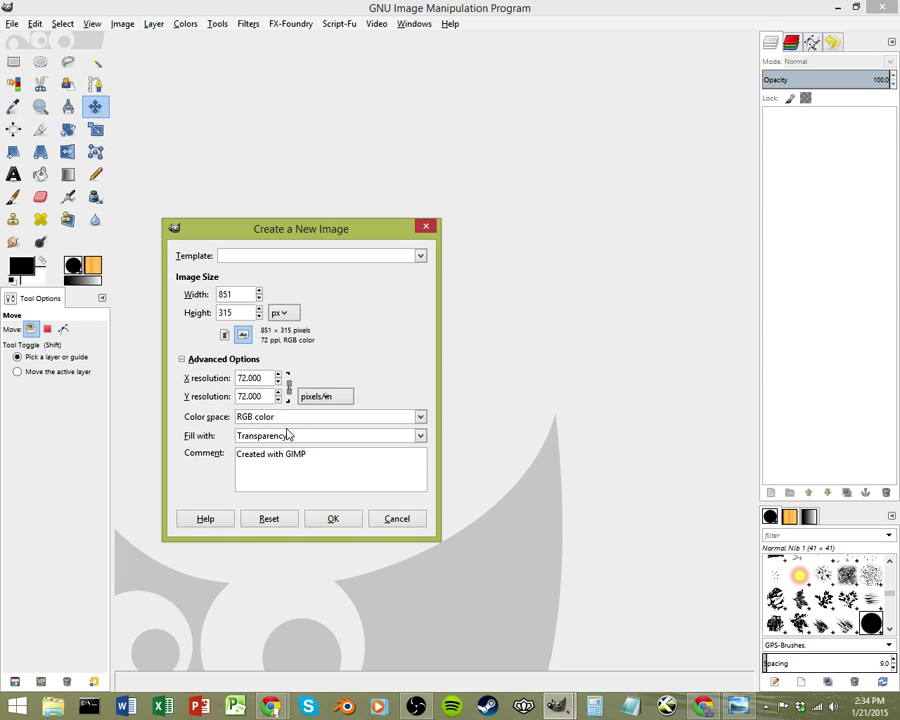
pyautogui.click(298, 438)
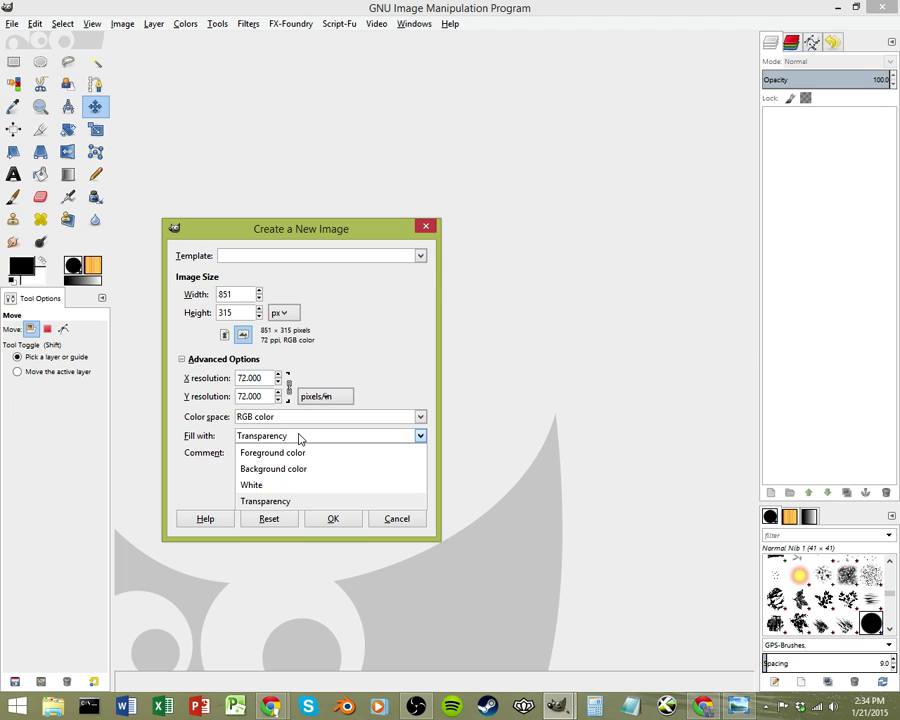
pyautogui.click(250, 436)
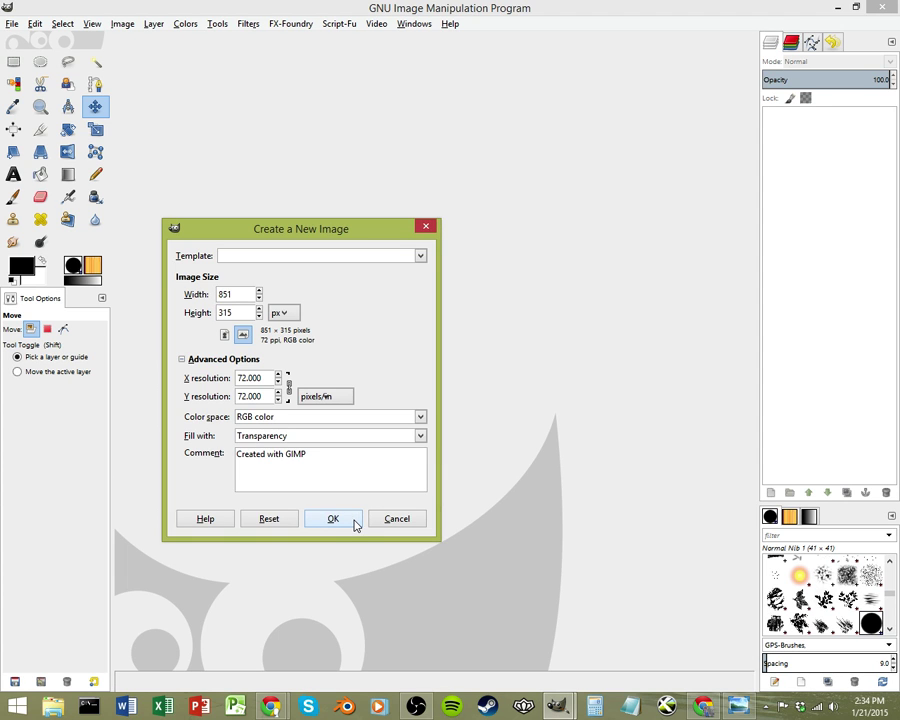
pyautogui.click(350, 524)
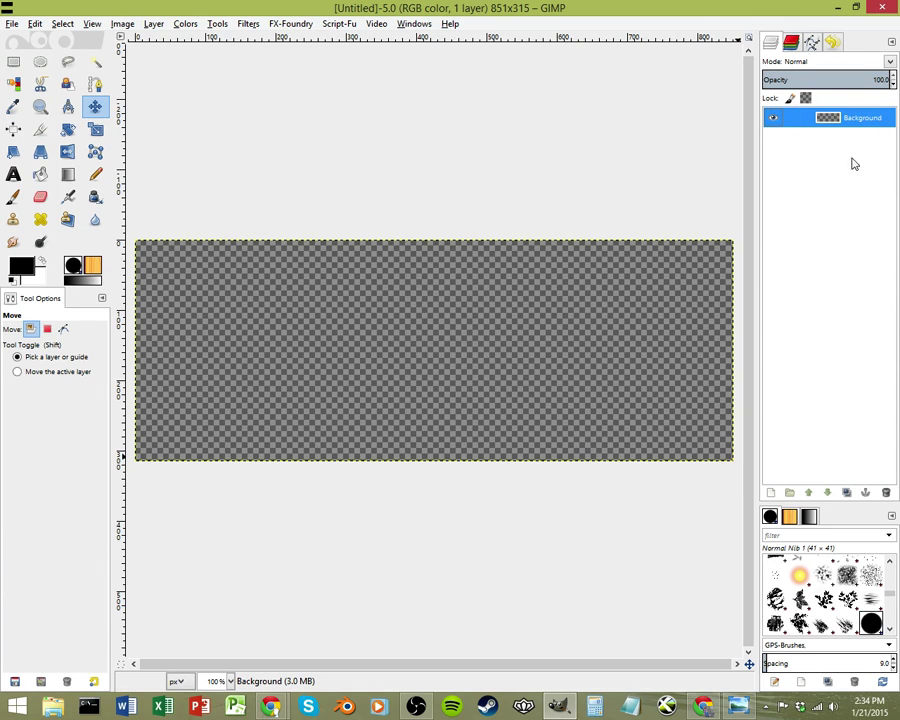
# Add a new 851 × 315 px layer named Flowers with a Transparency fill above the Background layer
pyautogui.click(772, 124)
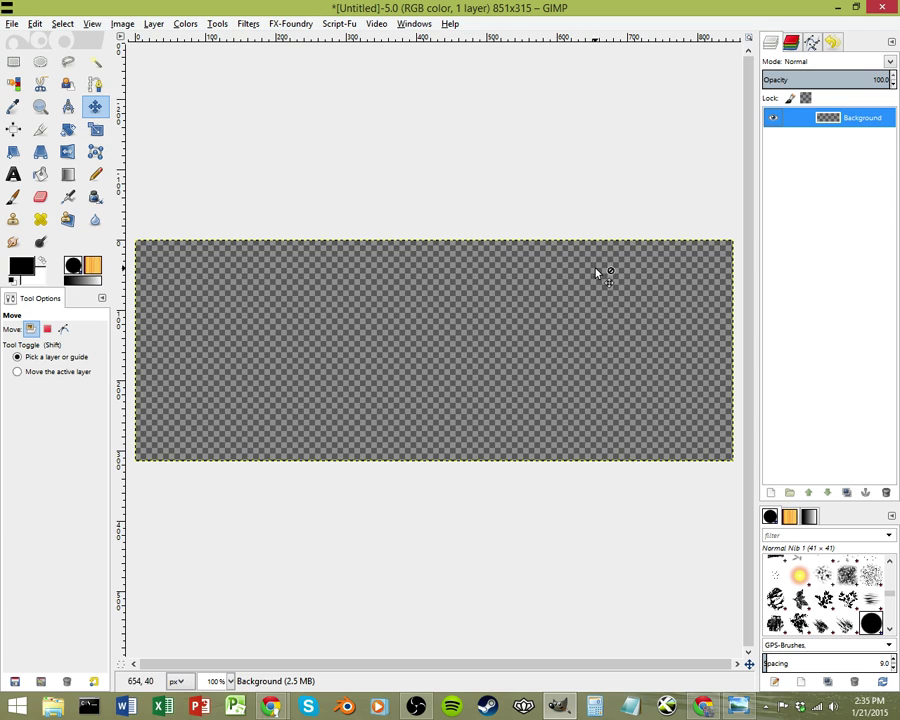
pyautogui.rightClick(846, 122)
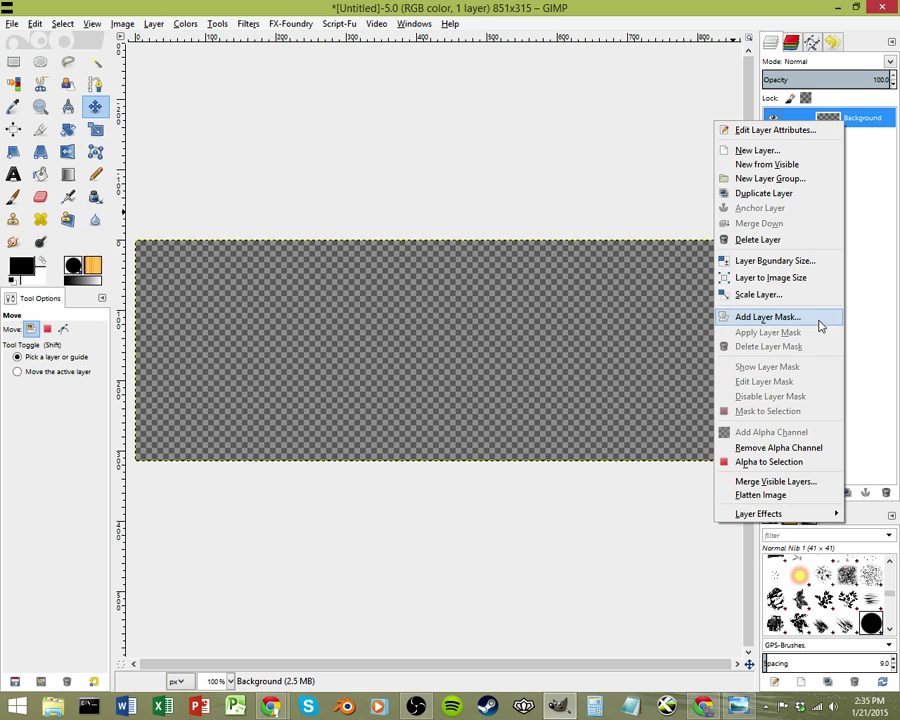
pyautogui.click(800, 151)
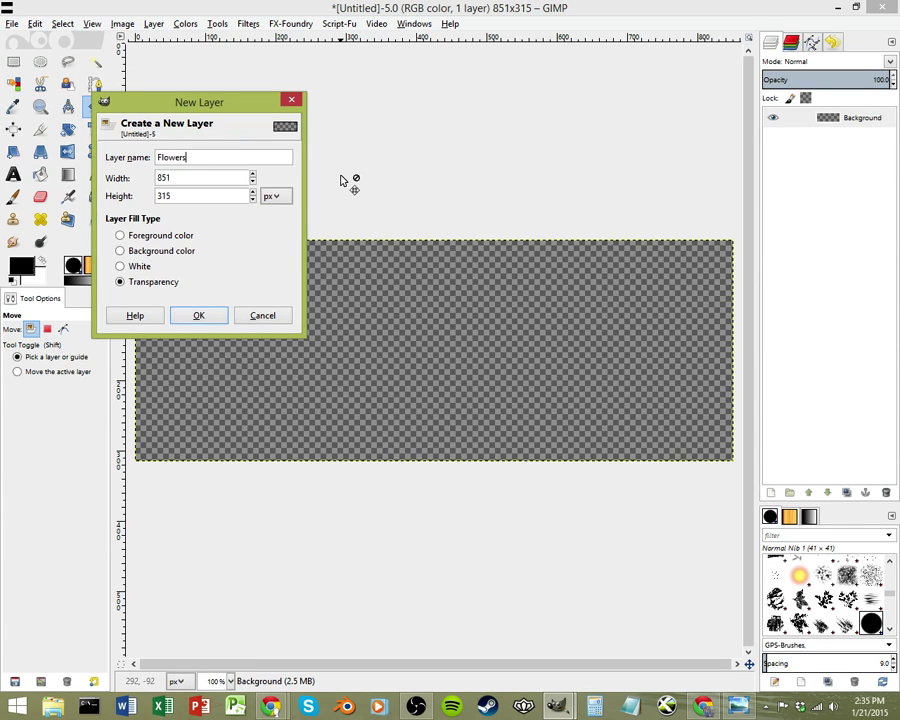
pyautogui.press('Return')
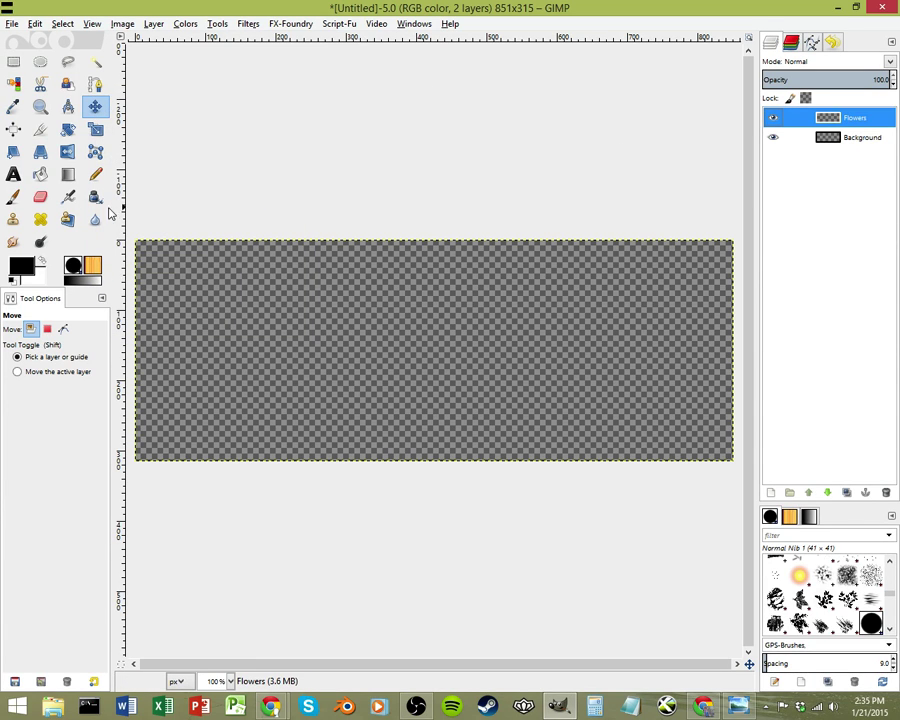
# Paint a winding black line across the Flowers layer with the size 10 Paintbrush and hide that layer
pyautogui.click(13, 196)
pyautogui.moveTo(220, 386)
pyautogui.mouseDown()
pyautogui.moveTo(222, 350)
pyautogui.moveTo(558, 366)
pyautogui.moveTo(430, 374)
pyautogui.moveTo(530, 282)
pyautogui.moveTo(626, 401)
pyautogui.mouseUp()
pyautogui.click(772, 118)
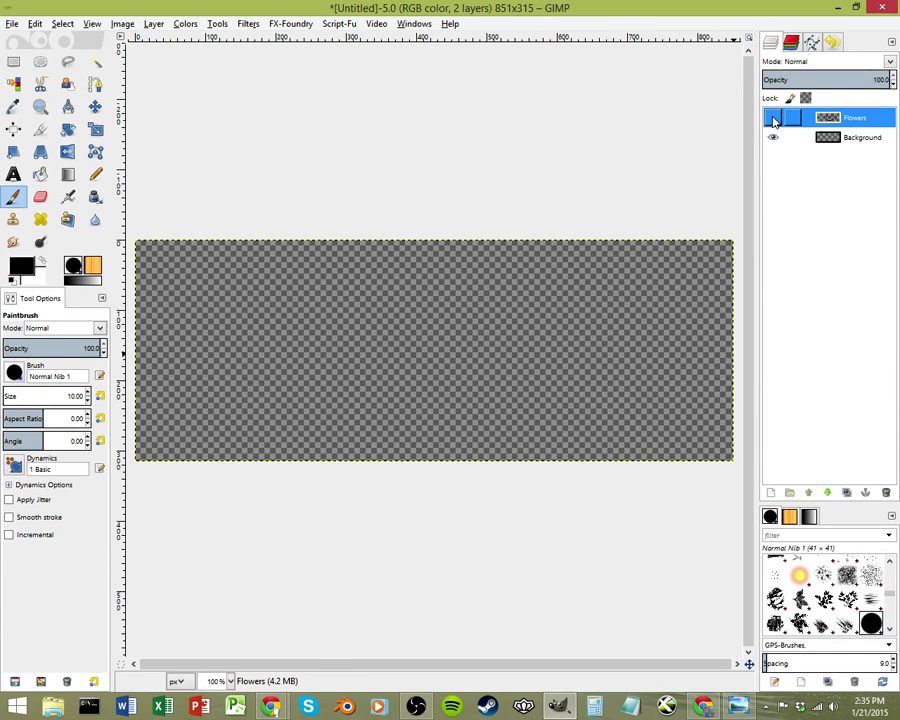
# Paint a wavy black line across the Background layer and make the Flowers layer visible again
pyautogui.click(835, 142)
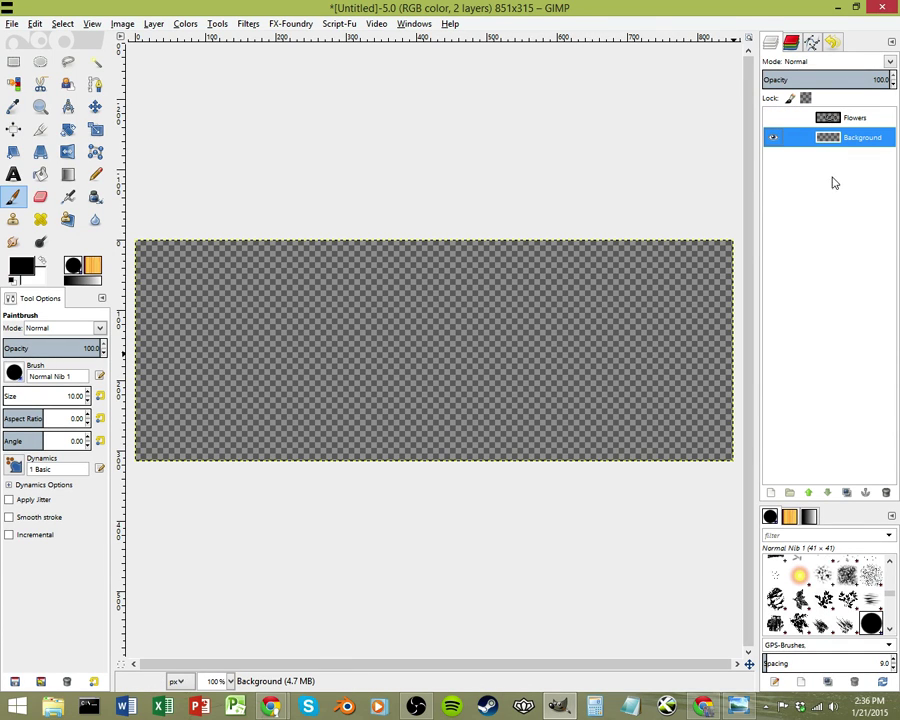
pyautogui.moveTo(579, 392)
pyautogui.mouseDown()
pyautogui.moveTo(575, 311)
pyautogui.moveTo(463, 379)
pyautogui.moveTo(359, 327)
pyautogui.moveTo(297, 322)
pyautogui.moveTo(246, 407)
pyautogui.moveTo(240, 279)
pyautogui.moveTo(178, 327)
pyautogui.moveTo(165, 383)
pyautogui.mouseUp()
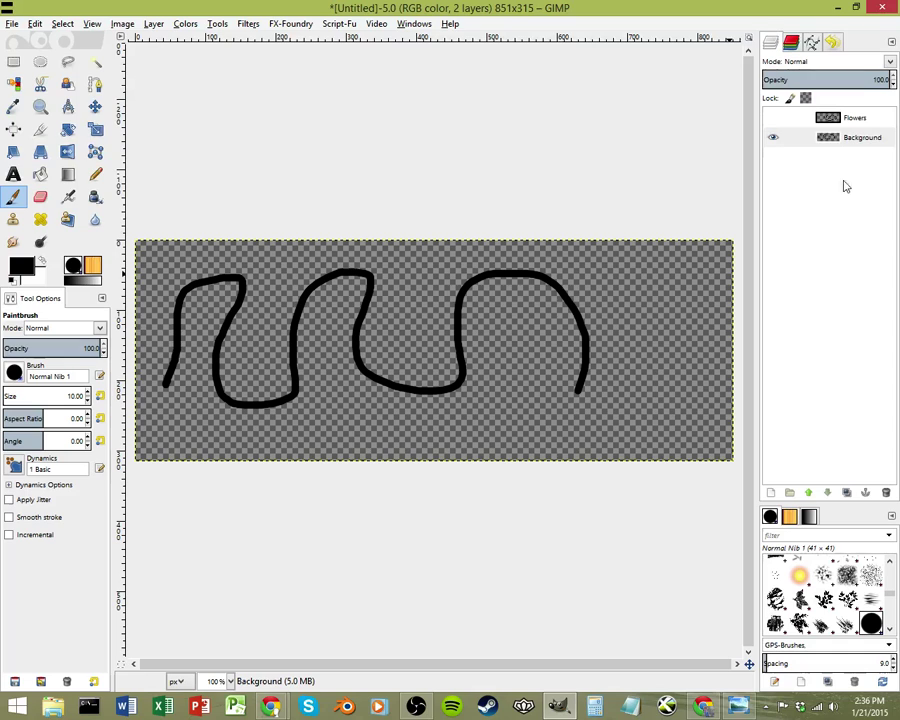
pyautogui.click(773, 141)
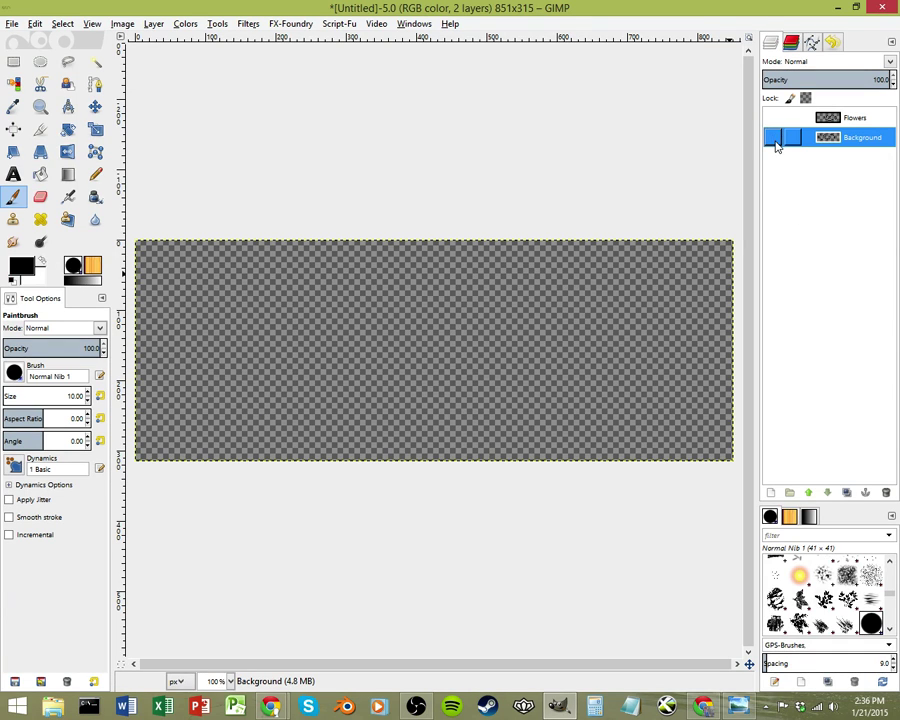
pyautogui.click(774, 139)
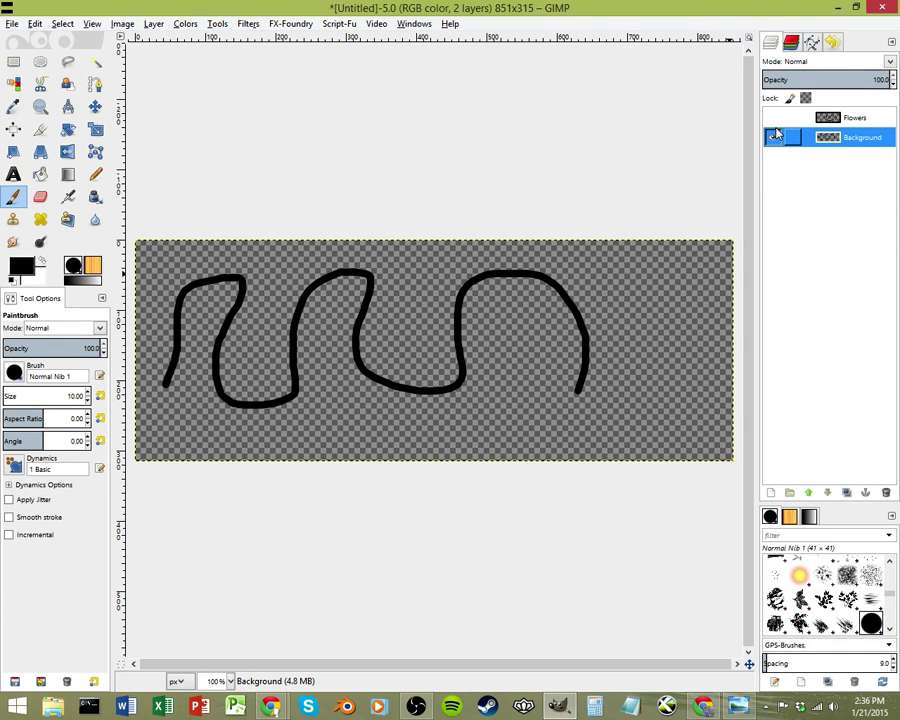
pyautogui.click(772, 117)
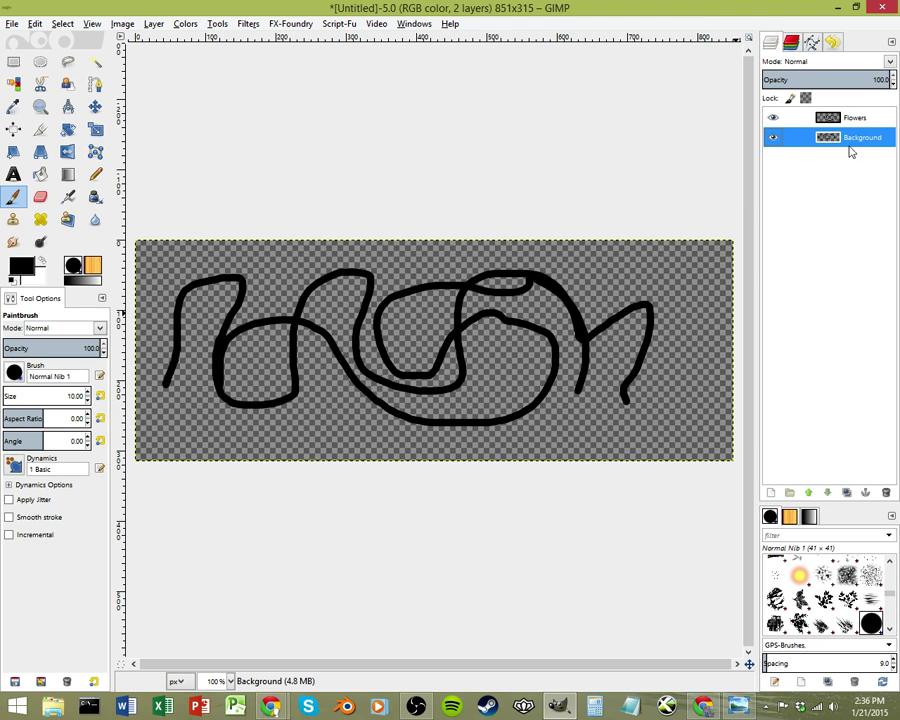
# Paint a dense black scribble near the right end of the canvas on the Background layer
pyautogui.click(836, 119)
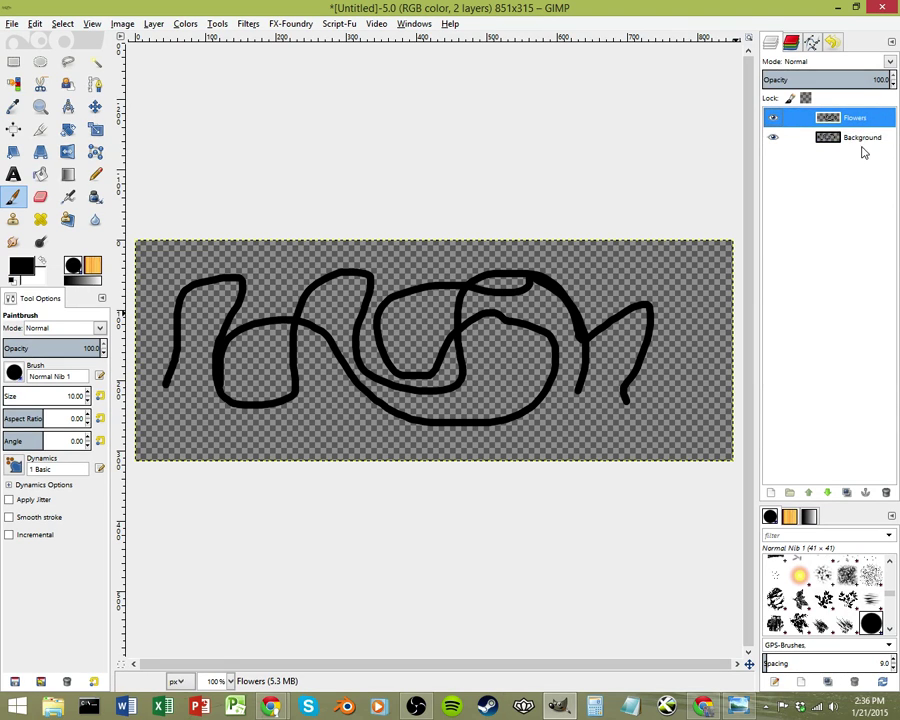
pyautogui.click(862, 140)
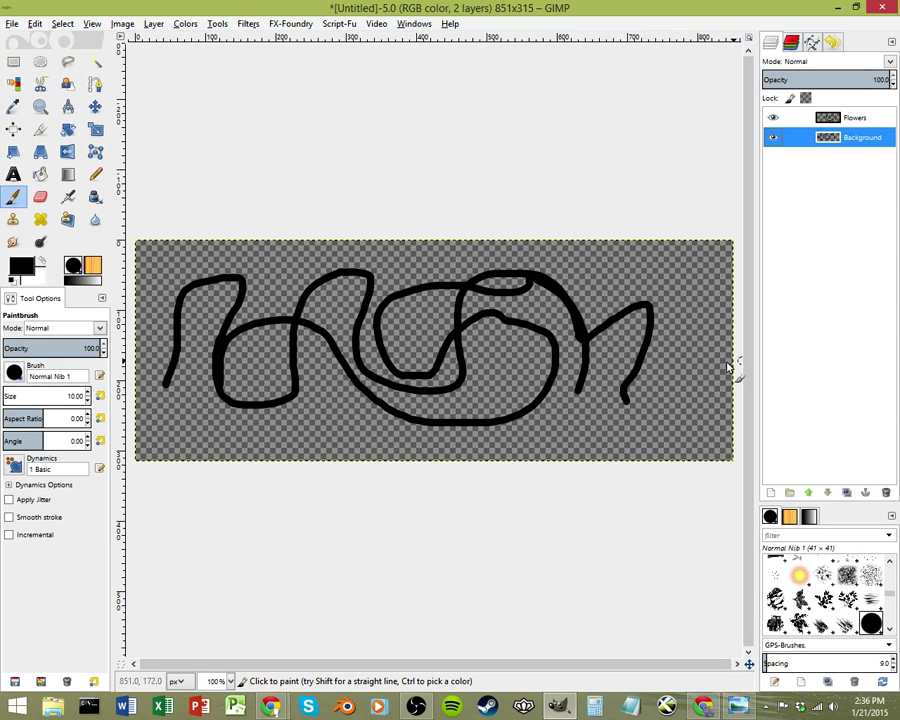
pyautogui.moveTo(701, 338)
pyautogui.mouseDown()
pyautogui.moveTo(695, 369)
pyautogui.moveTo(716, 352)
pyautogui.moveTo(699, 303)
pyautogui.moveTo(671, 314)
pyautogui.moveTo(640, 330)
pyautogui.mouseUp()
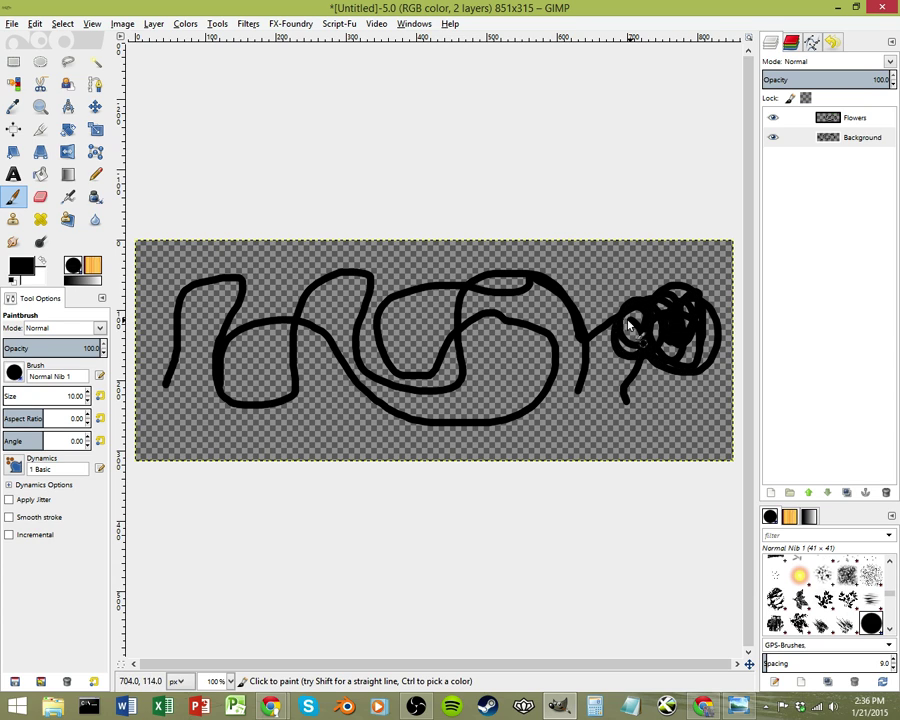
# Hide the Background layer and make the Flowers layer active
pyautogui.click(772, 137)
pyautogui.click(868, 118)
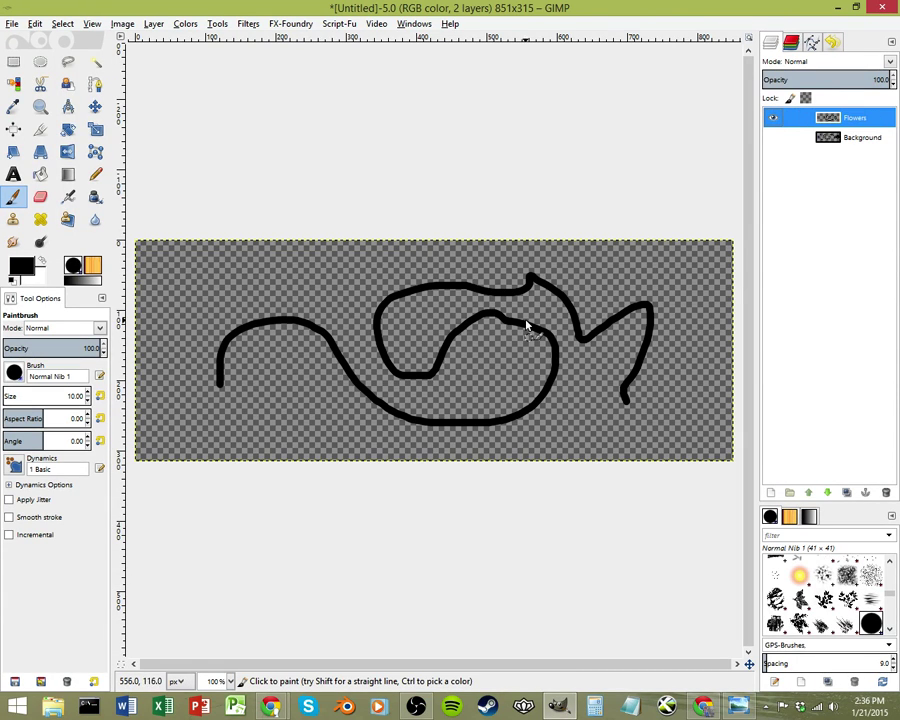
pyautogui.click(772, 137)
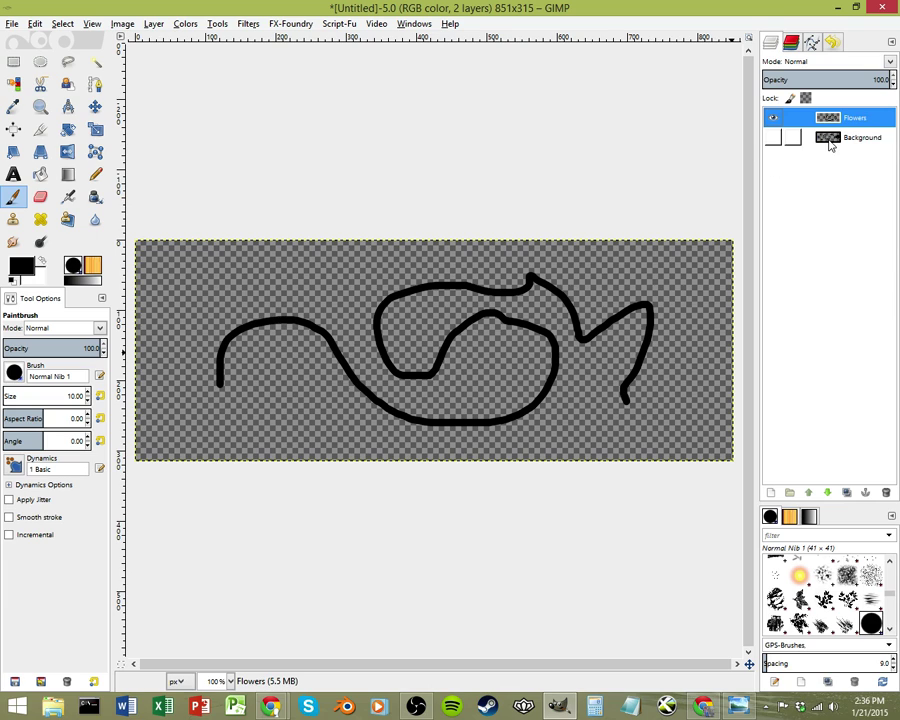
# Make the Background layer visible again and undo all the painted strokes on both layers
pyautogui.click(784, 137)
pyautogui.moveTo(650, 300); pyautogui.dragTo(688, 355)
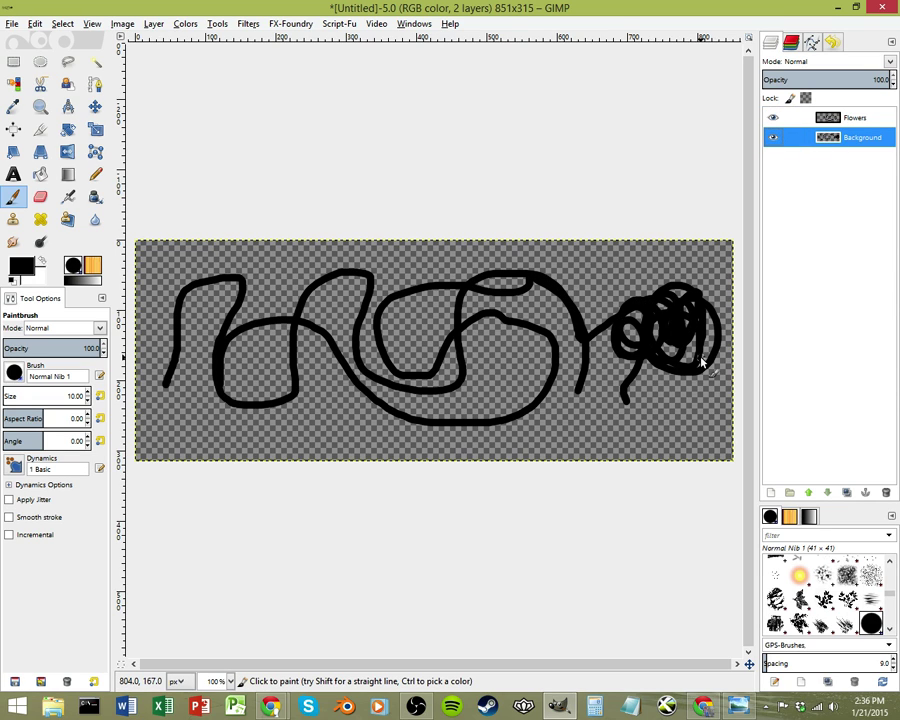
pyautogui.hotkey('ctrl', 'z')
pyautogui.hotkey('ctrl', 'z')
pyautogui.press('pageup')
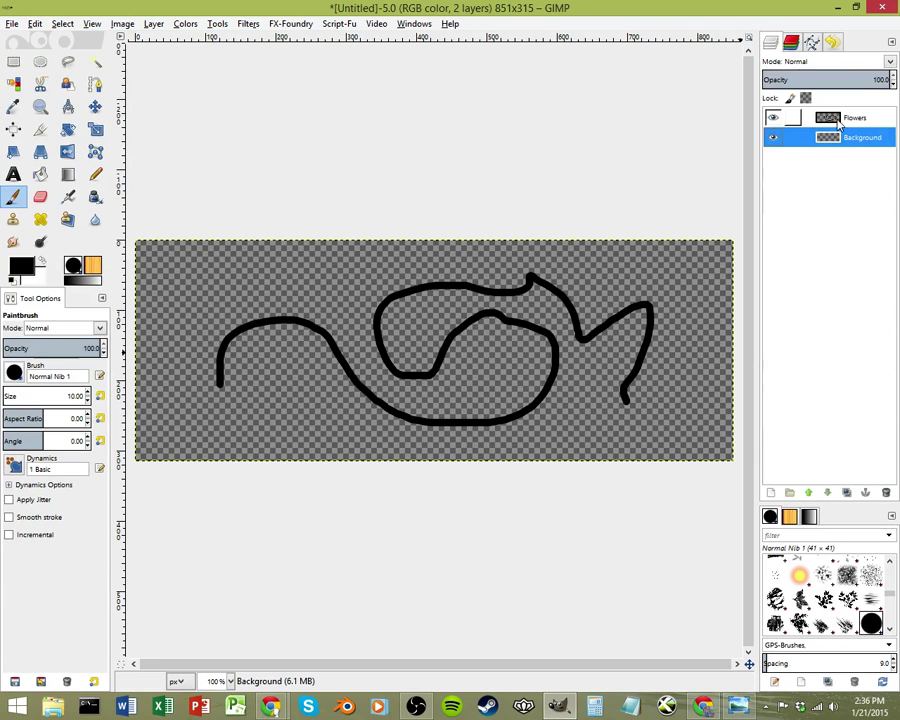
pyautogui.hotkey('ctrl', 'z')
pyautogui.click(836, 140)
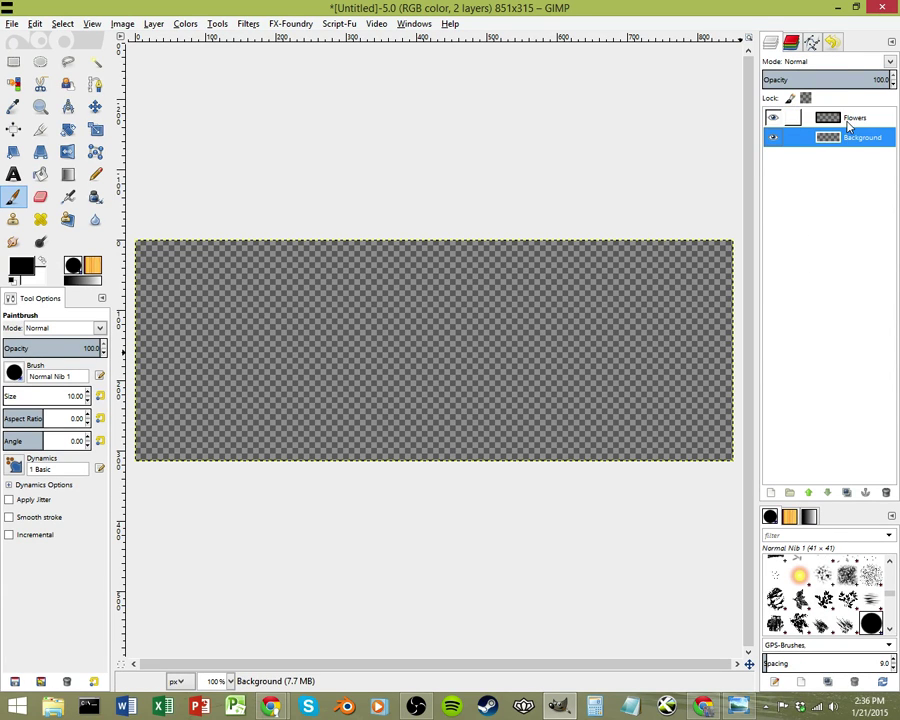
# Delete the Flowers layer so that only the Background layer is left
pyautogui.click(848, 120)
pyautogui.rightClick(846, 126)
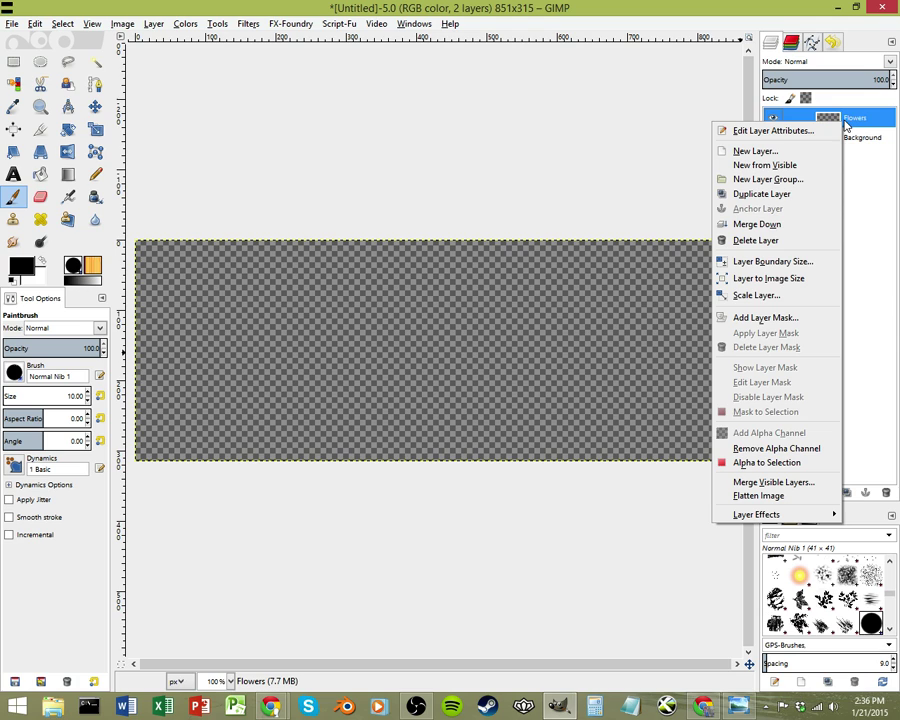
pyautogui.click(778, 249)
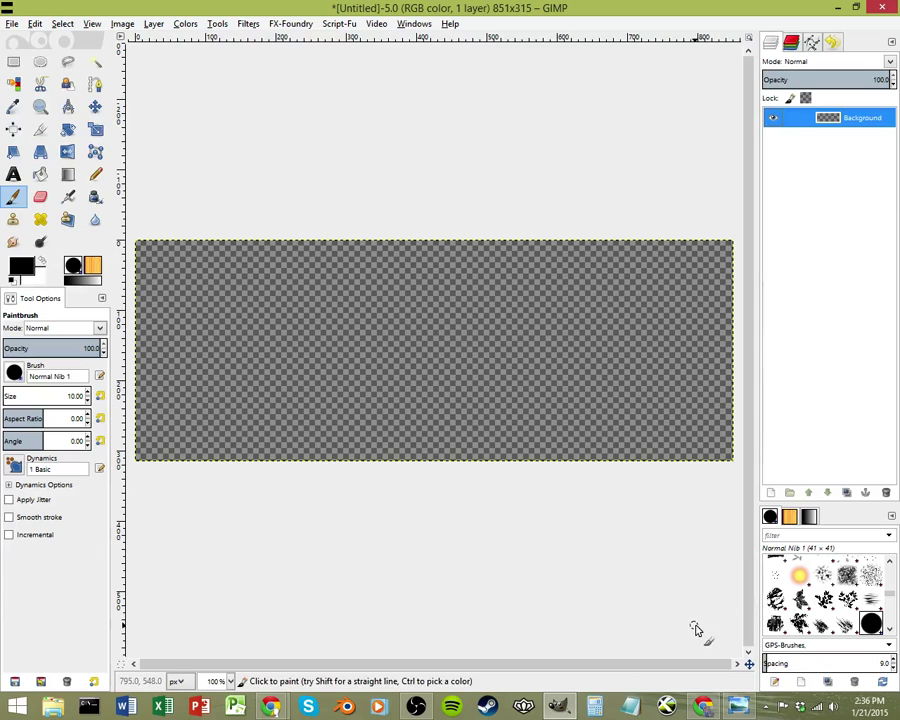
# Switch to the CG Textures site in the browser and look through the Flower Beds textures
pyautogui.moveTo(562, 712)
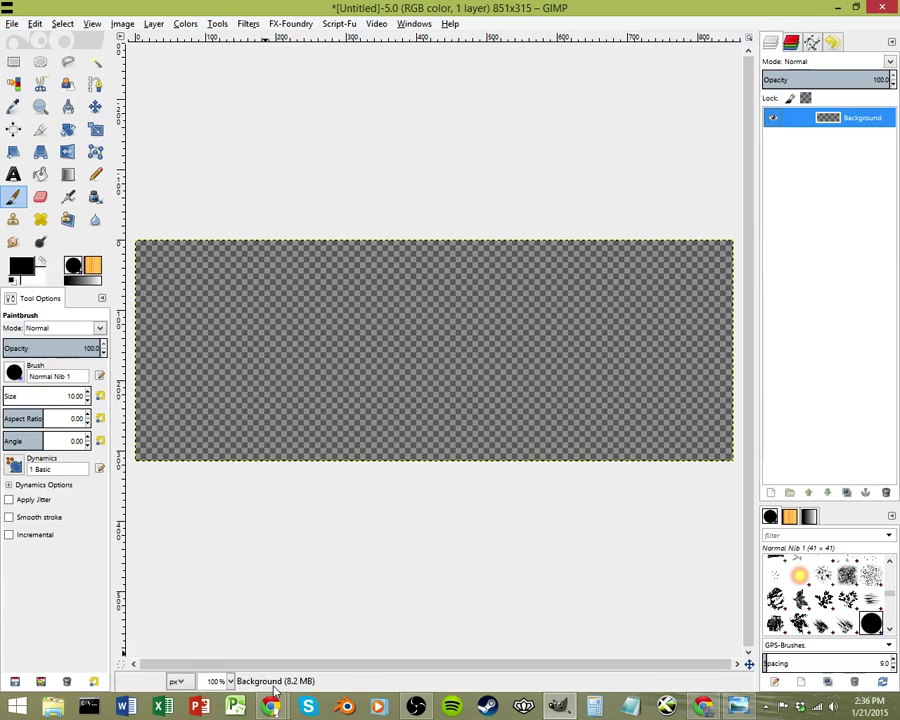
pyautogui.moveTo(270, 706)
pyautogui.click(326, 645)
pyautogui.click(342, 9)
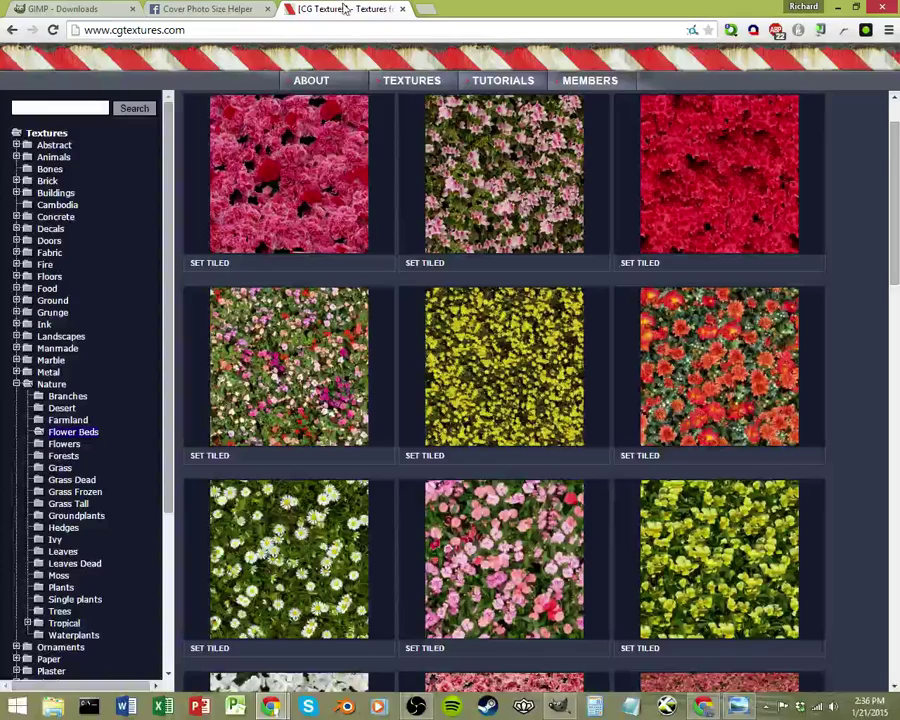
pyautogui.scroll(1, 820, 470)
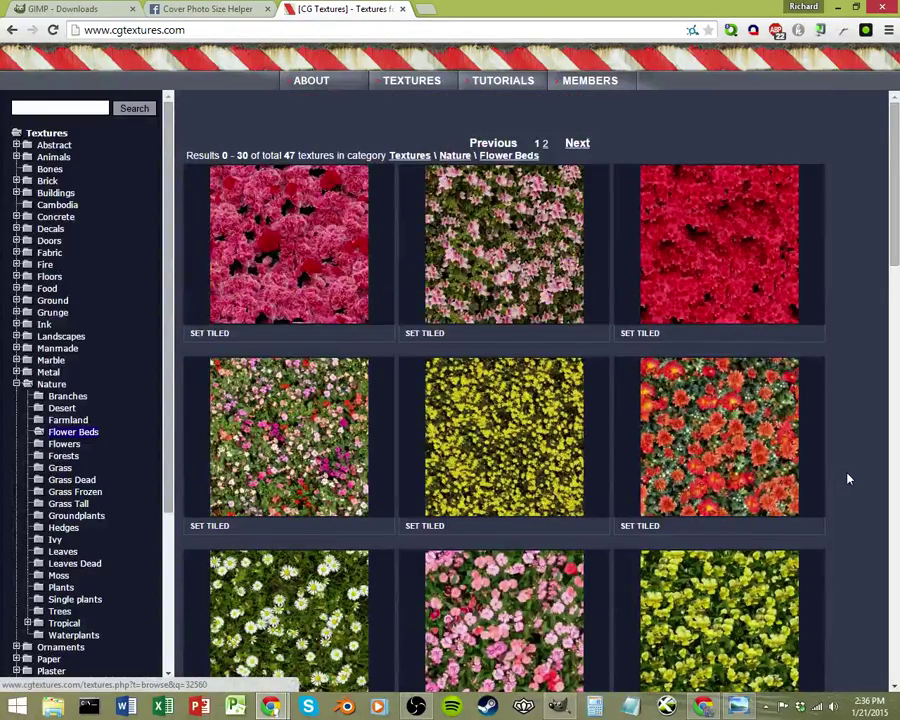
pyautogui.scroll(-3, 847, 479)
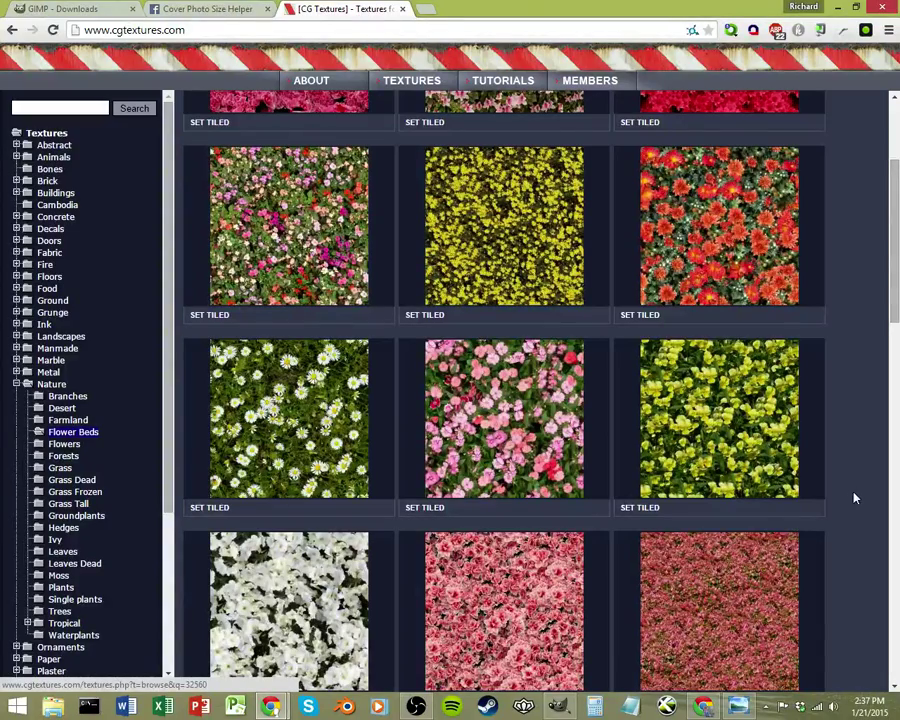
pyautogui.moveTo(173, 507)
pyautogui.mouseDown()
pyautogui.moveTo(175, 670)
pyautogui.moveTo(175, 505)
pyautogui.mouseUp()
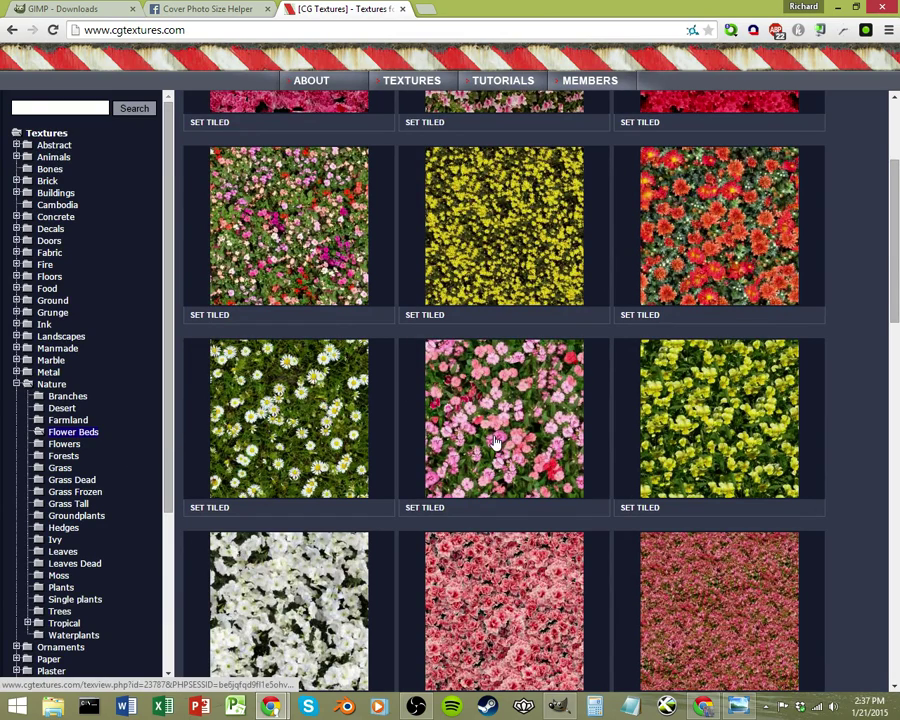
pyautogui.scroll(3, 450, 390)
pyautogui.scroll(-12, 397, 367)
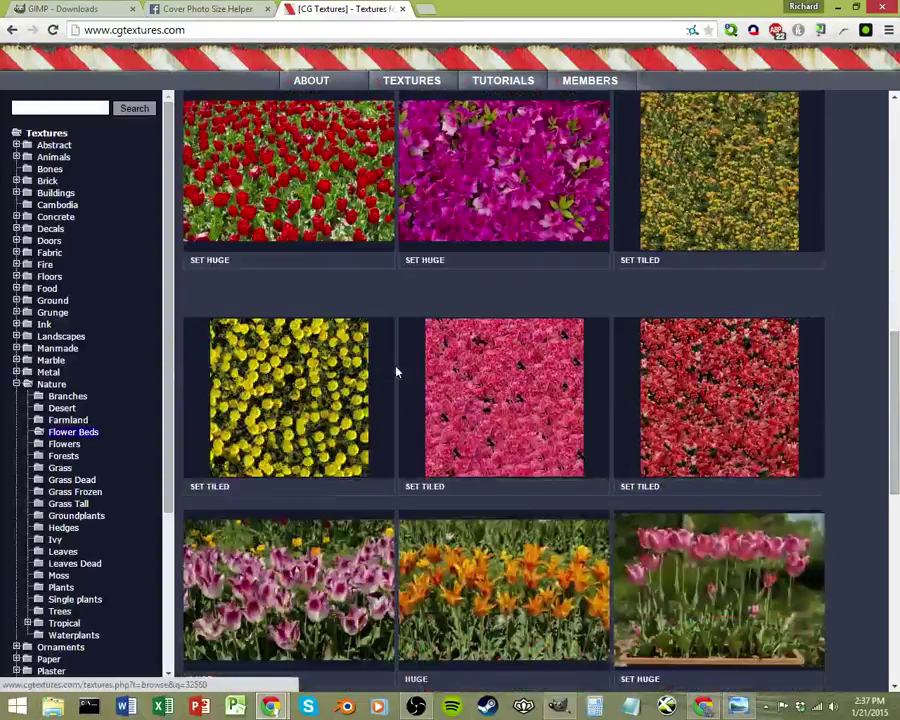
pyautogui.scroll(-2, 397, 393)
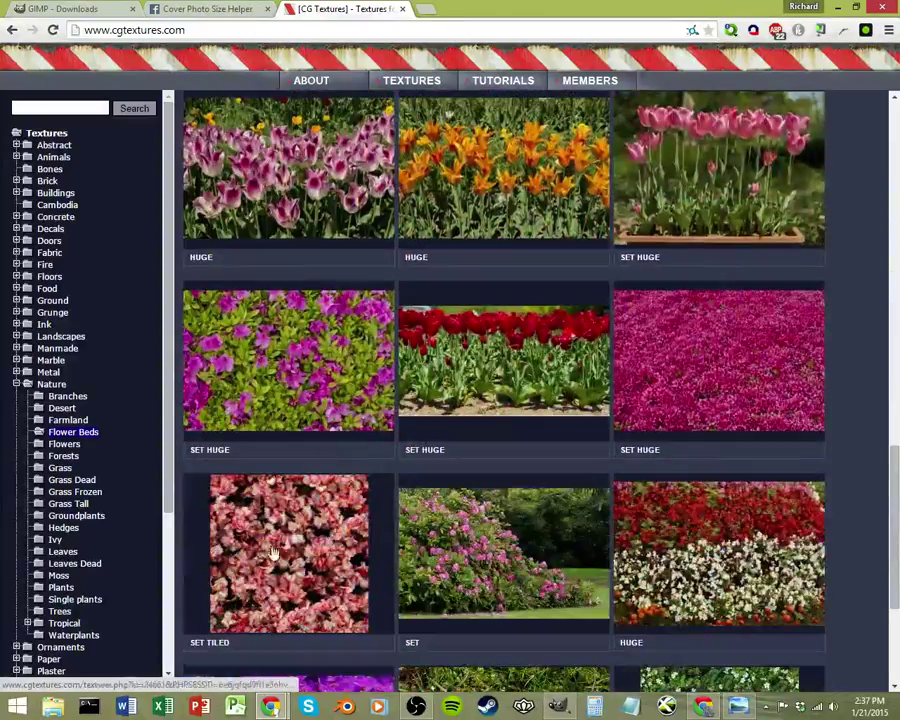
# Open the red tulips texture FlowerBeds0047, preview the Large 3000x1565 version of Image 1, and close its page
pyautogui.click(510, 357)
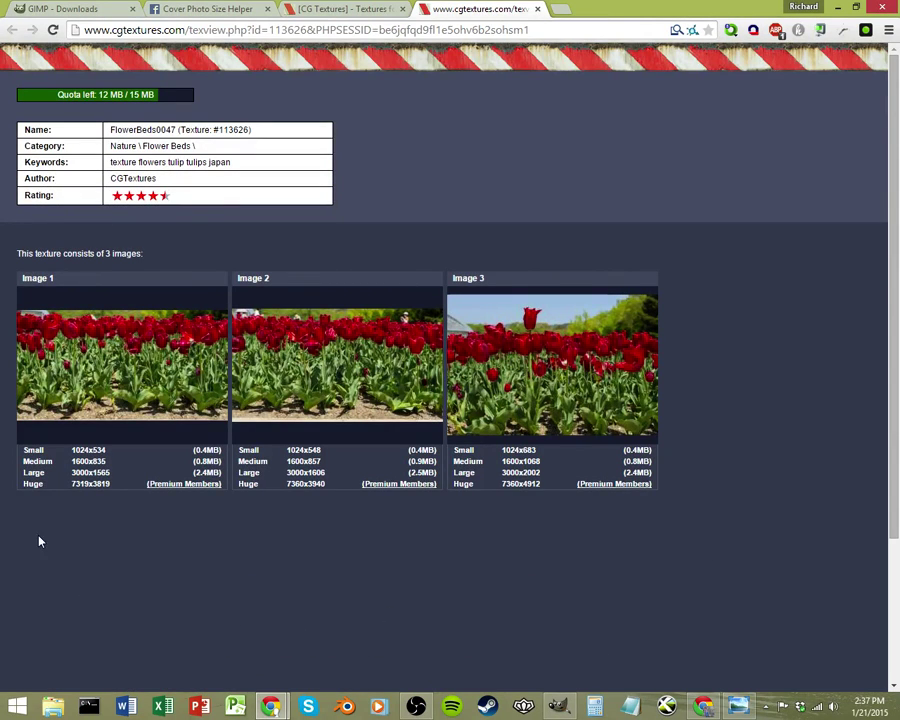
pyautogui.click(40, 475)
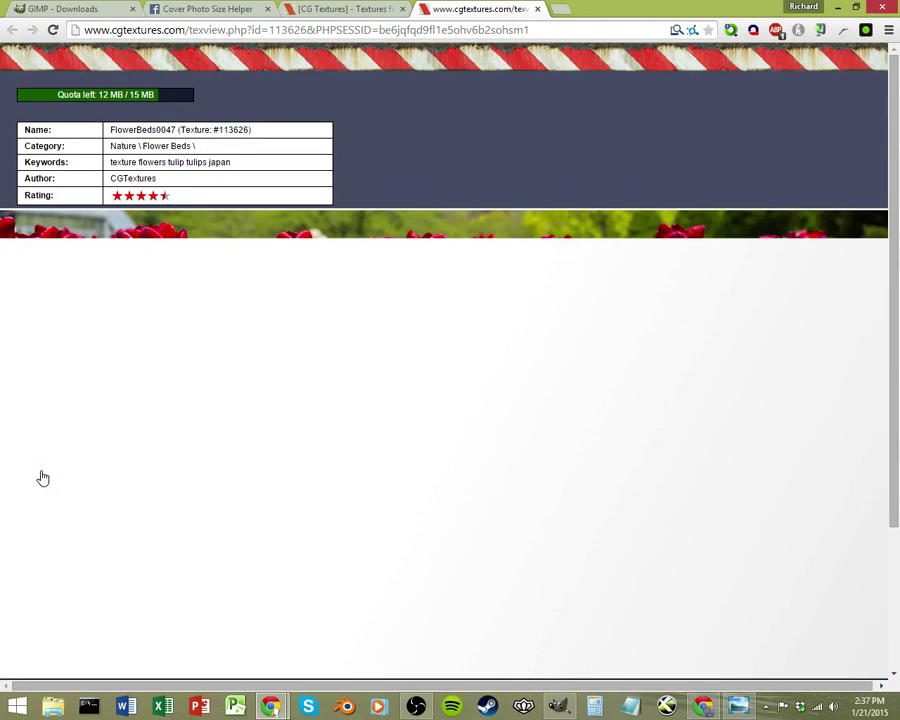
pyautogui.click(112, 579)
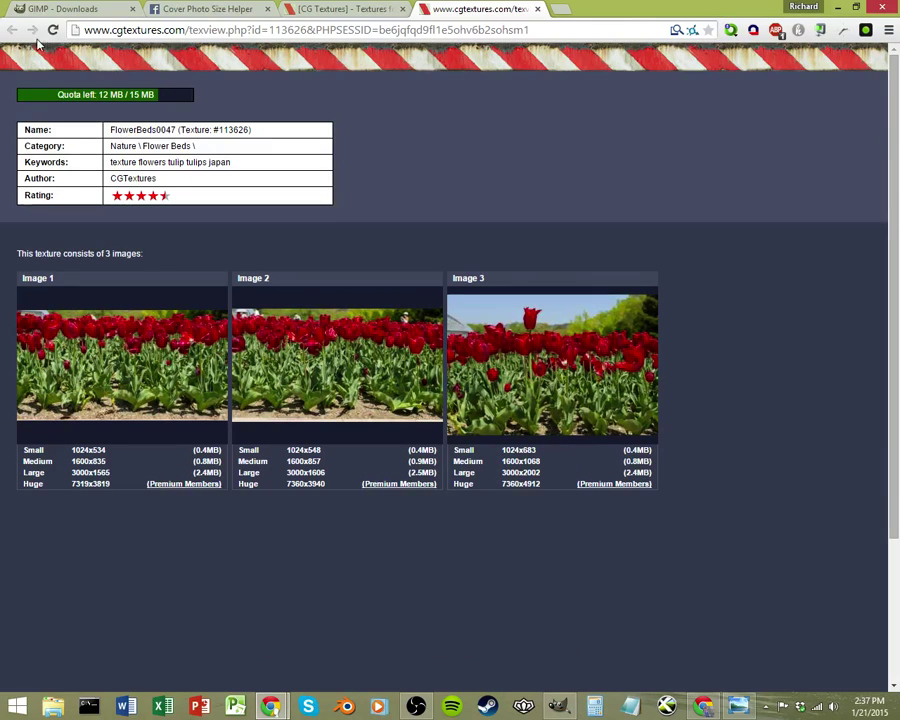
pyautogui.hotkey('ctrl', 'w')
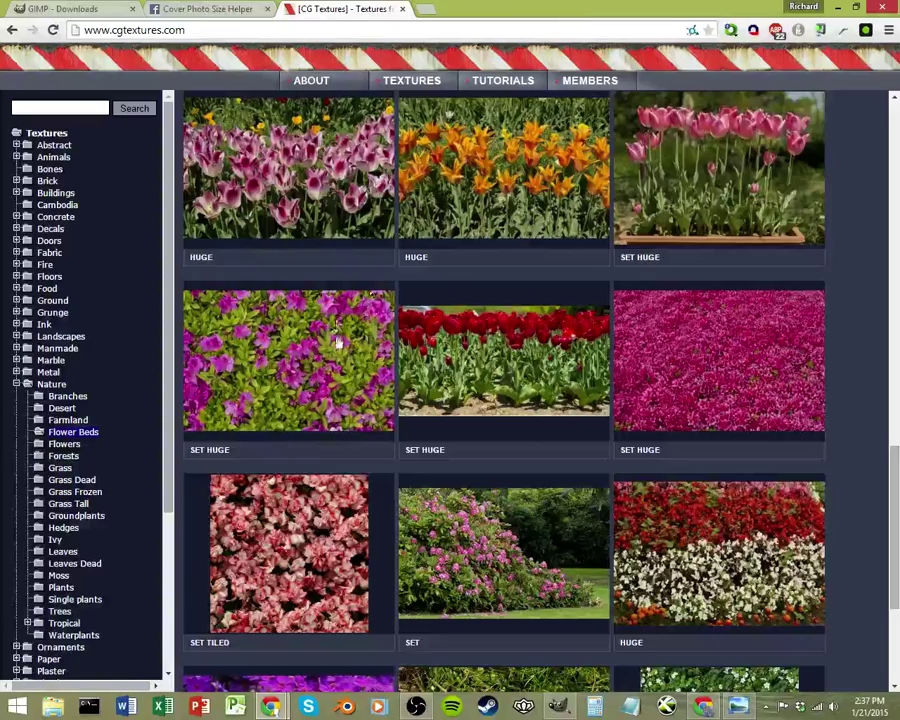
# Go back to the overview of all texture categories and look through Nature's Flower Beds textures again
pyautogui.scroll(10, 361, 354)
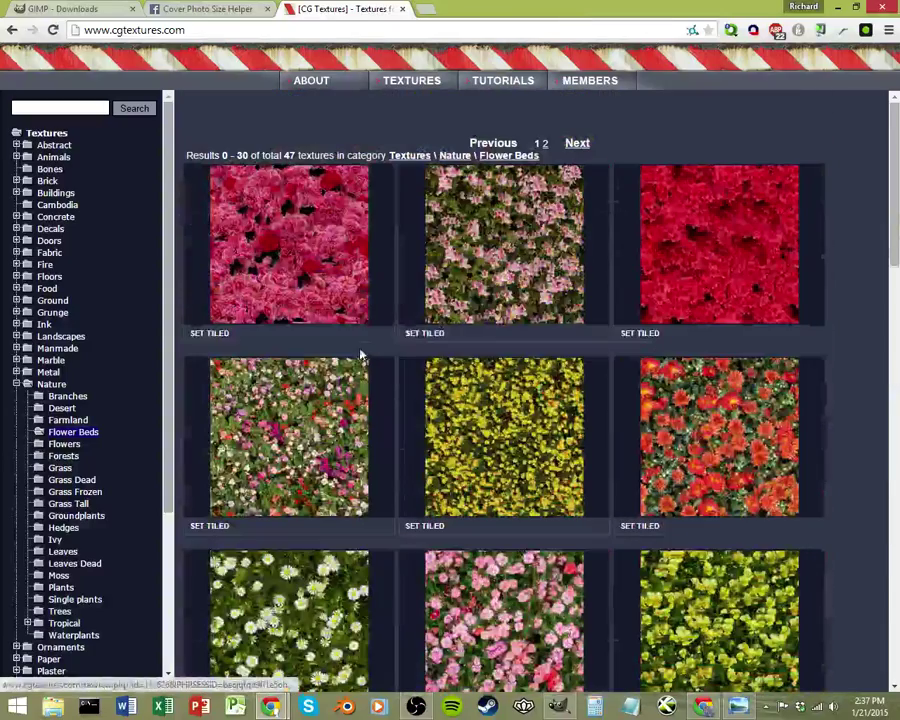
pyautogui.click(33, 132)
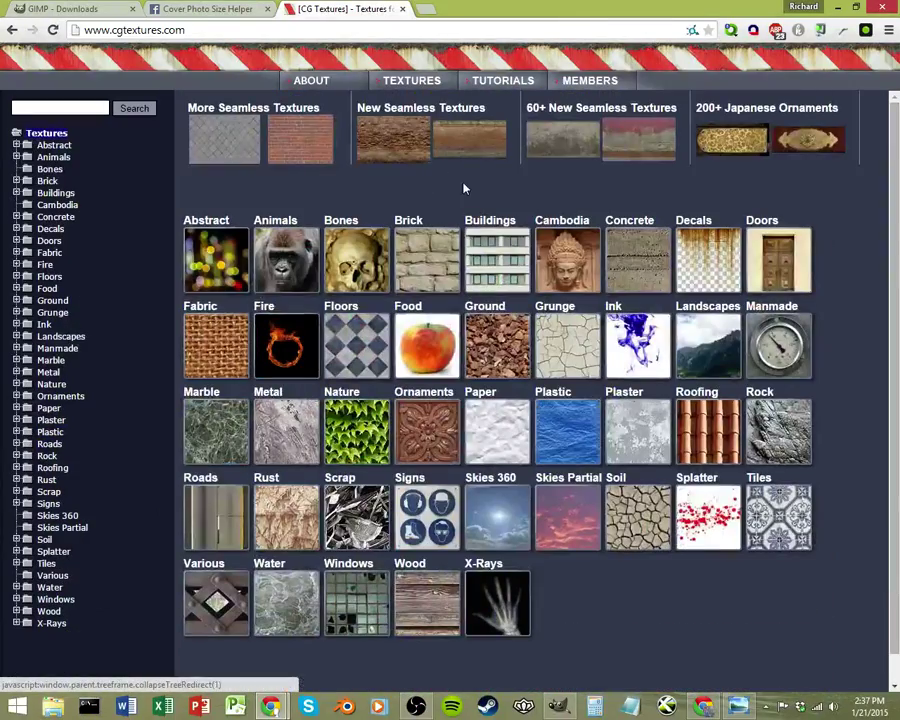
pyautogui.click(356, 430)
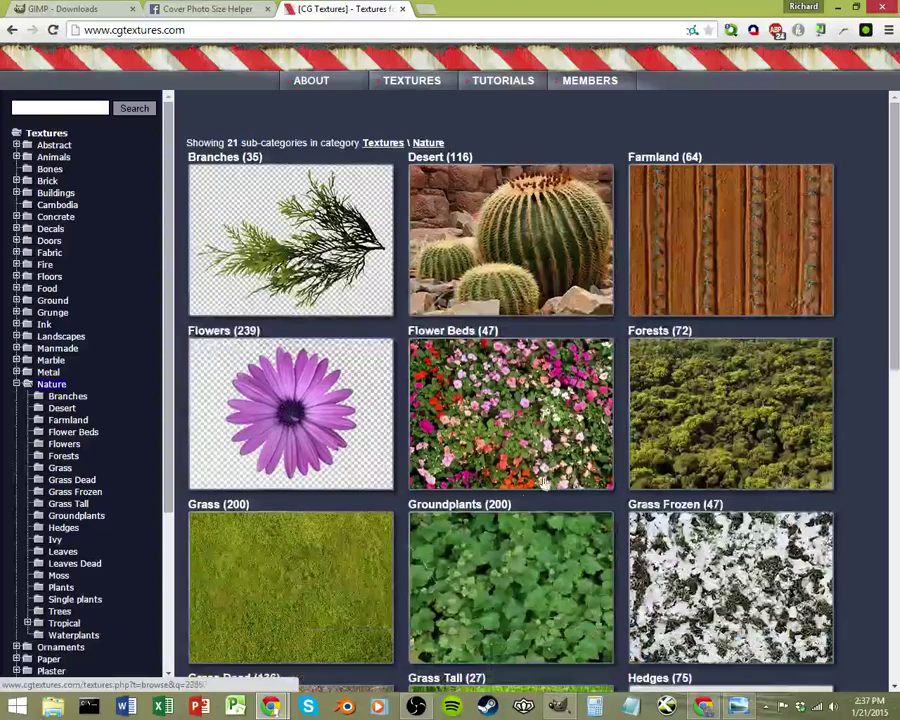
pyautogui.scroll(-5, 258, 445)
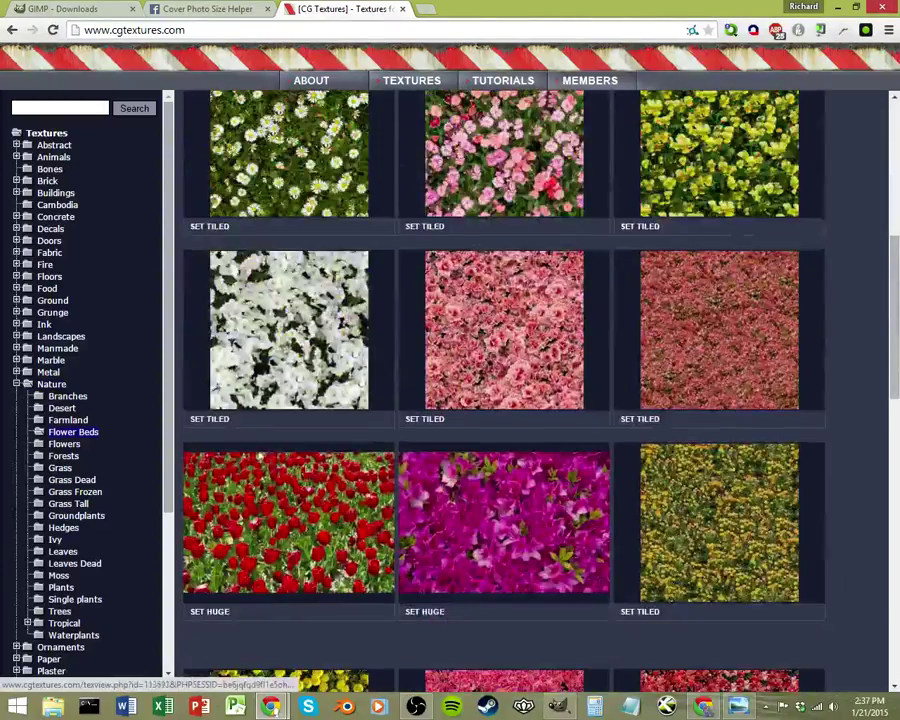
pyautogui.scroll(5, 258, 445)
# Browse the Bokeh Night textures in the Abstract category and view the download sizes of the city-lights texture BokehNight0047
pyautogui.click(55, 134)
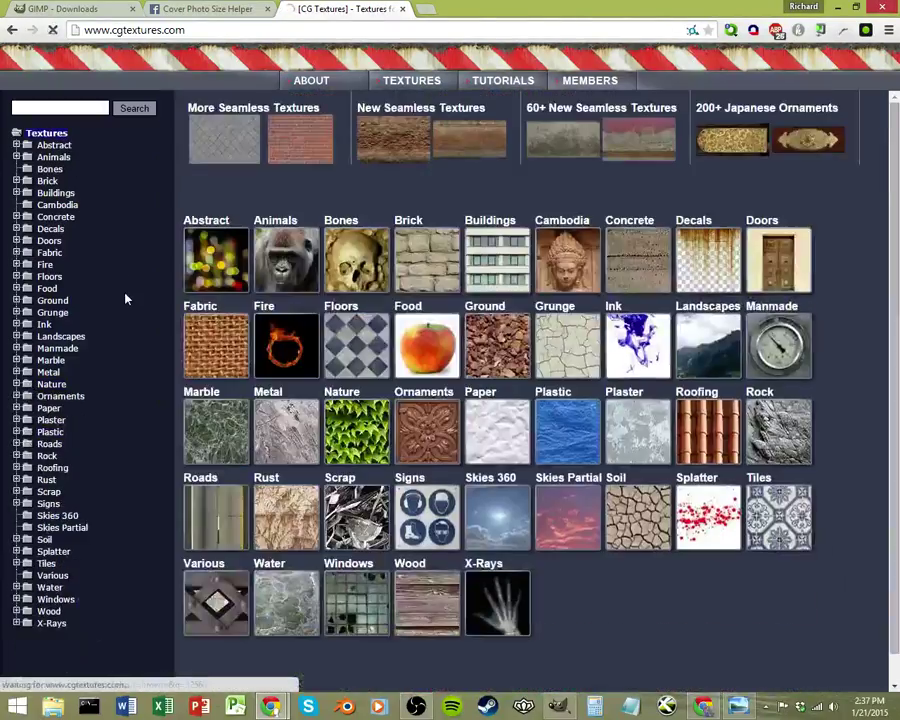
pyautogui.click(238, 232)
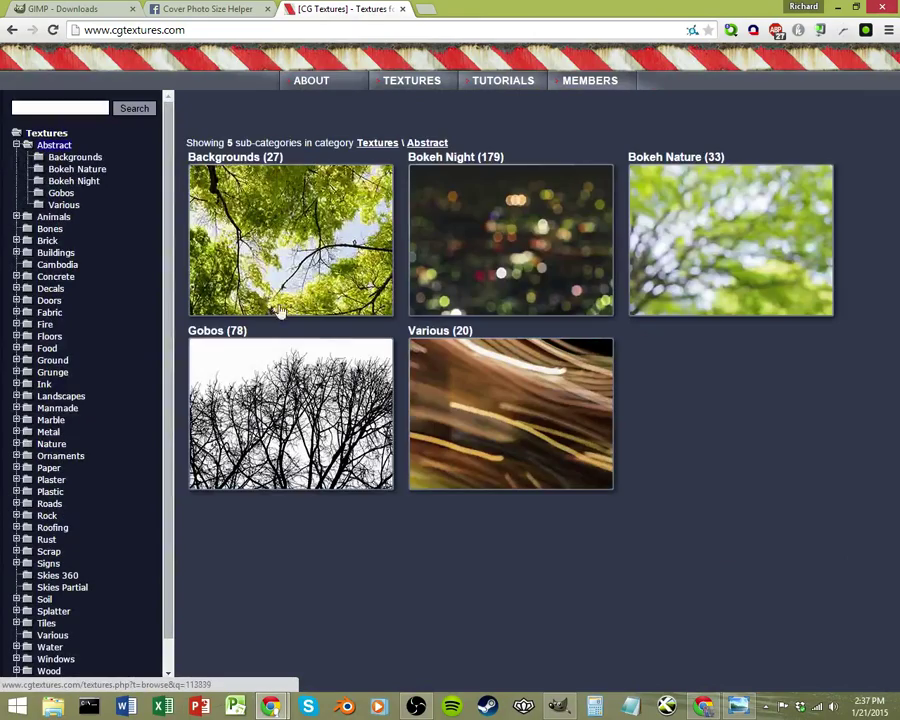
pyautogui.click(480, 224)
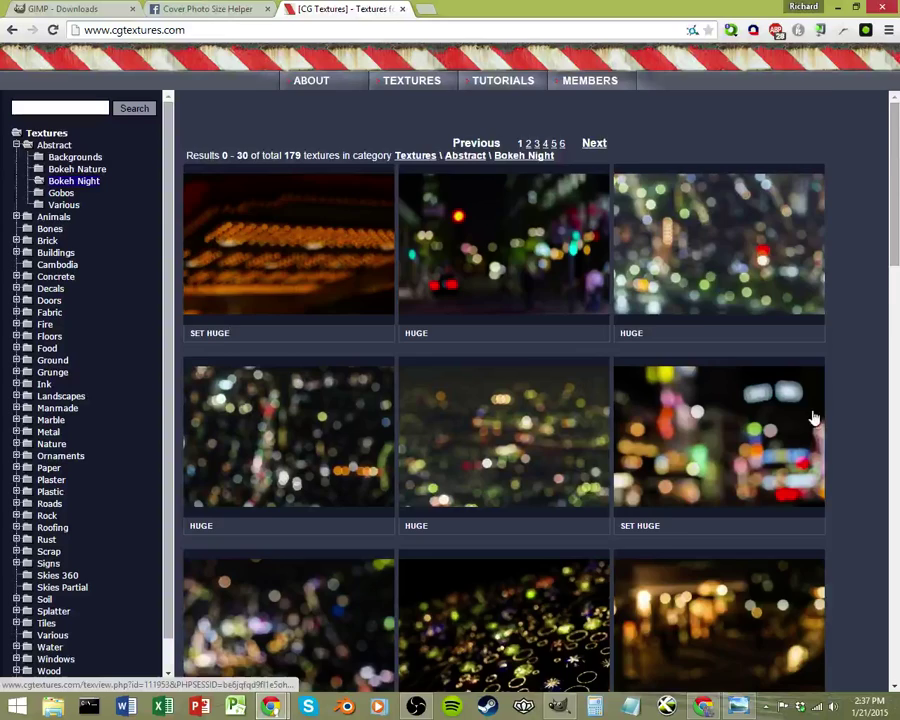
pyautogui.scroll(-3, 857, 435)
pyautogui.scroll(-3, 842, 430)
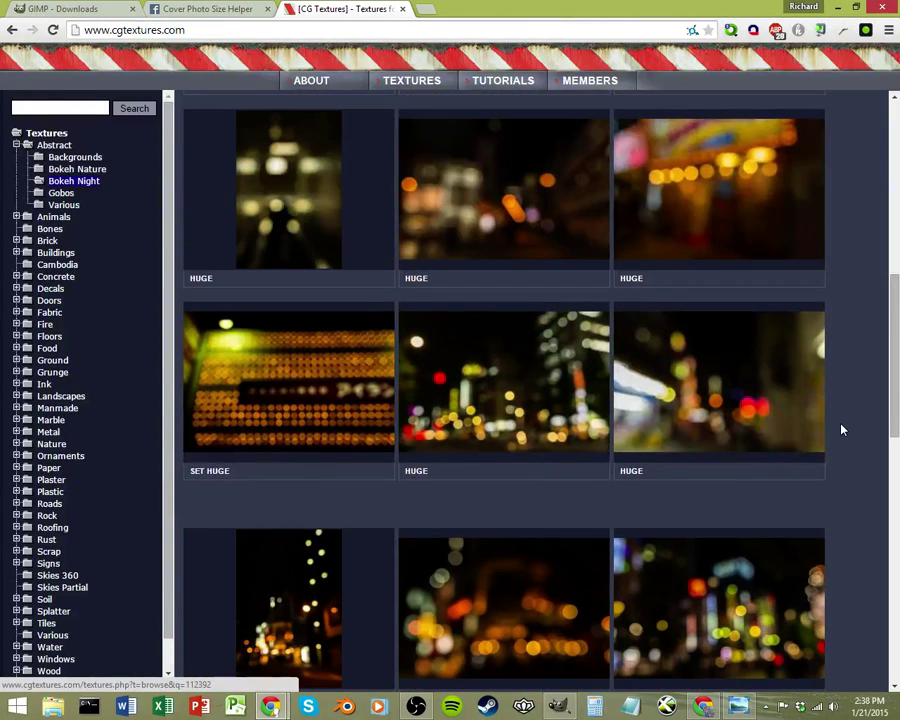
pyautogui.scroll(-1, 842, 430)
pyautogui.scroll(-1, 842, 430)
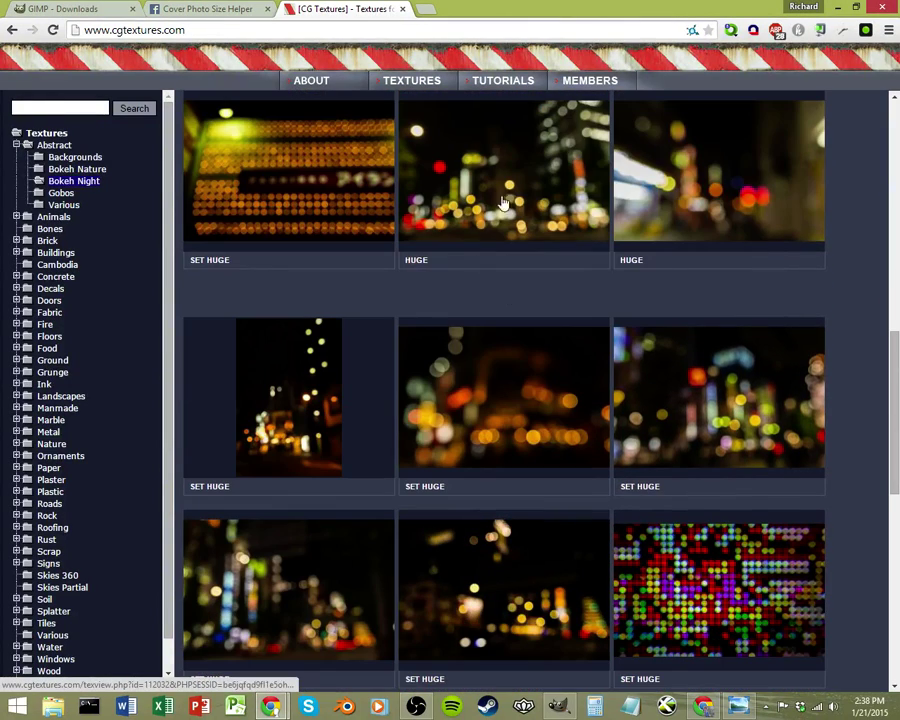
pyautogui.click(543, 203)
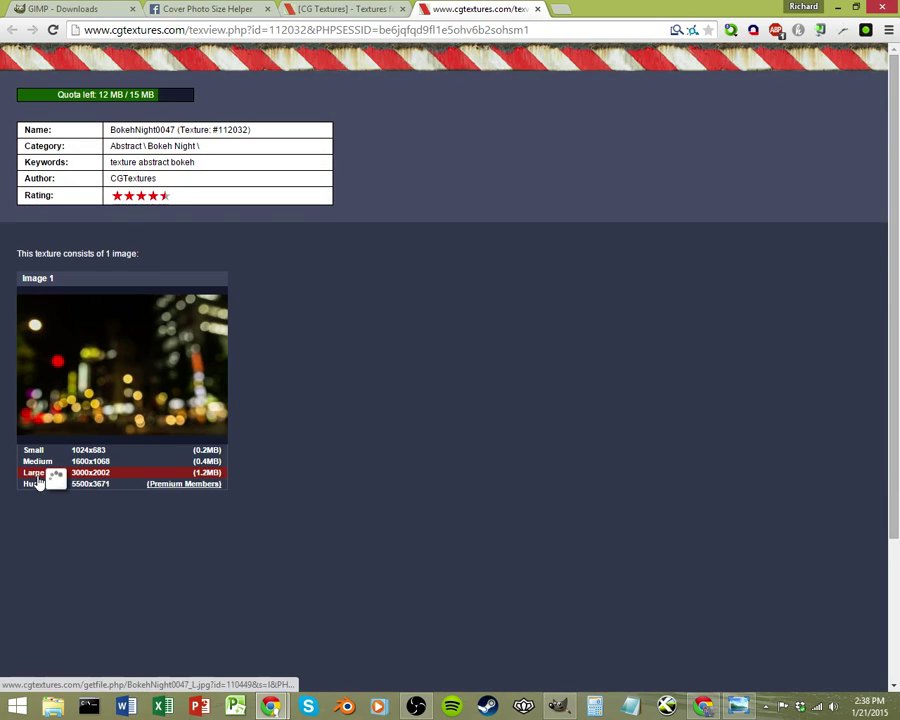
pyautogui.click(537, 8)
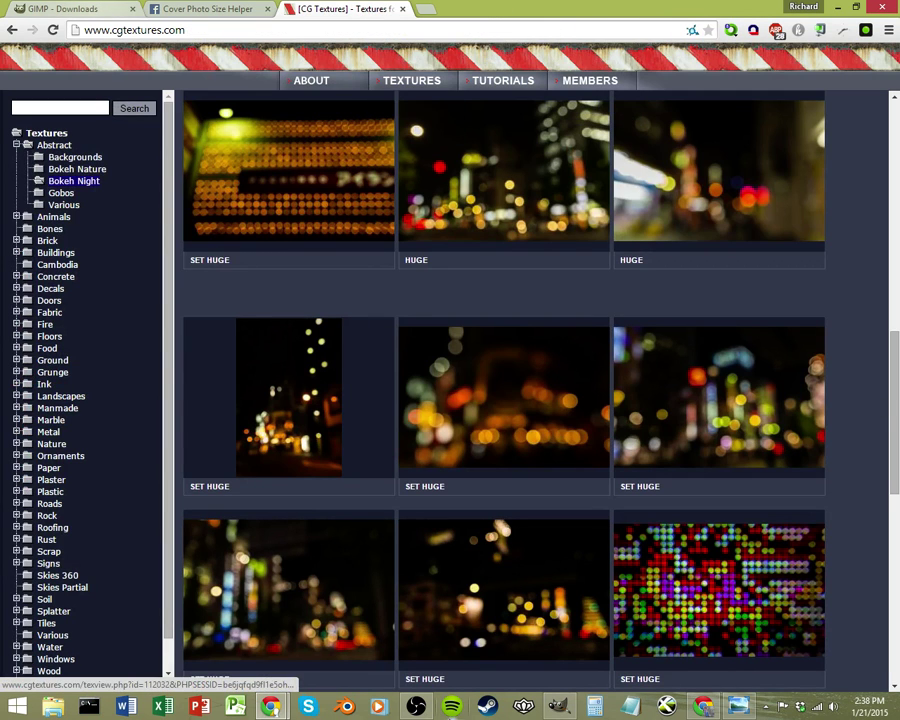
# Switch to GIMP and open BokehNight0047_L.jpg and FlowerBeds0047_1_L.jpg as layers in the cover image
pyautogui.click(558, 706)
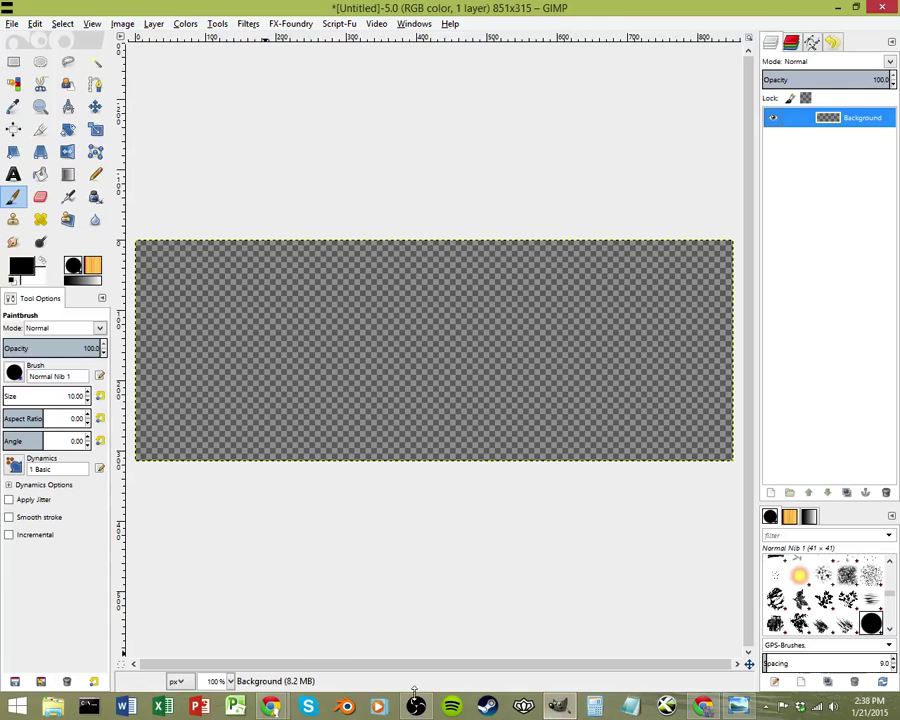
pyautogui.click(12, 24)
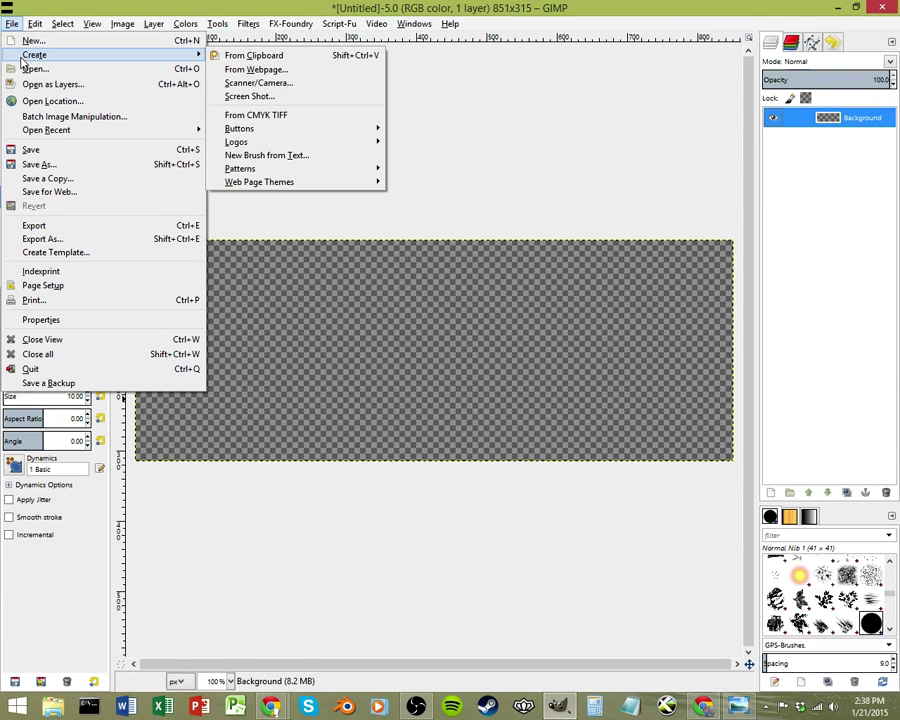
pyautogui.click(36, 68)
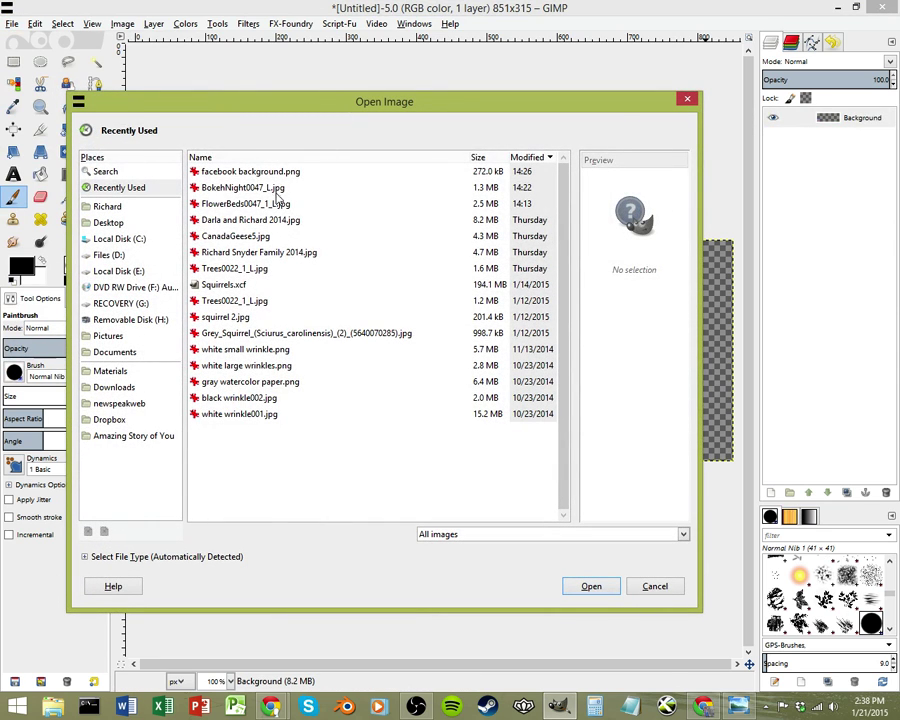
pyautogui.click(240, 188)
pyautogui.keyDown('shift'); pyautogui.click(246, 204); pyautogui.keyUp('shift')
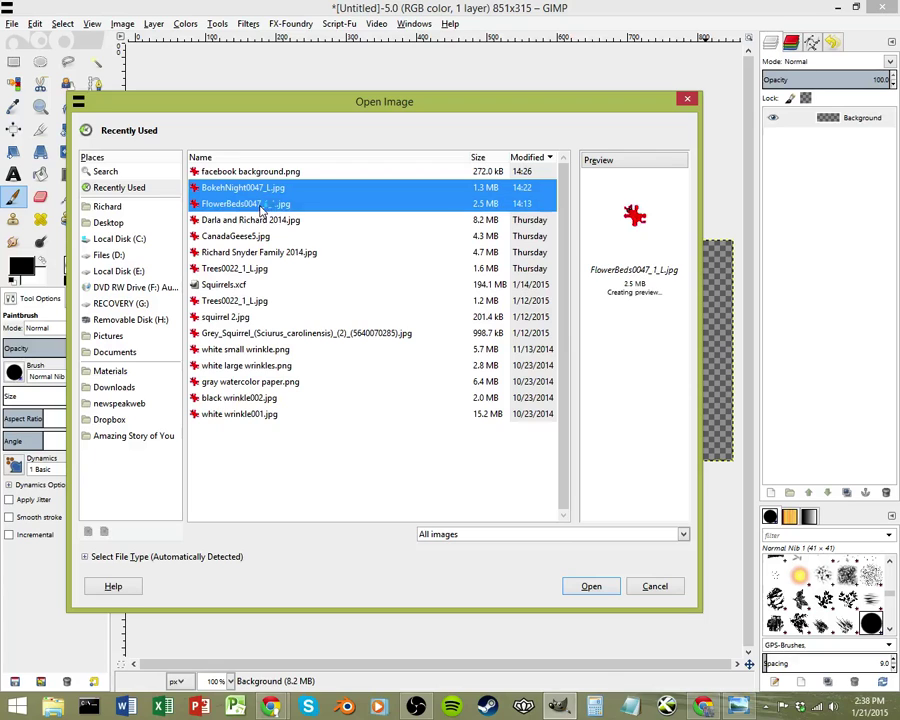
pyautogui.click(600, 592)
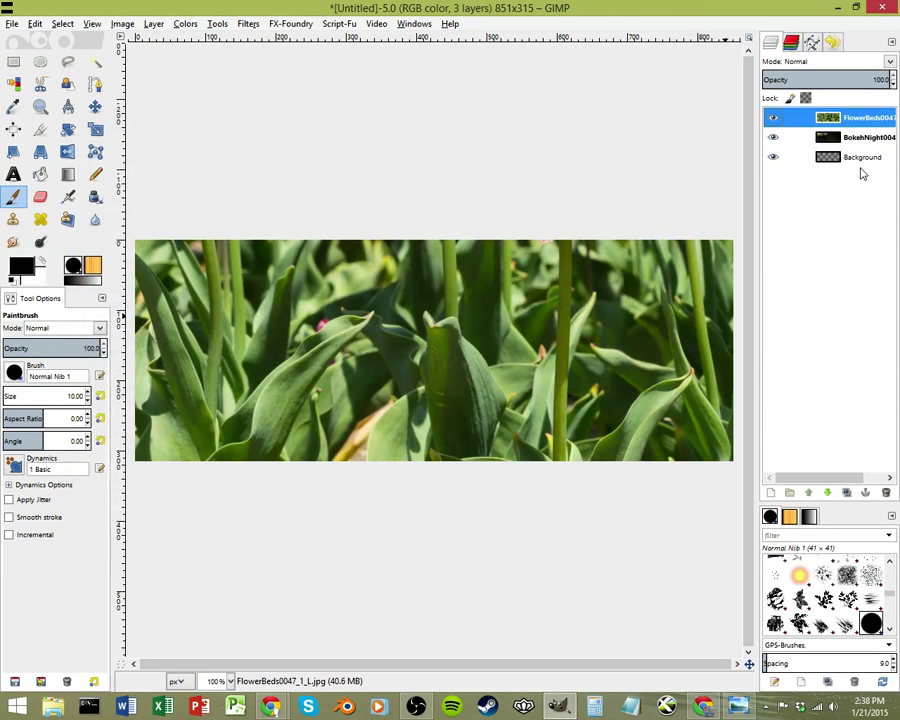
pyautogui.click(850, 137)
pyautogui.click(860, 118)
pyautogui.moveTo(647, 283); pyautogui.dragTo(856, 153)
pyautogui.click(856, 155)
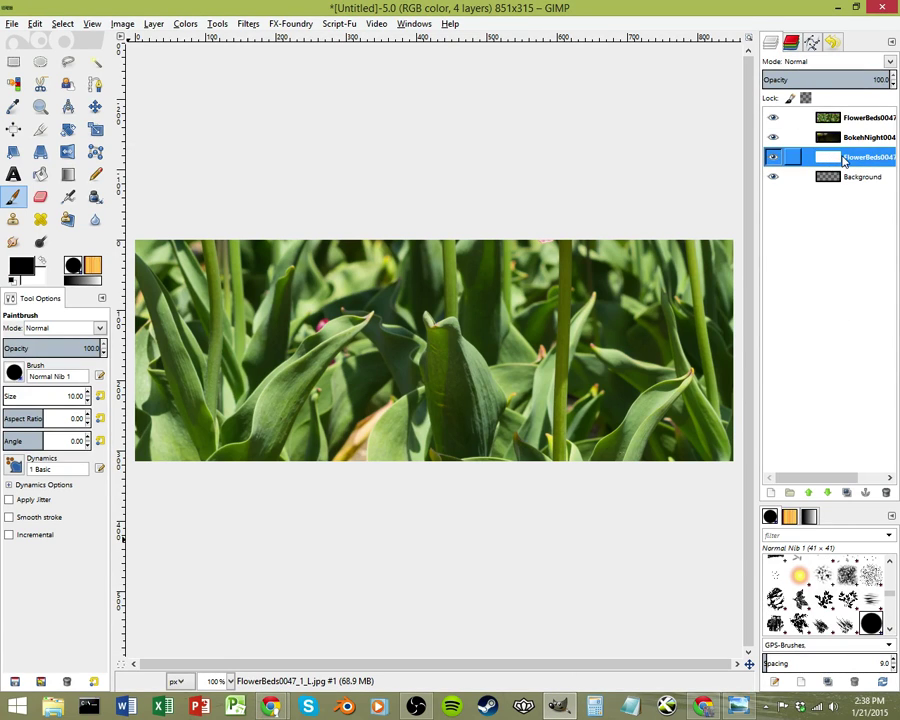
pyautogui.rightClick(789, 156)
pyautogui.click(753, 277)
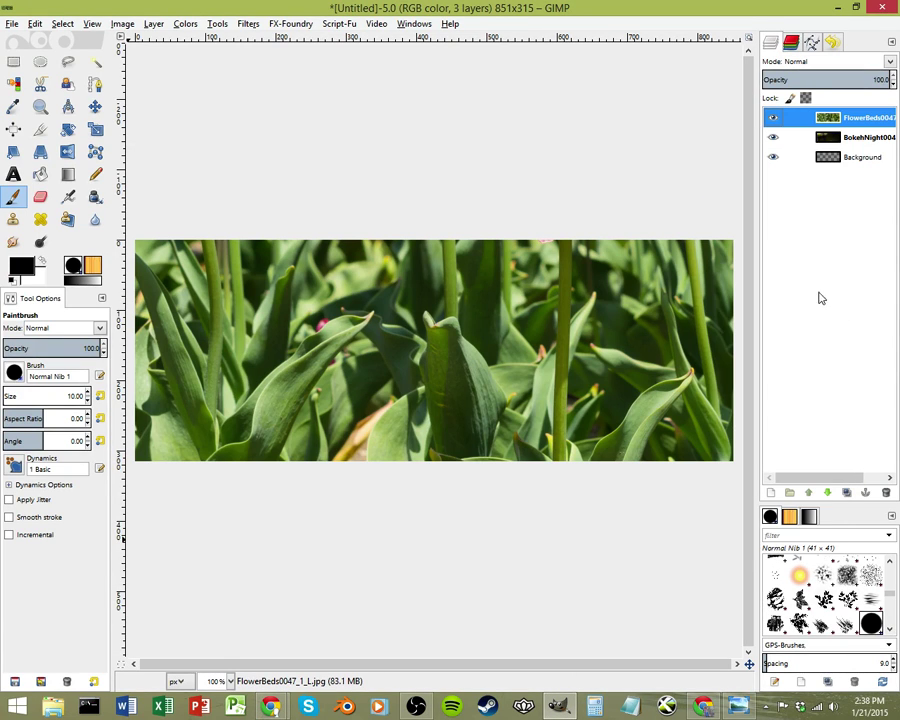
# Add an alpha channel to both the FlowerBeds0047 layer and the BokehNight0047 layer
pyautogui.rightClick(847, 121)
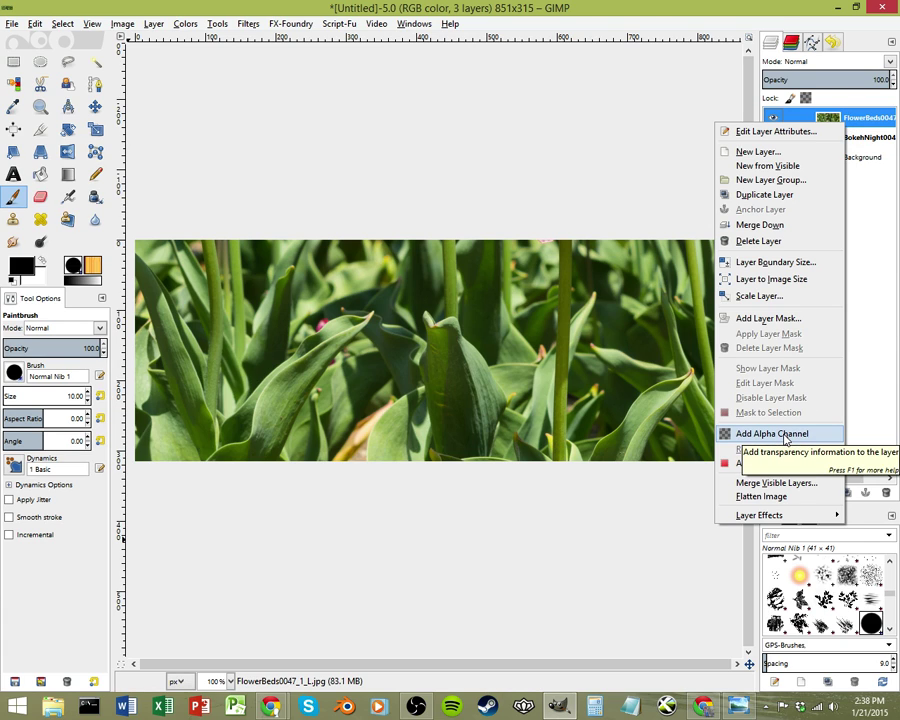
pyautogui.click(856, 404)
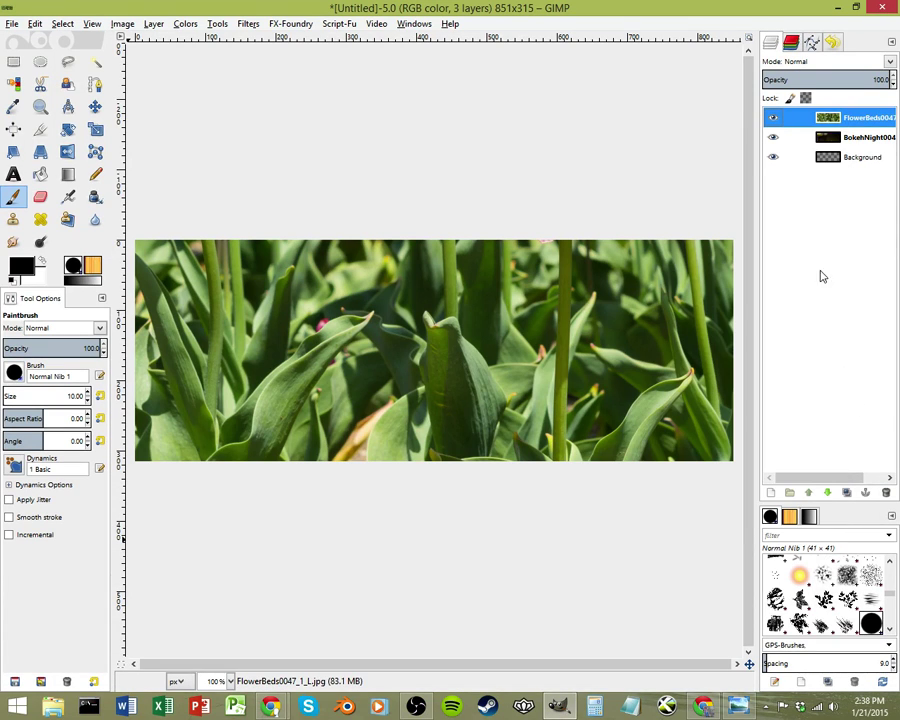
pyautogui.rightClick(842, 122)
pyautogui.click(776, 438)
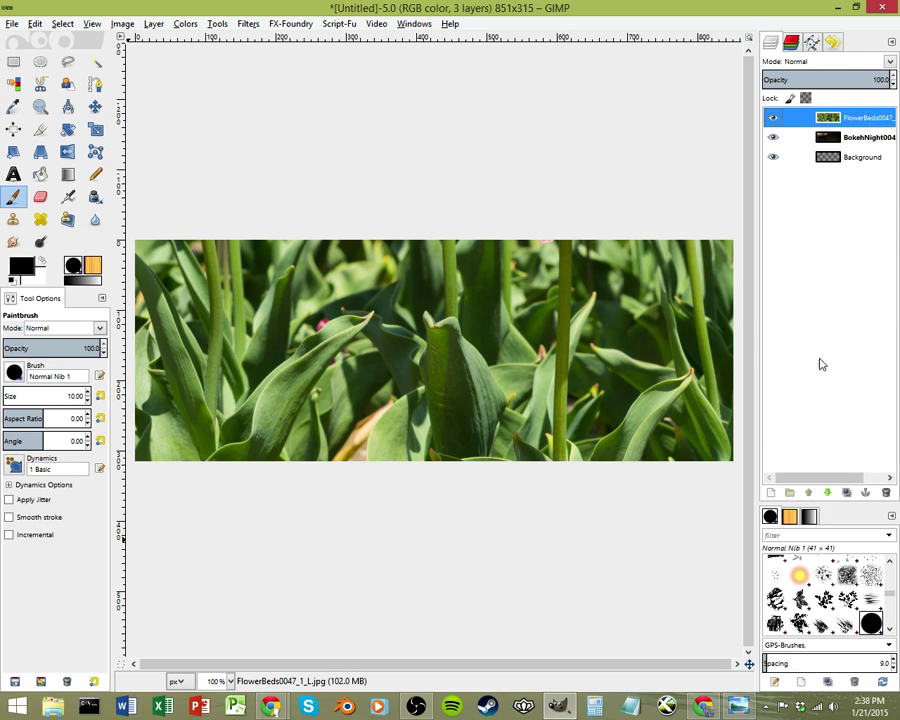
pyautogui.rightClick(845, 137)
pyautogui.click(790, 445)
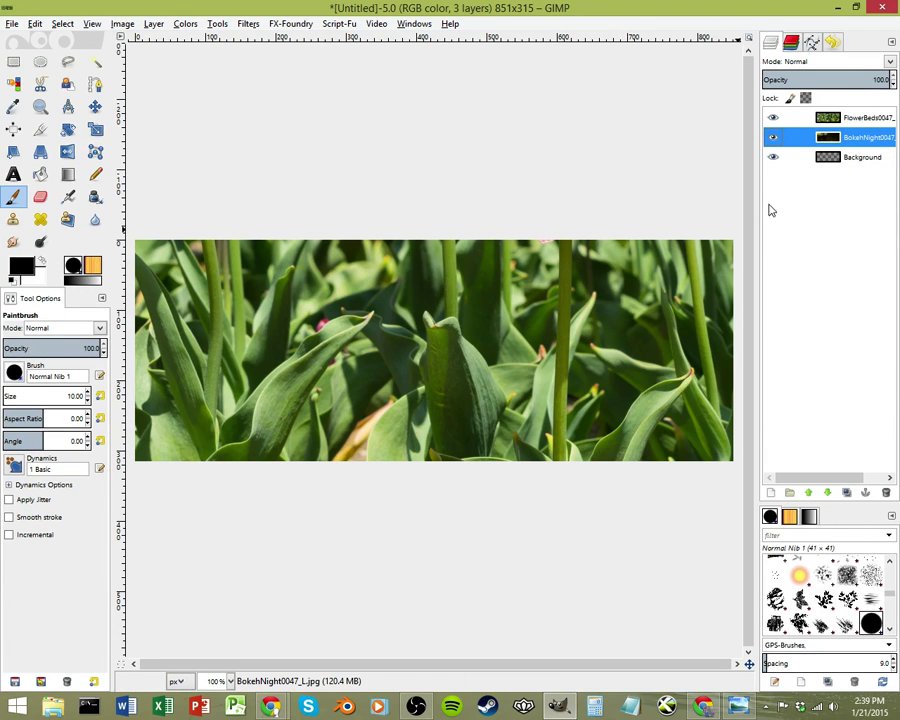
# Move the FlowerBeds0047 layer down until its red tulip blossoms fill the canvas
pyautogui.click(859, 118)
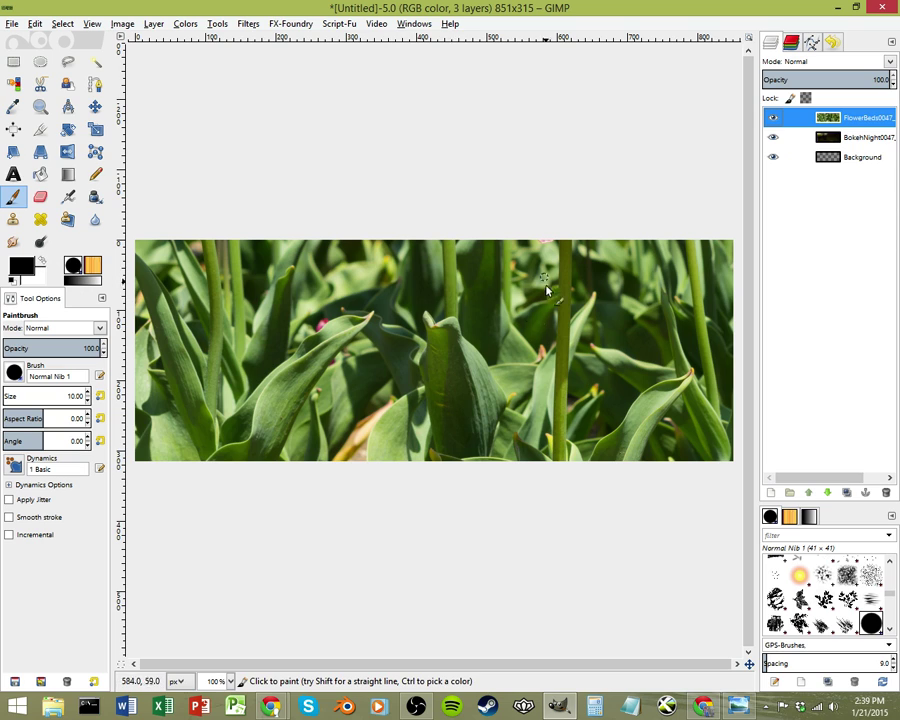
pyautogui.click(97, 112)
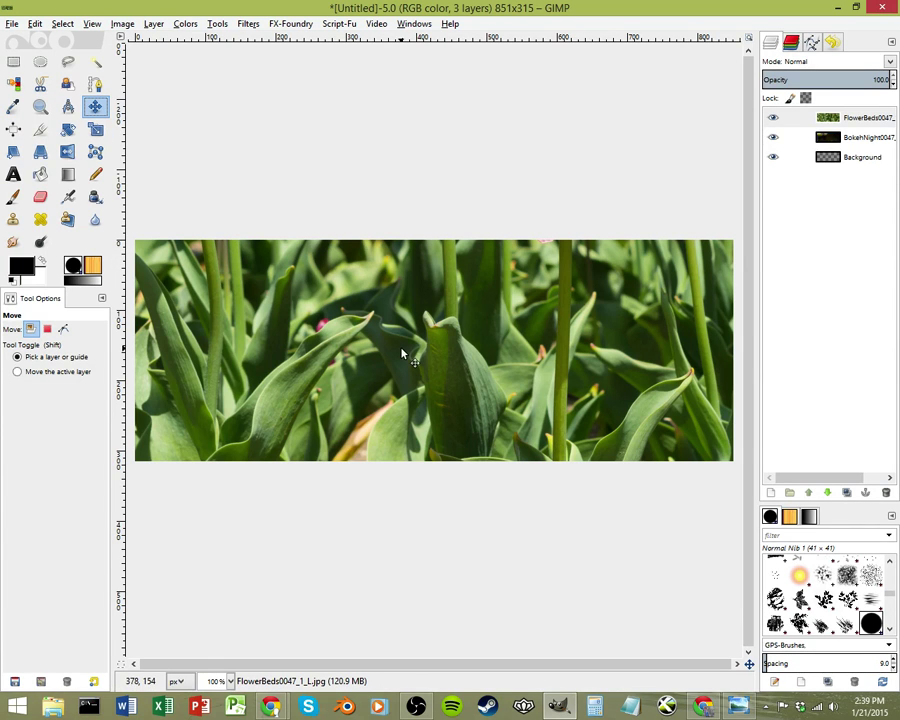
pyautogui.moveTo(397, 322); pyautogui.dragTo(508, 434)
pyautogui.moveTo(415, 362); pyautogui.dragTo(512, 410)
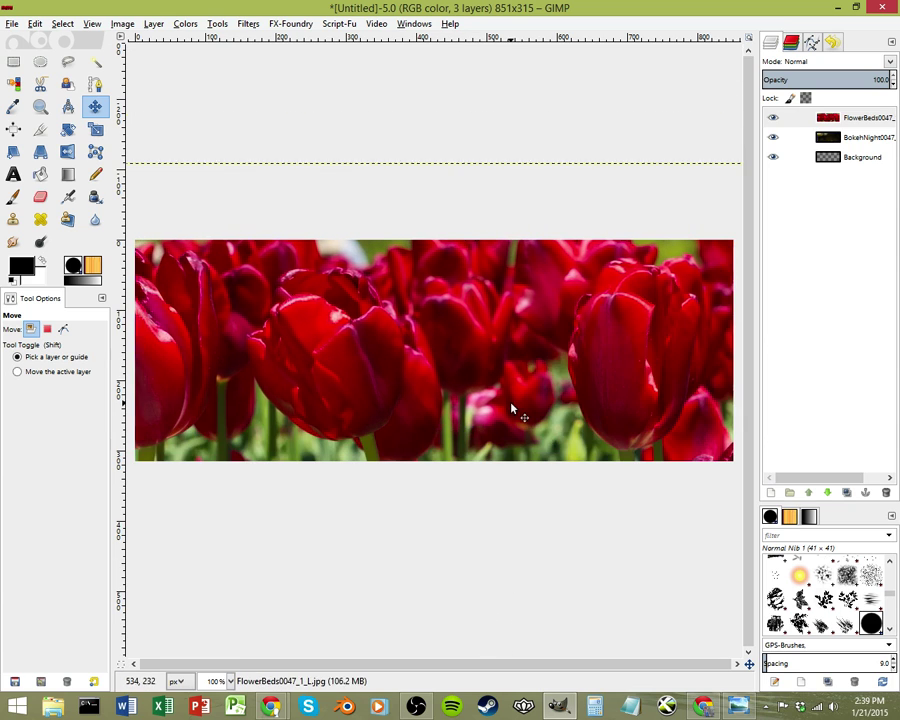
pyautogui.moveTo(576, 344); pyautogui.dragTo(706, 352)
pyautogui.moveTo(575, 374); pyautogui.dragTo(267, 336)
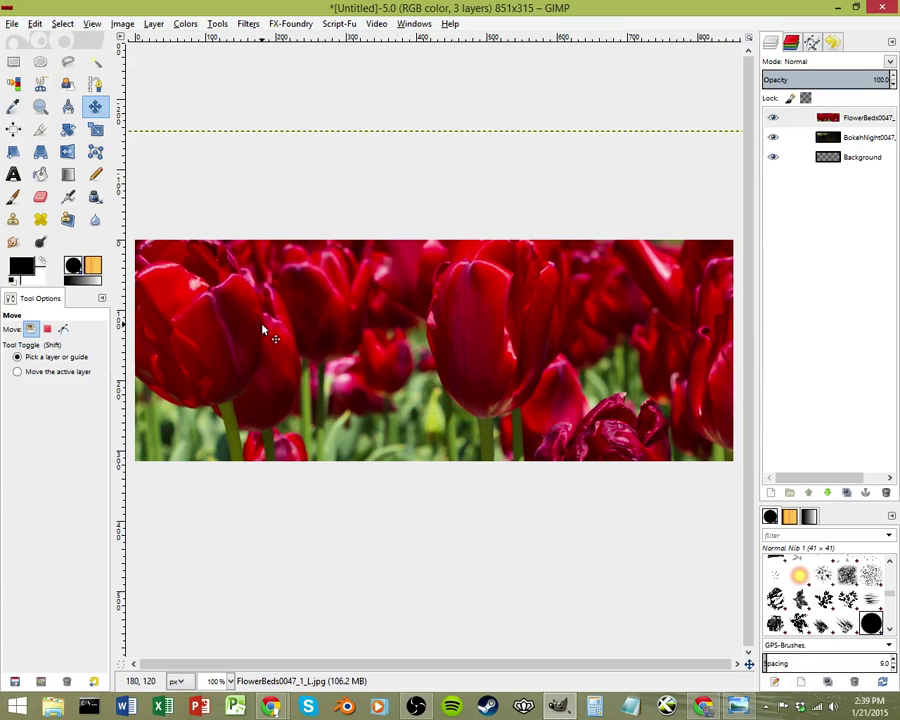
# Start the Scale tool on the tulip layer, try resizing it without fixed proportions to about 2716 × 1257 px, and reset its size
pyautogui.click(96, 131)
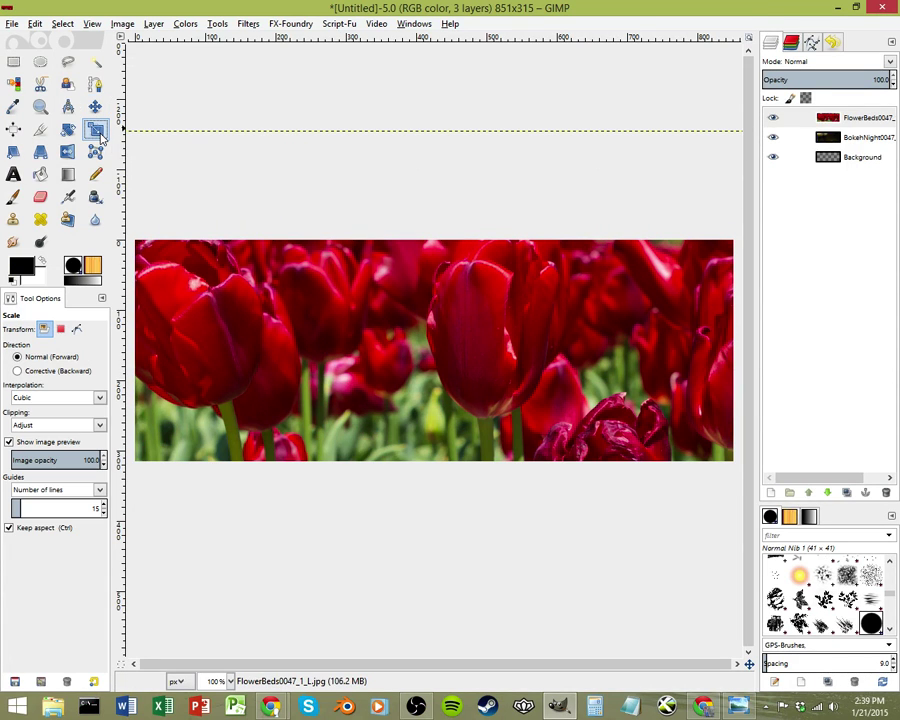
pyautogui.click(490, 410)
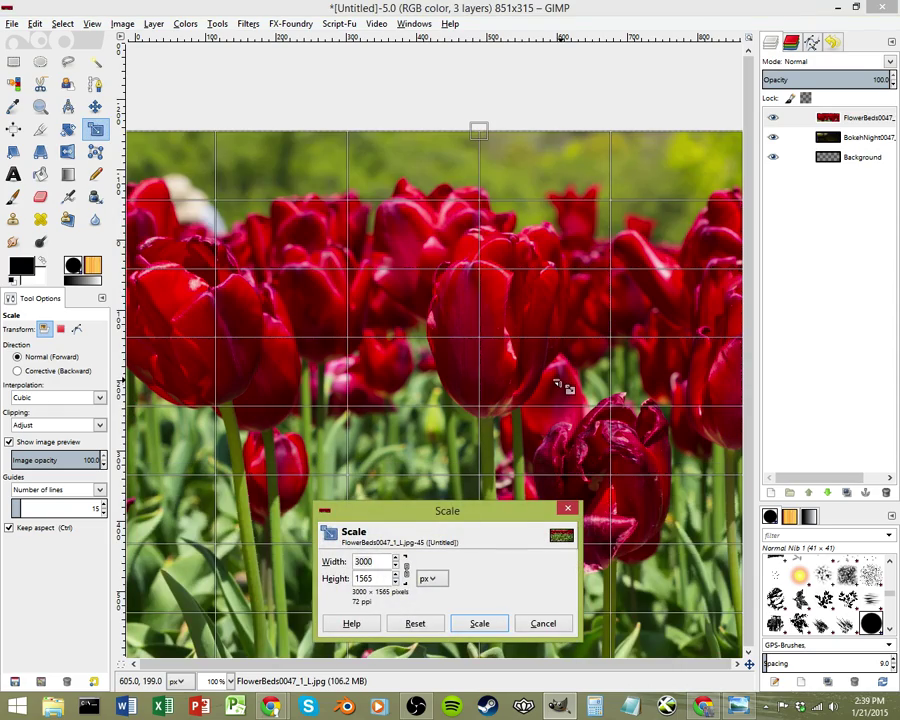
pyautogui.scroll(-3, 560, 395)
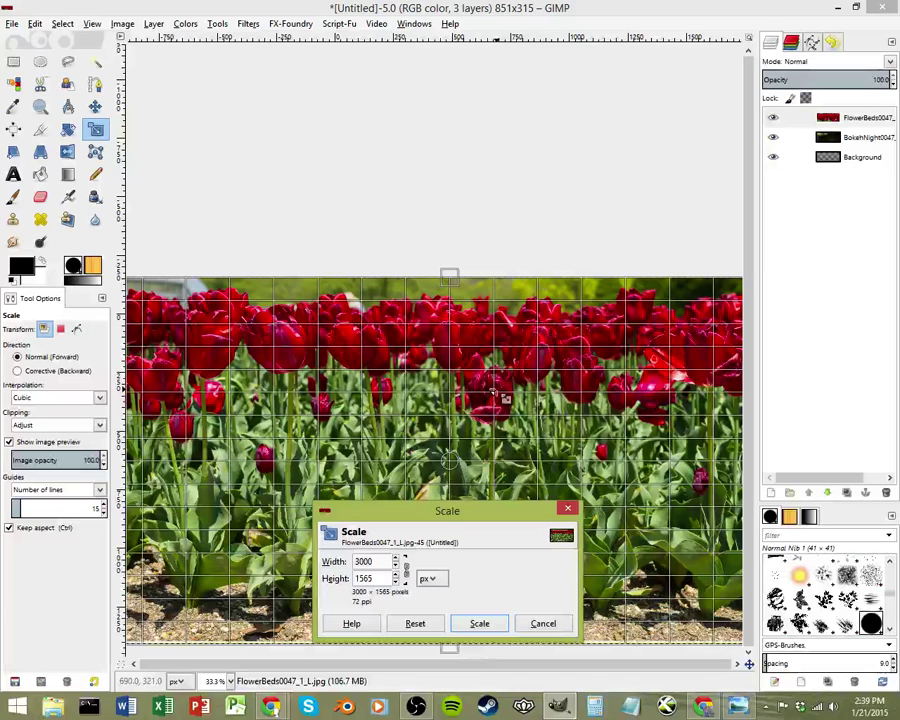
pyautogui.scroll(-1, 507, 408)
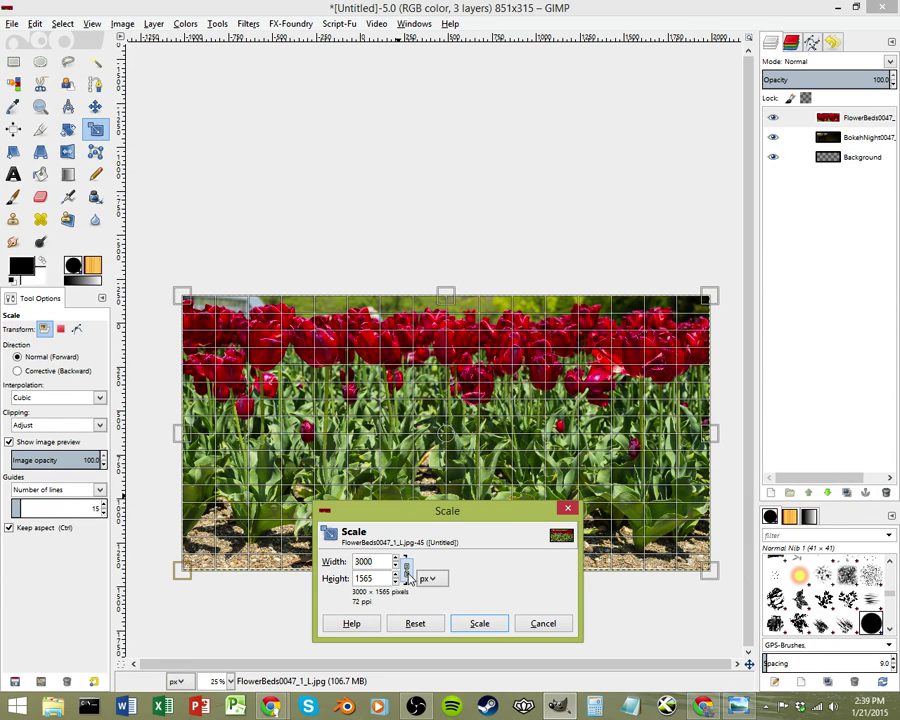
pyautogui.moveTo(441, 524); pyautogui.dragTo(432, 120)
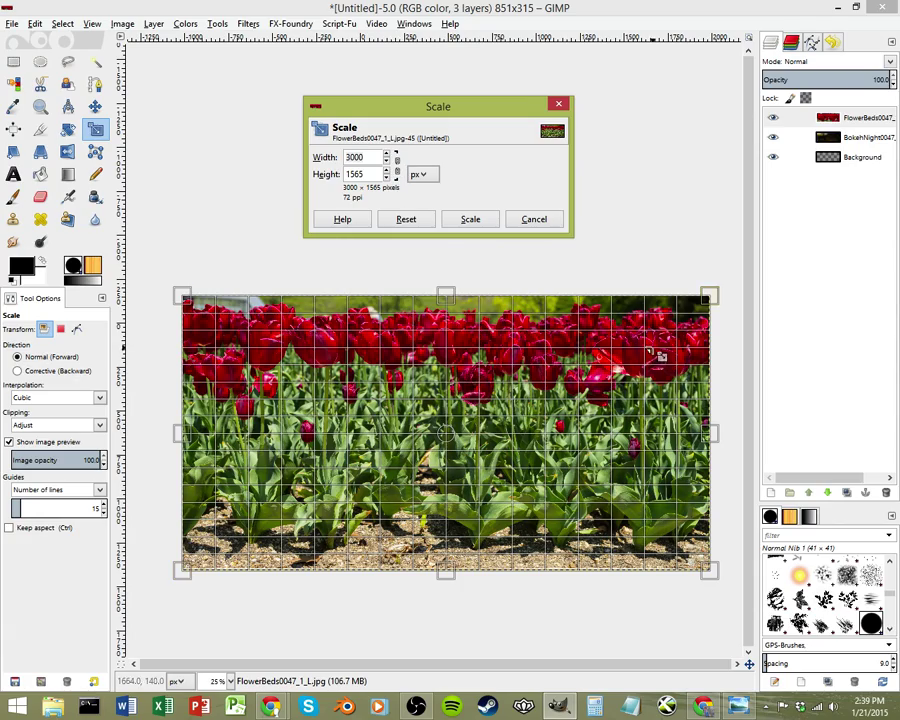
pyautogui.moveTo(654, 356); pyautogui.dragTo(595, 380)
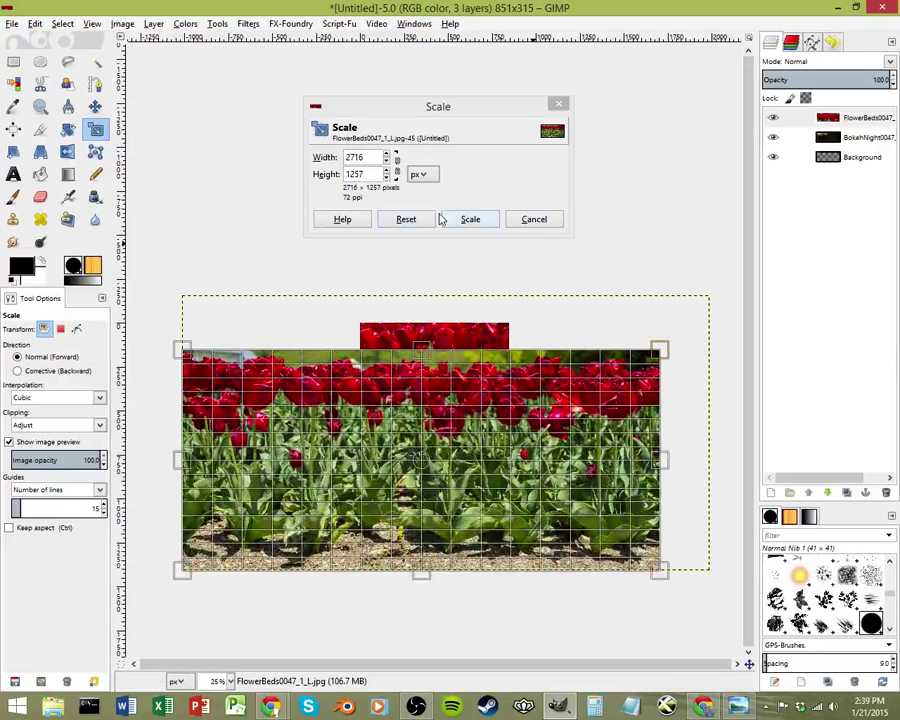
pyautogui.click(406, 219)
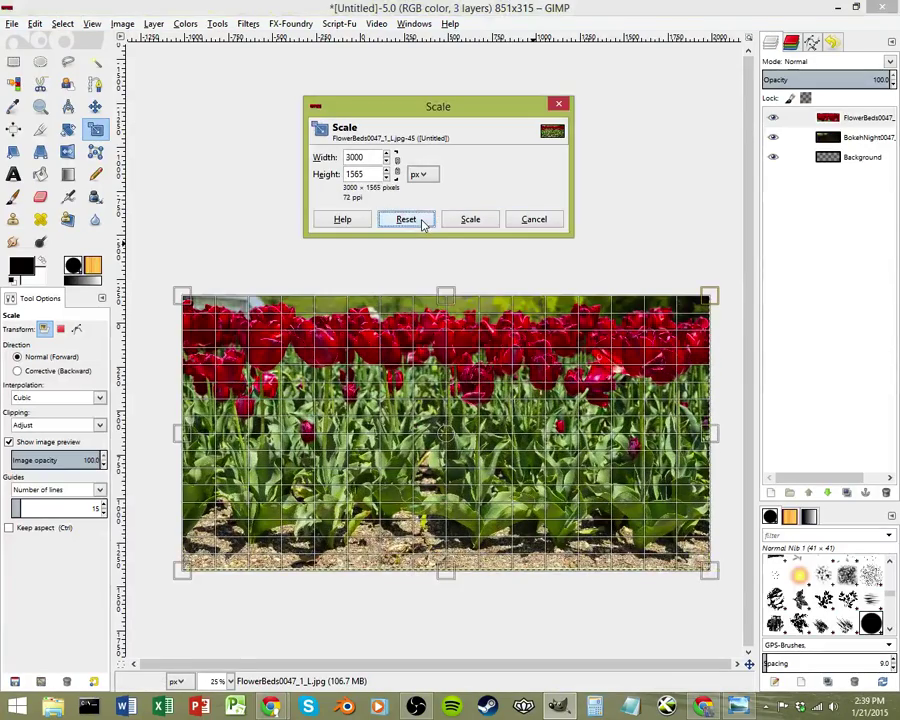
# Scale the tulip layer in percent with linked proportions to about 43% (1298 × 677 px), placed over the lower part of the canvas
pyautogui.click(397, 170)
pyautogui.click(420, 175)
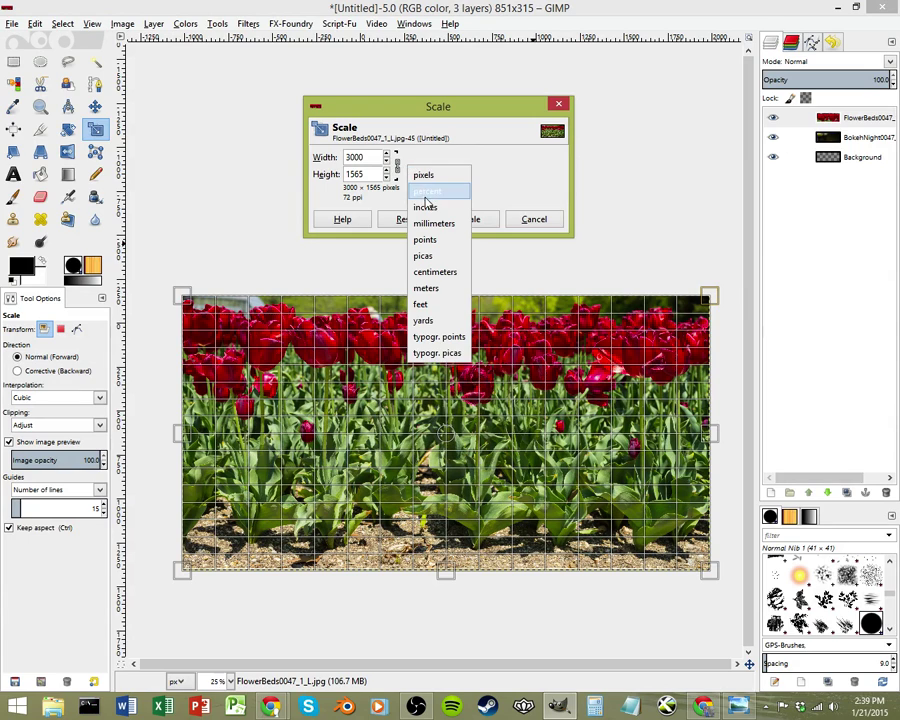
pyautogui.click(433, 193)
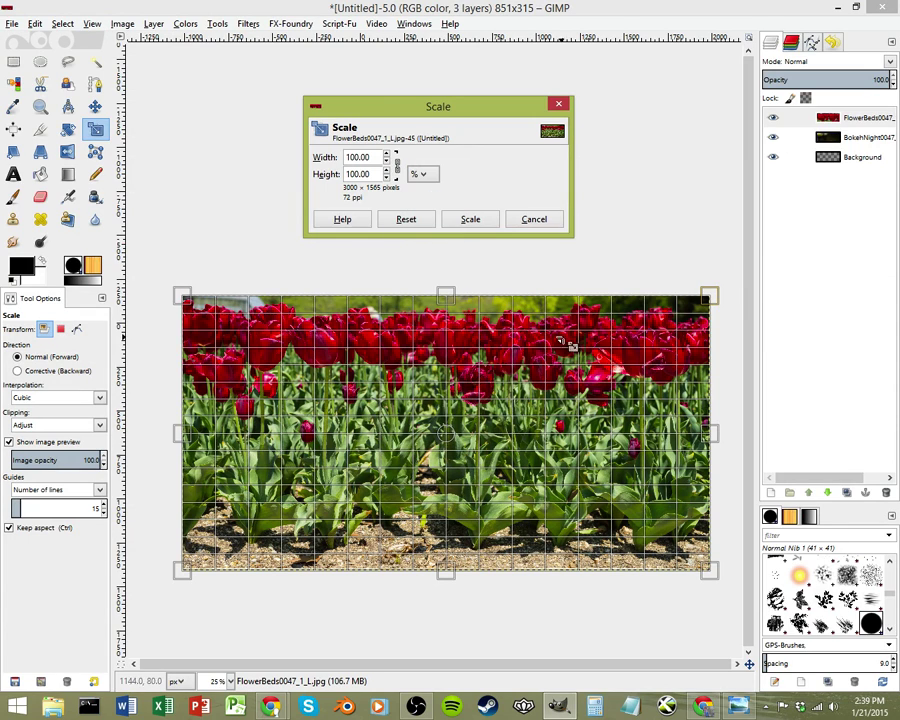
pyautogui.moveTo(617, 368); pyautogui.dragTo(540, 415)
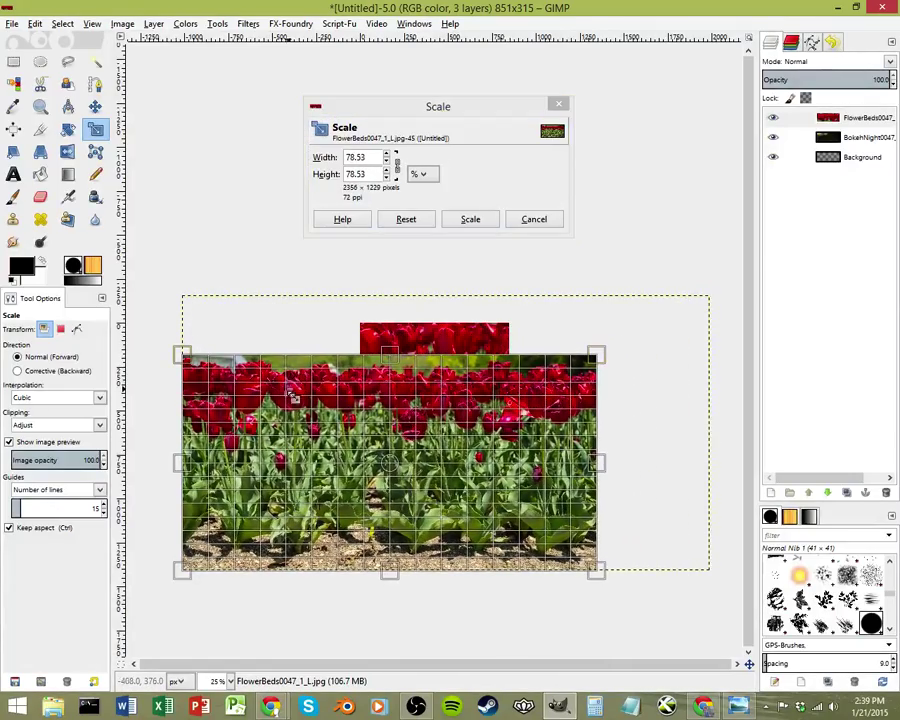
pyautogui.moveTo(220, 388); pyautogui.dragTo(418, 440)
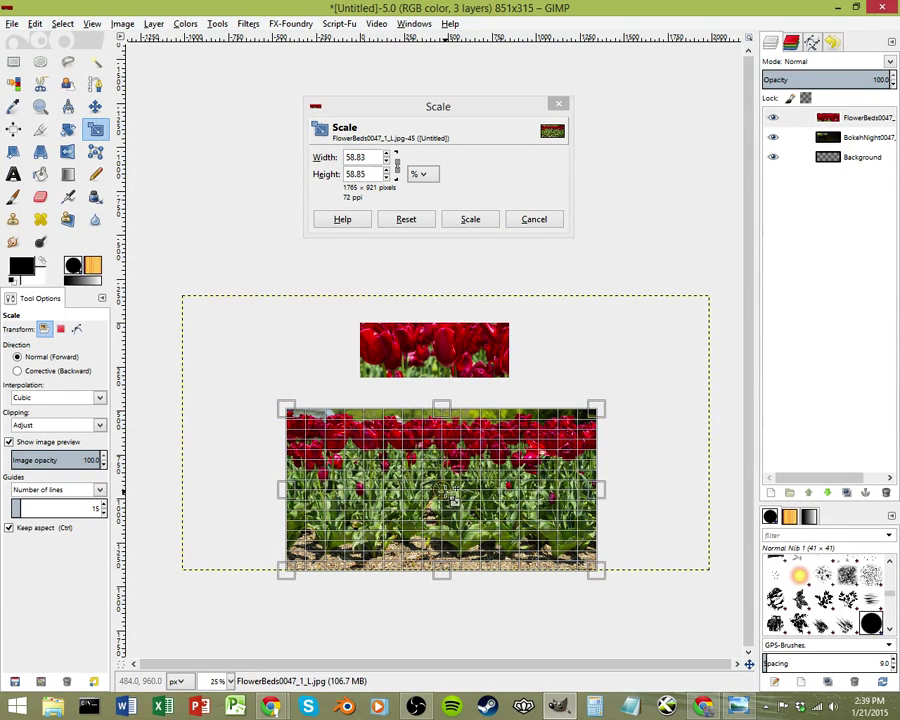
pyautogui.moveTo(443, 490); pyautogui.dragTo(458, 415)
pyautogui.moveTo(577, 360); pyautogui.dragTo(538, 382)
pyautogui.moveTo(297, 380); pyautogui.dragTo(320, 376)
pyautogui.moveTo(441, 439); pyautogui.dragTo(436, 404)
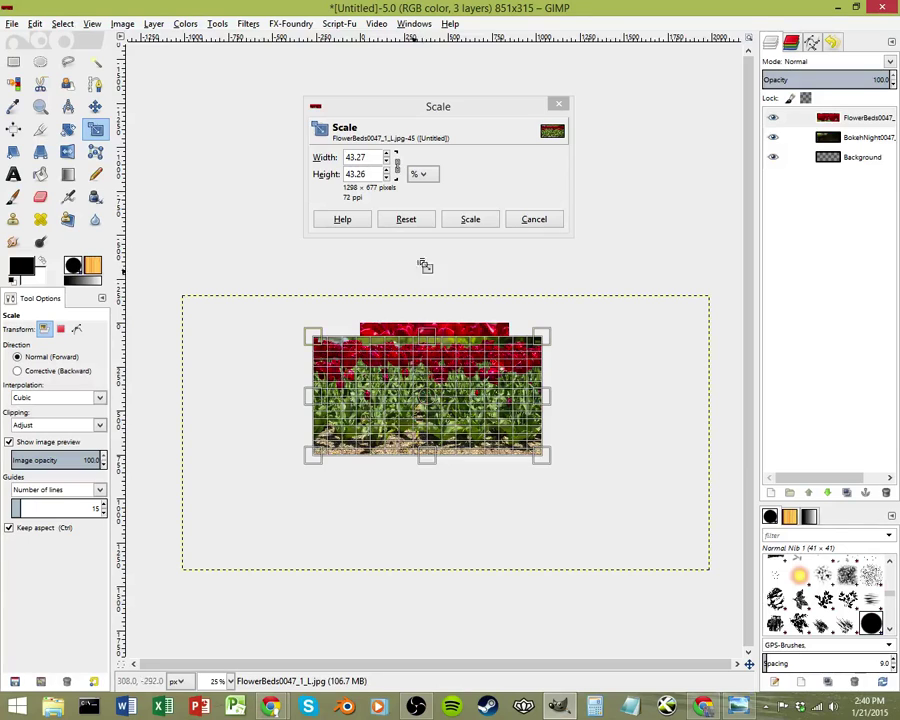
pyautogui.click(466, 220)
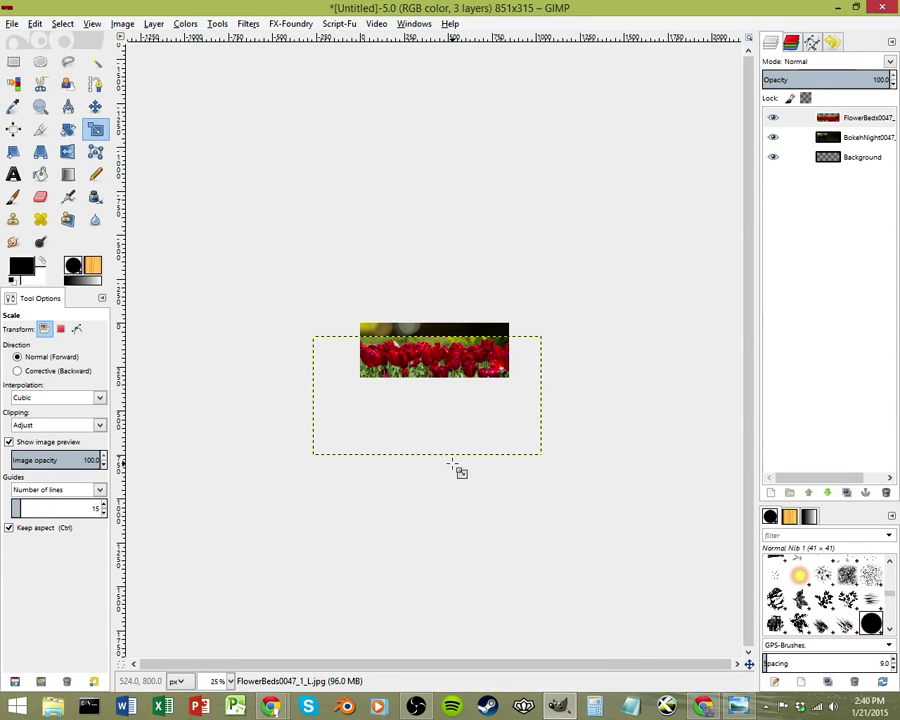
# Move the scaled tulip layer until its left edge meets the canvas's left edge, leaving a strip of bokeh above it
pyautogui.scroll(4, 443, 404)
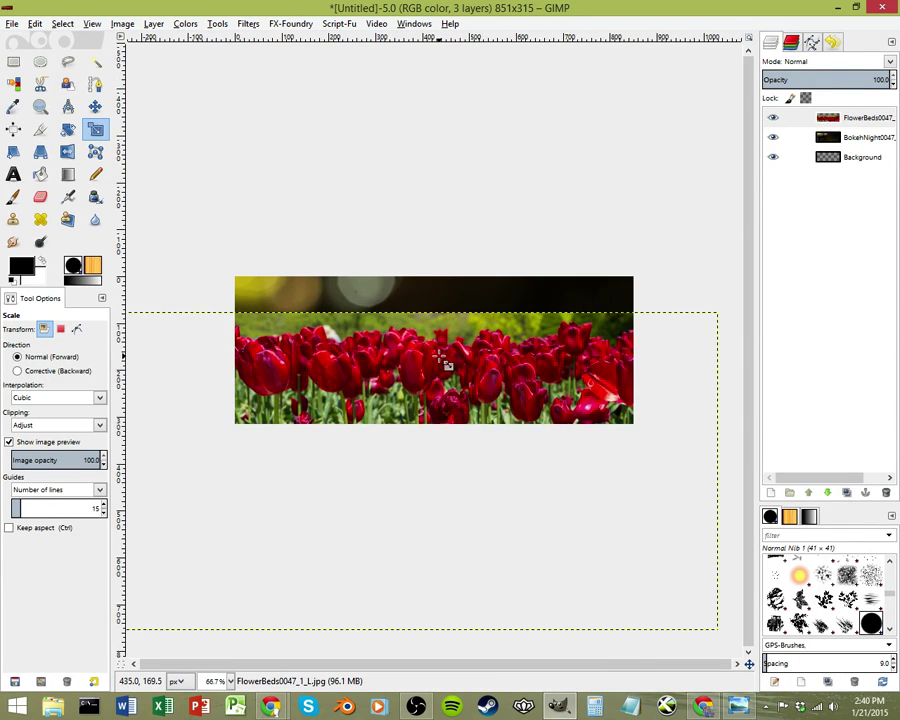
pyautogui.scroll(-1, 446, 366)
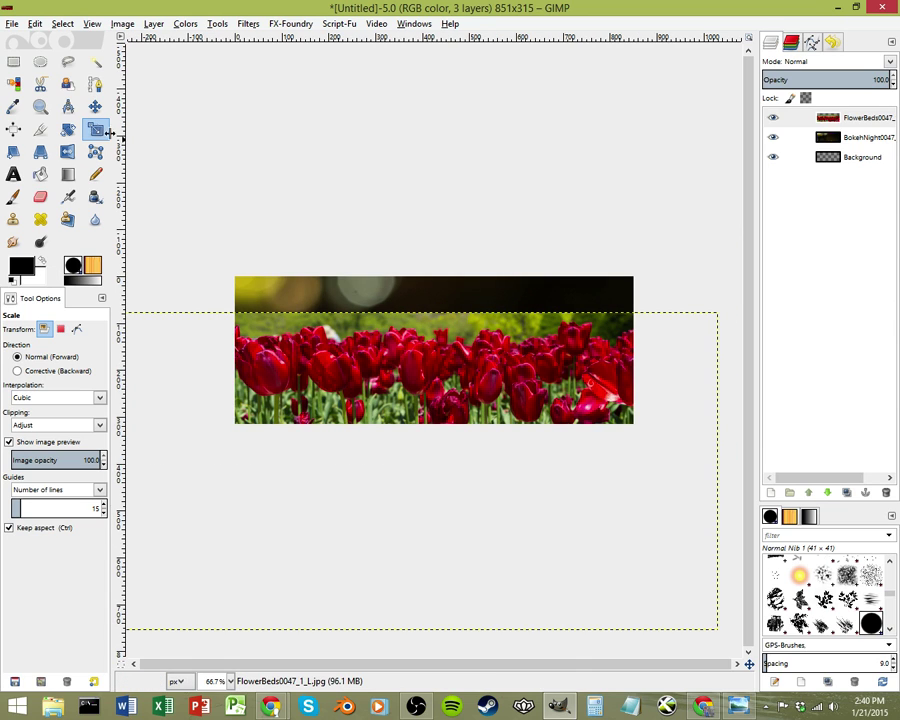
pyautogui.click(95, 106)
pyautogui.moveTo(285, 382); pyautogui.dragTo(405, 372)
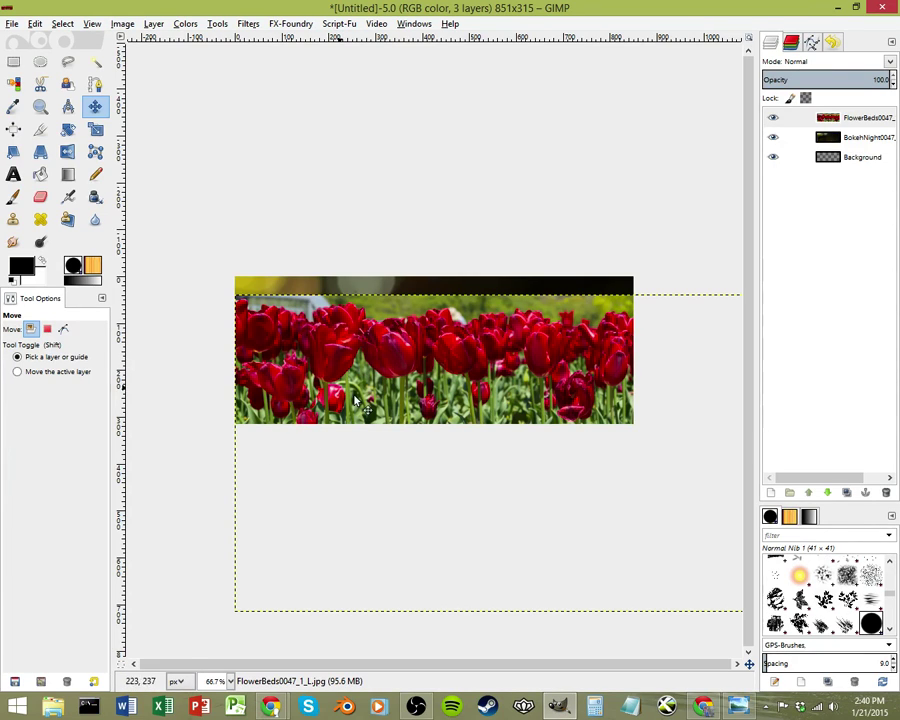
# Flip the tulip layer horizontally and move it so its right edge meets the canvas's right edge, slightly lower than before
pyautogui.click(67, 156)
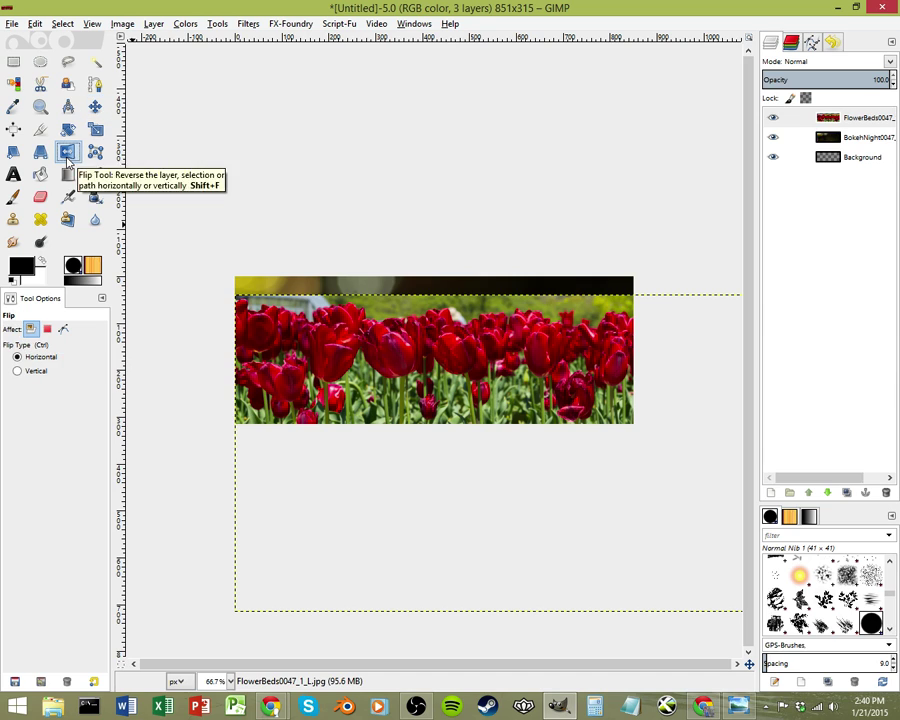
pyautogui.click(427, 381)
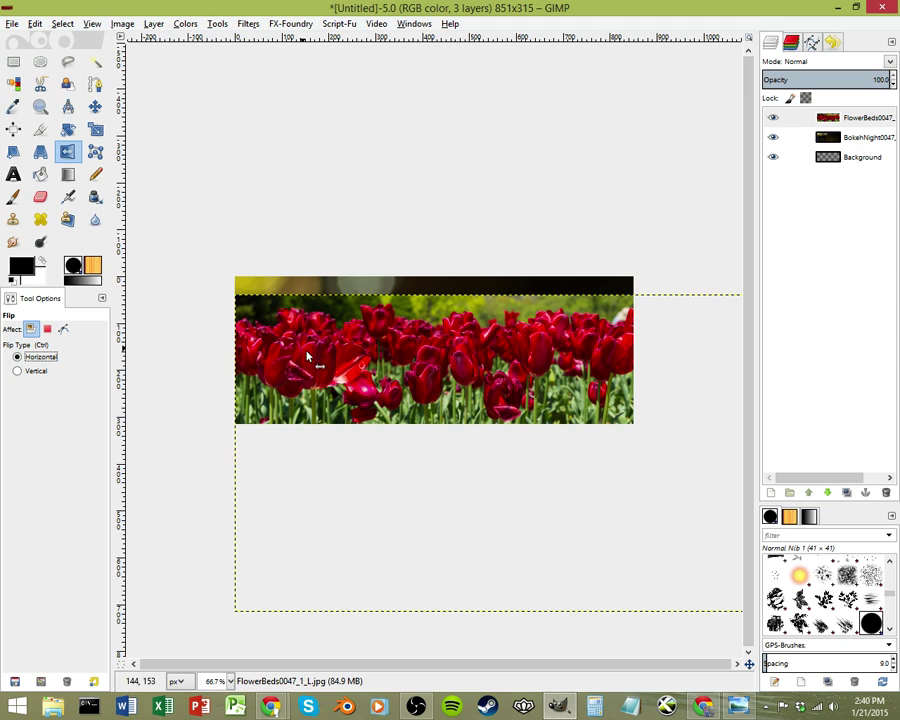
pyautogui.click(95, 106)
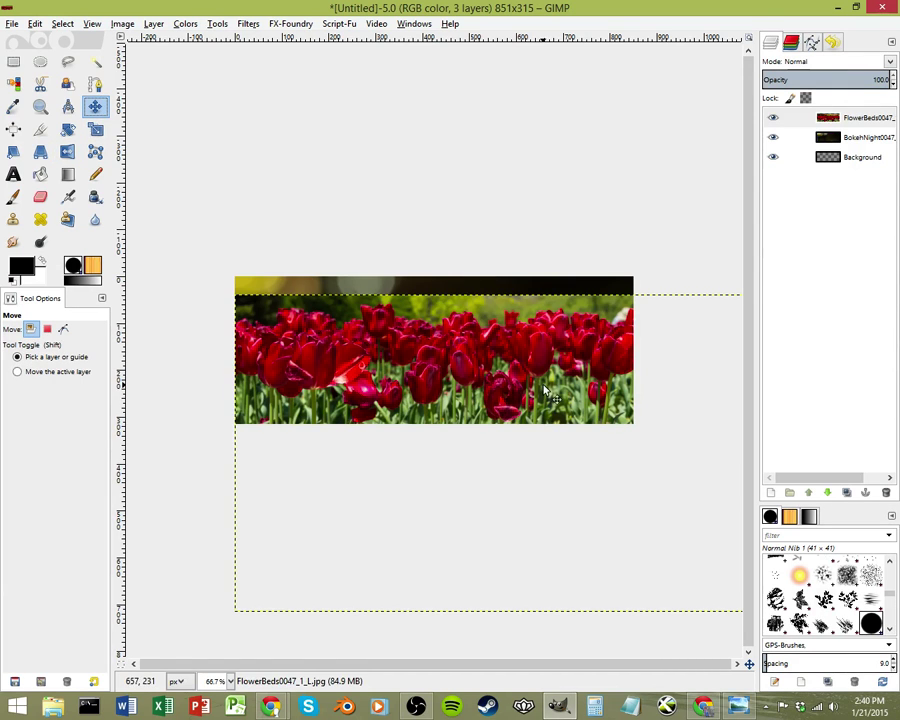
pyautogui.moveTo(656, 395); pyautogui.dragTo(336, 410)
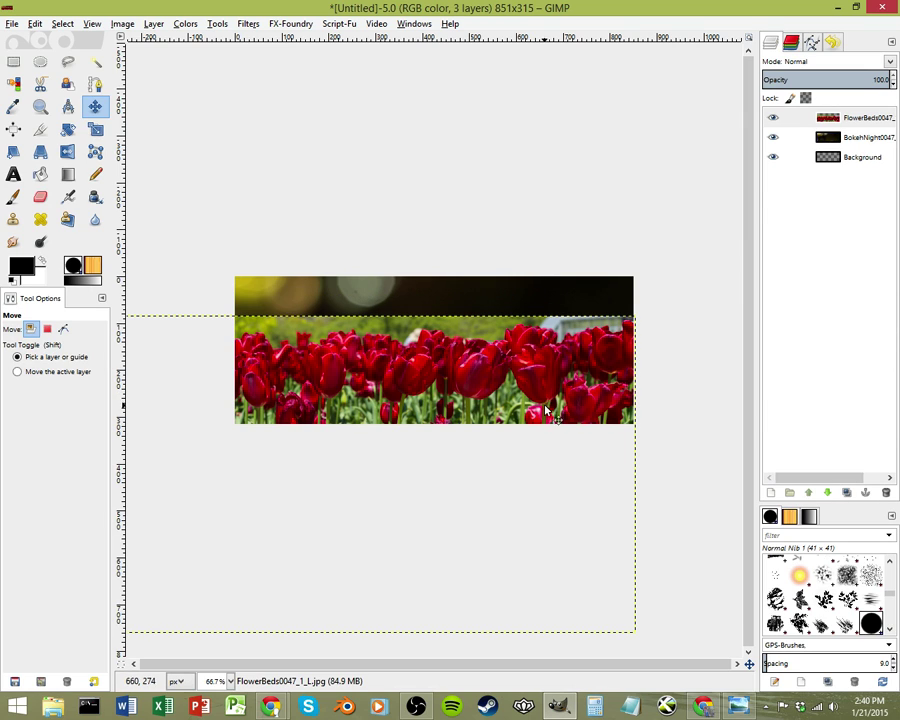
# Delete the green background patch above the middle tulips using Fuzzy Select with feathered edges off and a threshold of 20.2
pyautogui.press('1')
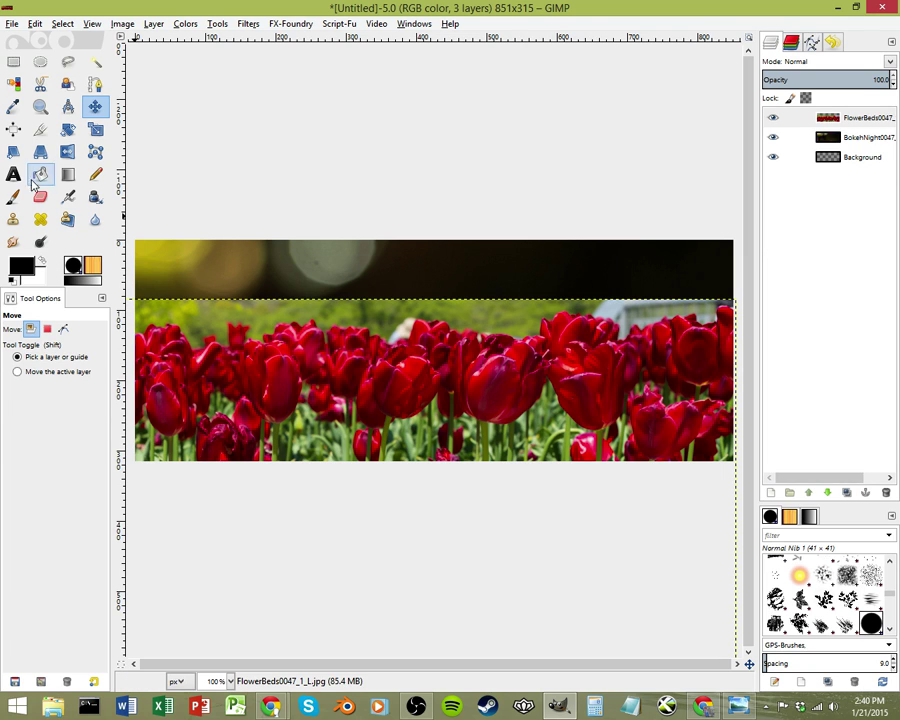
pyautogui.click(96, 64)
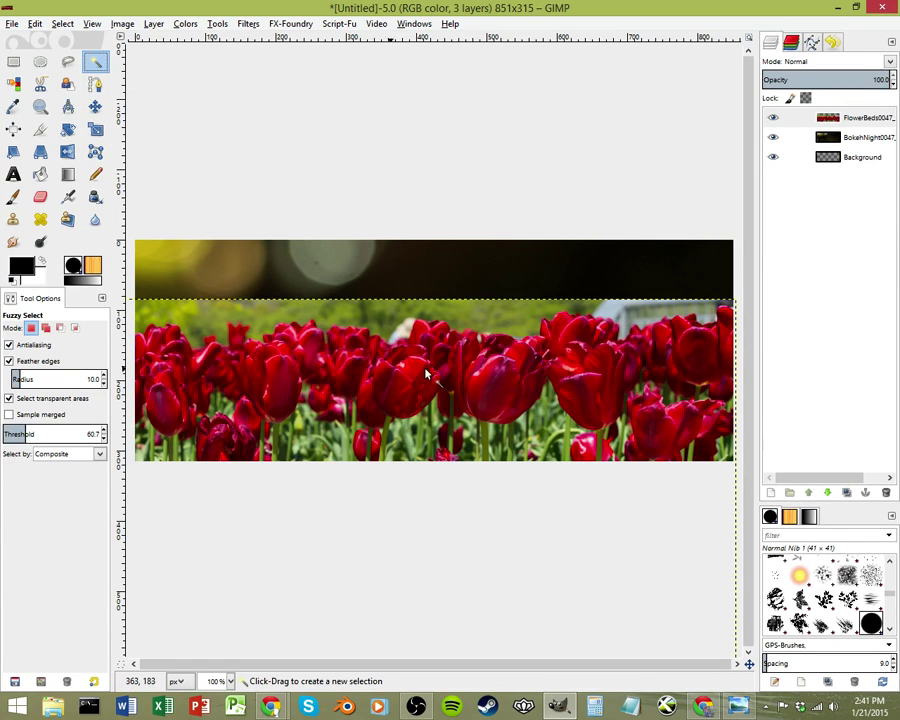
pyautogui.click(507, 325)
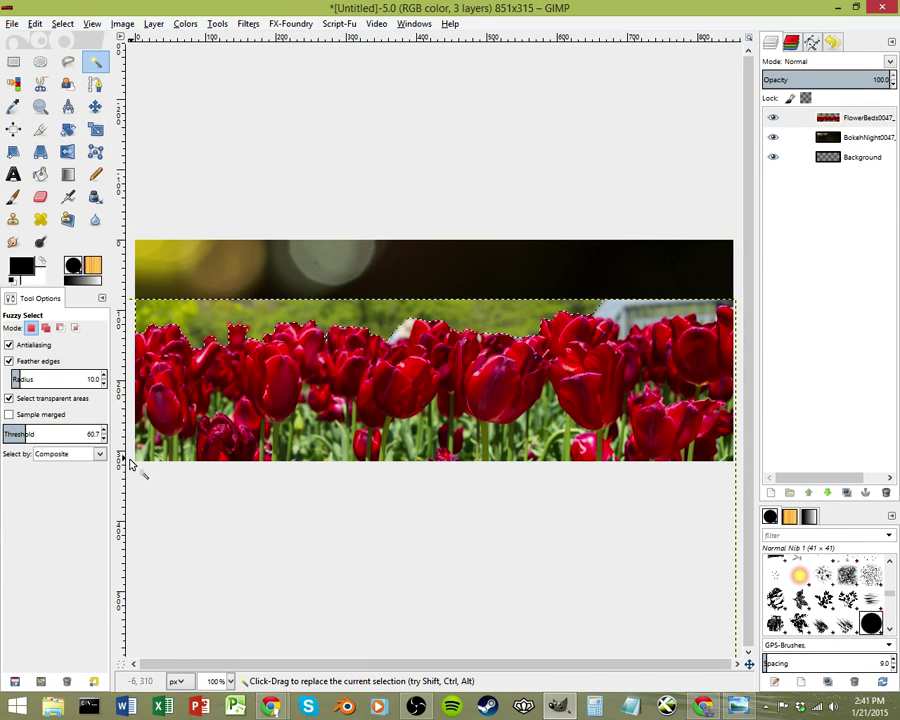
pyautogui.click(9, 361)
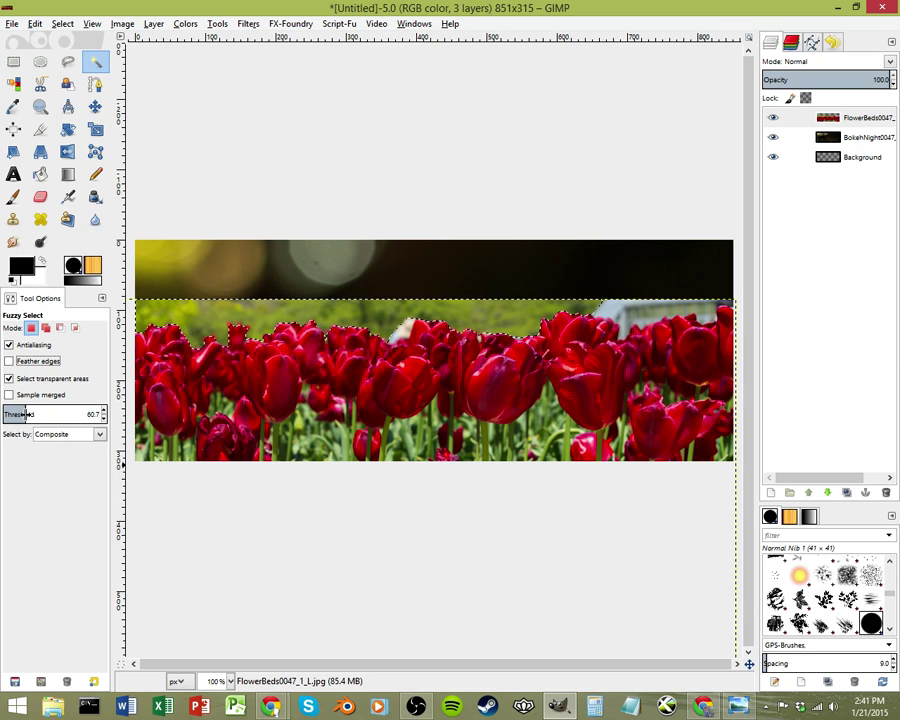
pyautogui.click(22, 412)
pyautogui.moveTo(22, 412); pyautogui.dragTo(11, 414)
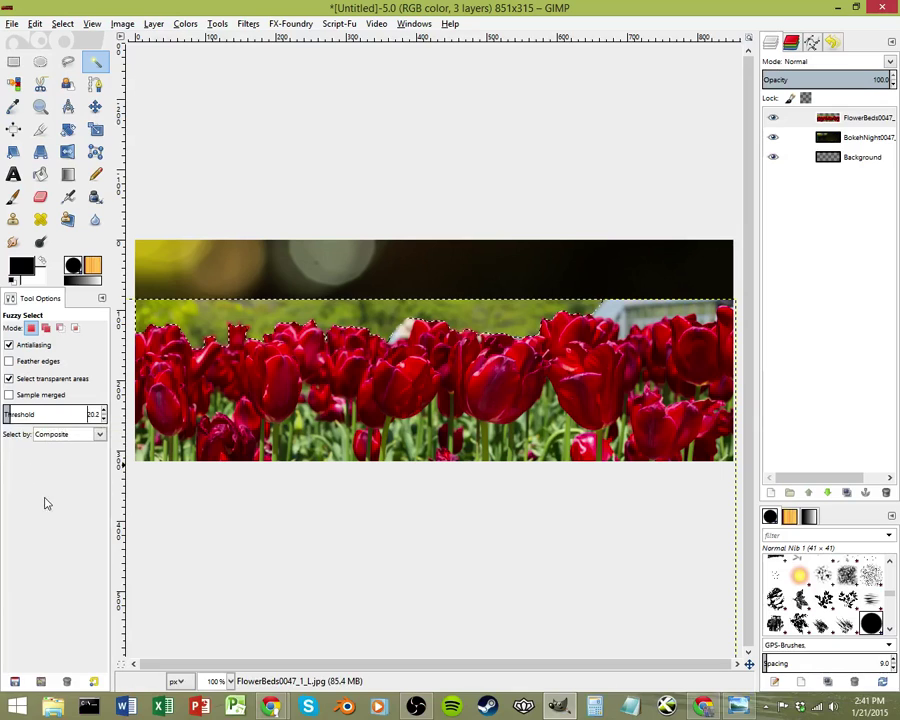
pyautogui.click(477, 316)
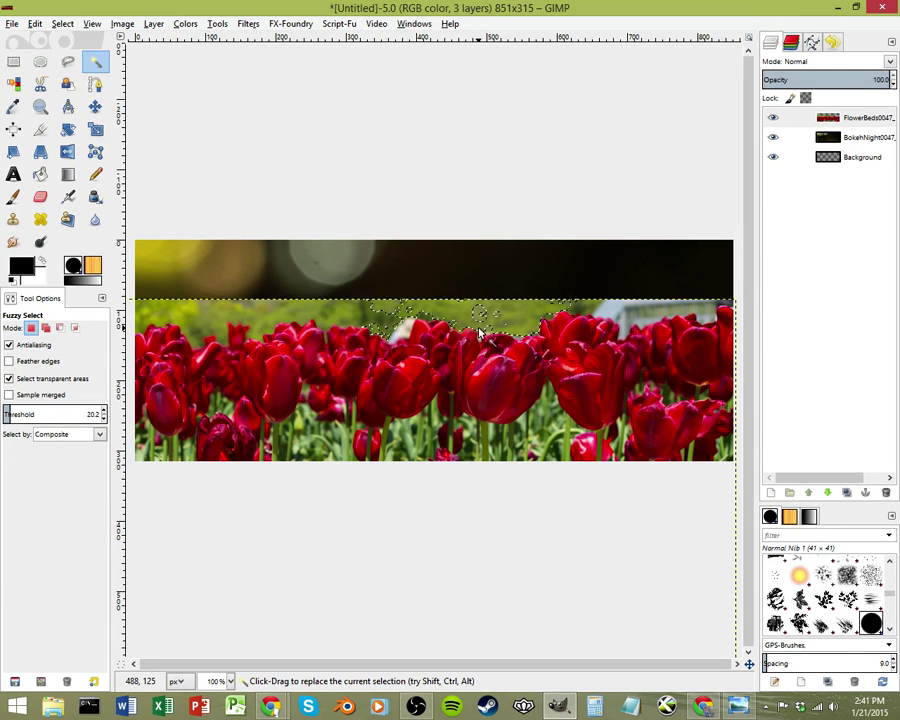
pyautogui.press('Delete')
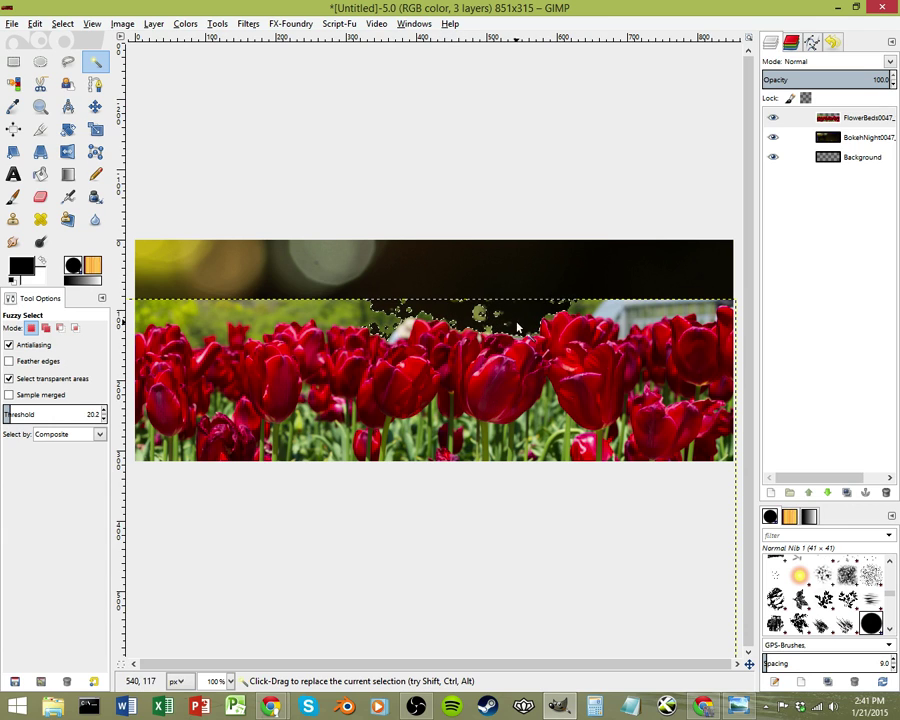
# Undo the deletion of the green background patch and clear the selection
pyautogui.press('ctrl')
pyautogui.hotkey('ctrl', 'z')
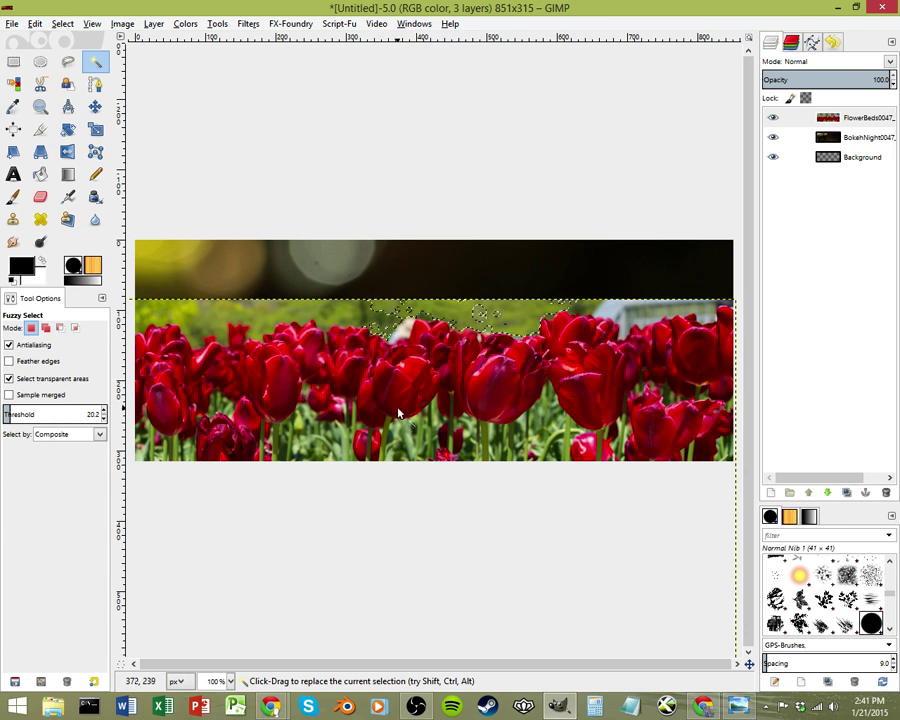
pyautogui.hotkey('ctrl', 'shift', 'a')
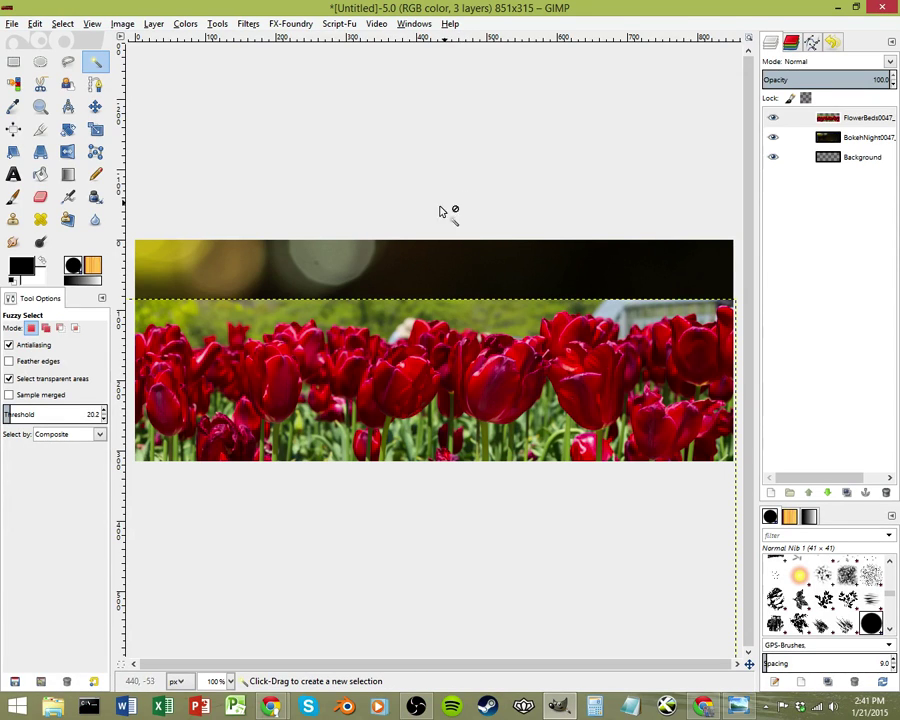
# Delete the green background above the tulips using Fuzzy Select with a threshold of 67.2 and feathered edges at radius 8.0
pyautogui.click(464, 312)
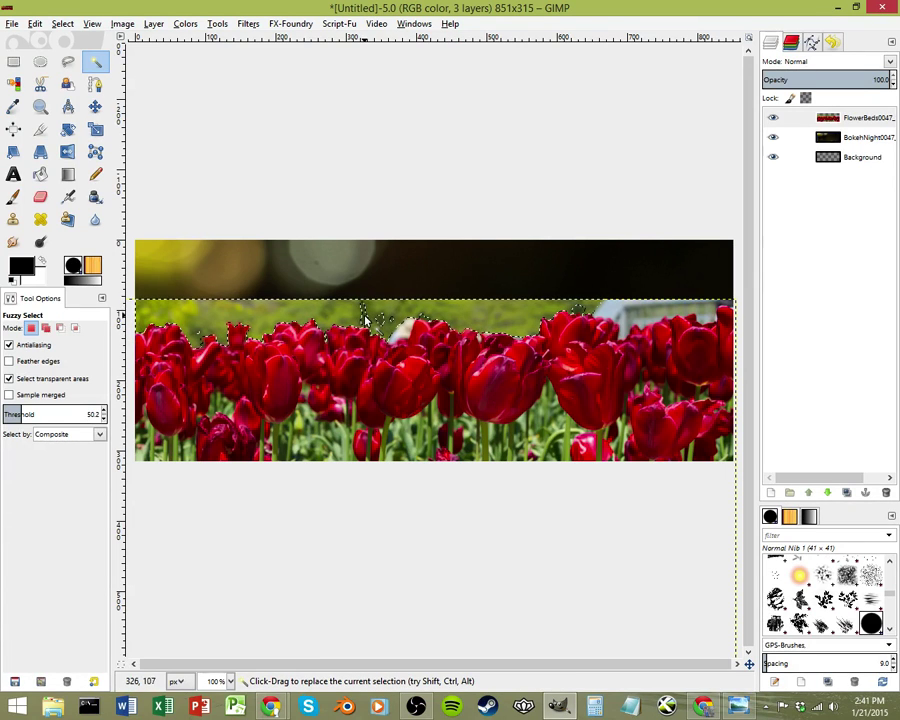
pyautogui.scroll(1, 30, 414)
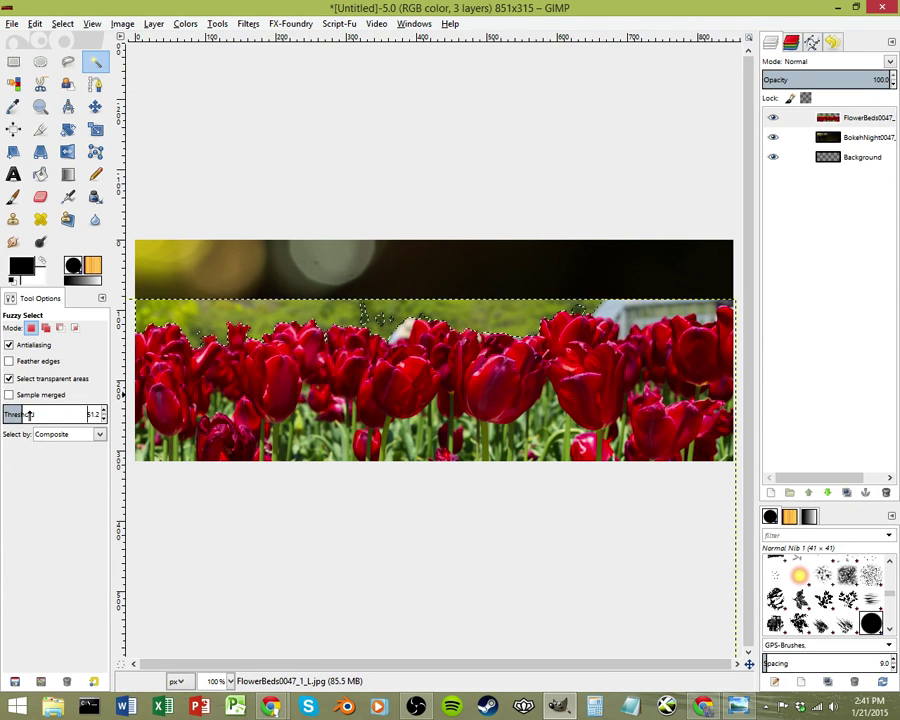
pyautogui.scroll(1, 30, 414)
pyautogui.scroll(3, 30, 414)
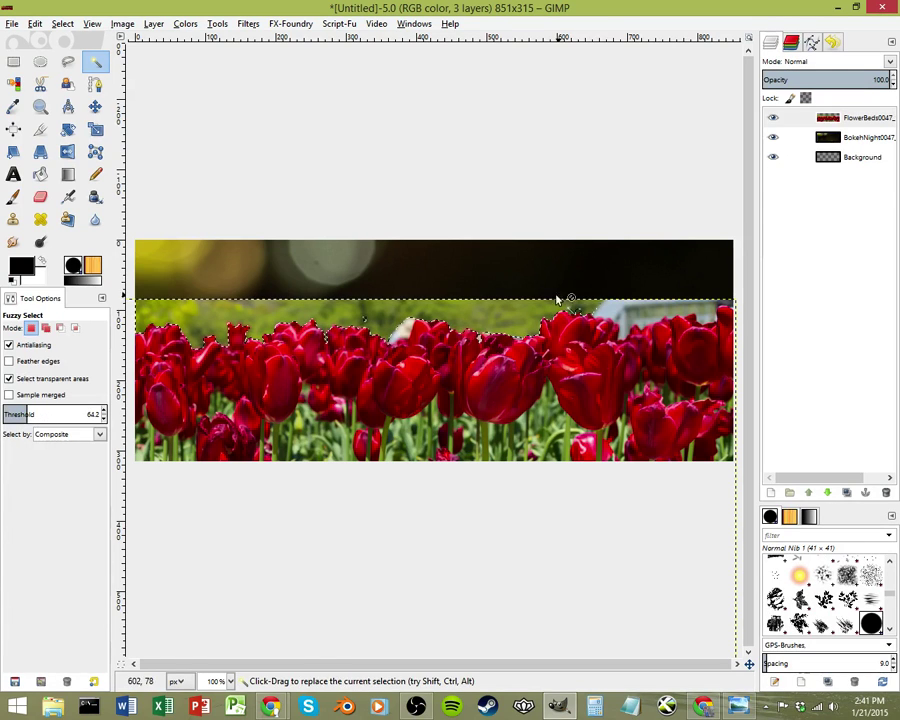
pyautogui.moveTo(562, 298); pyautogui.dragTo(400, 322)
pyautogui.scroll(4, 48, 416)
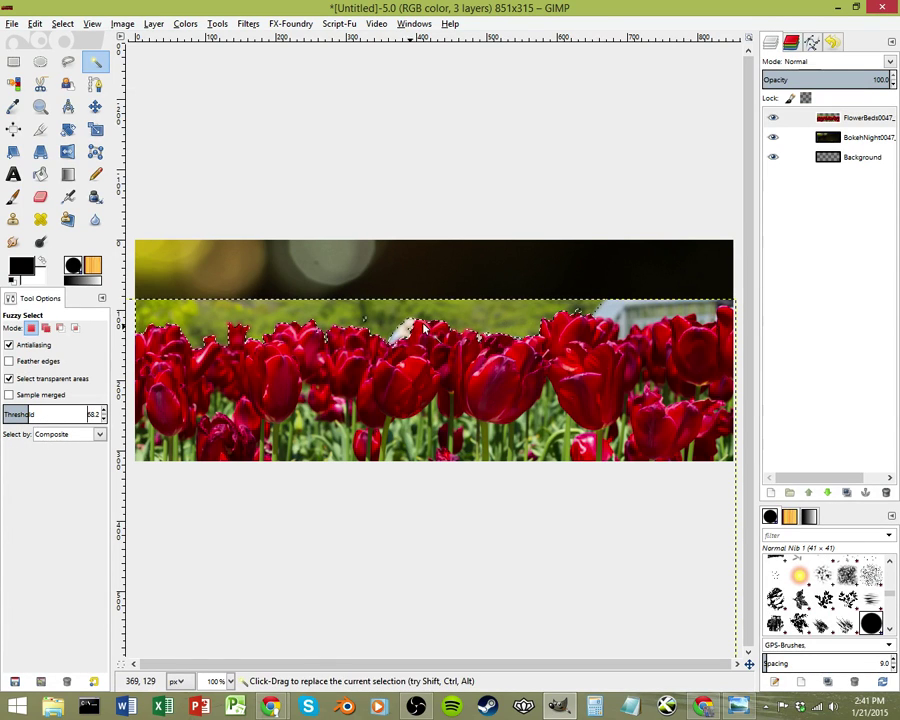
pyautogui.click(498, 314)
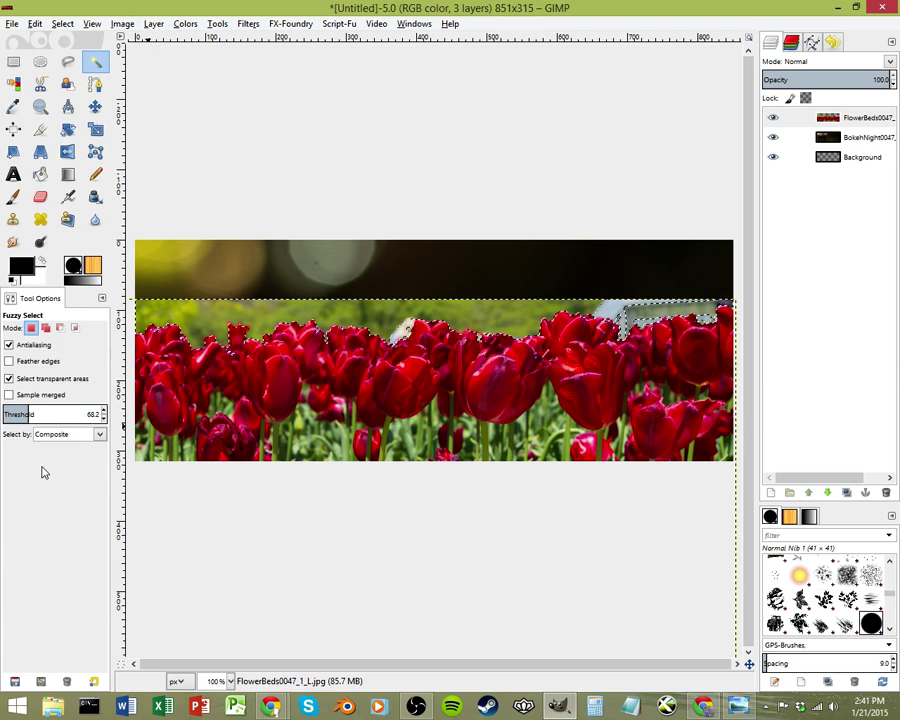
pyautogui.moveTo(447, 320); pyautogui.dragTo(438, 315)
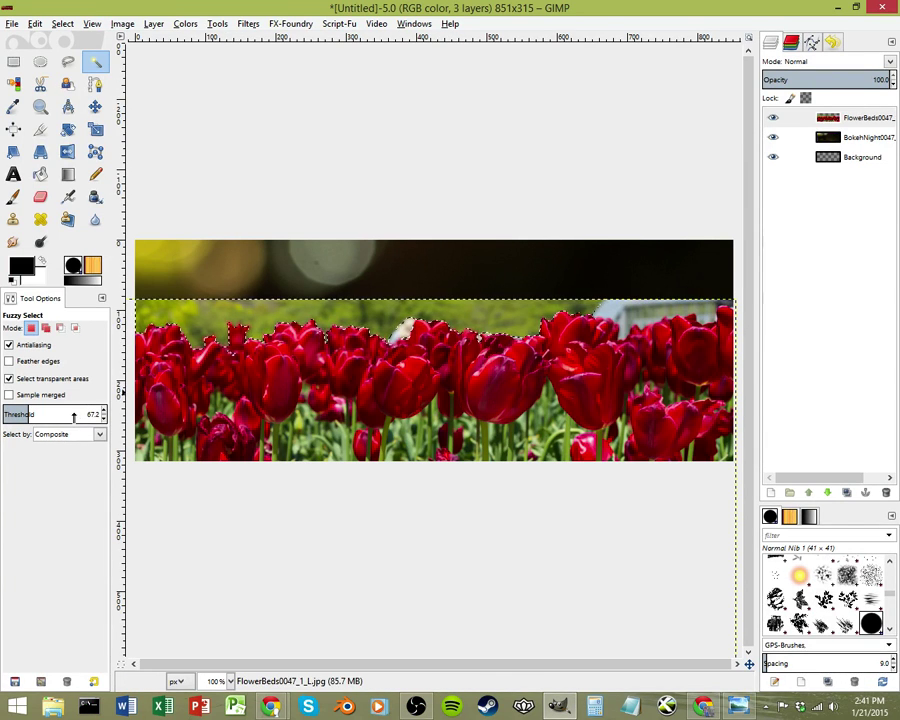
pyautogui.click(46, 364)
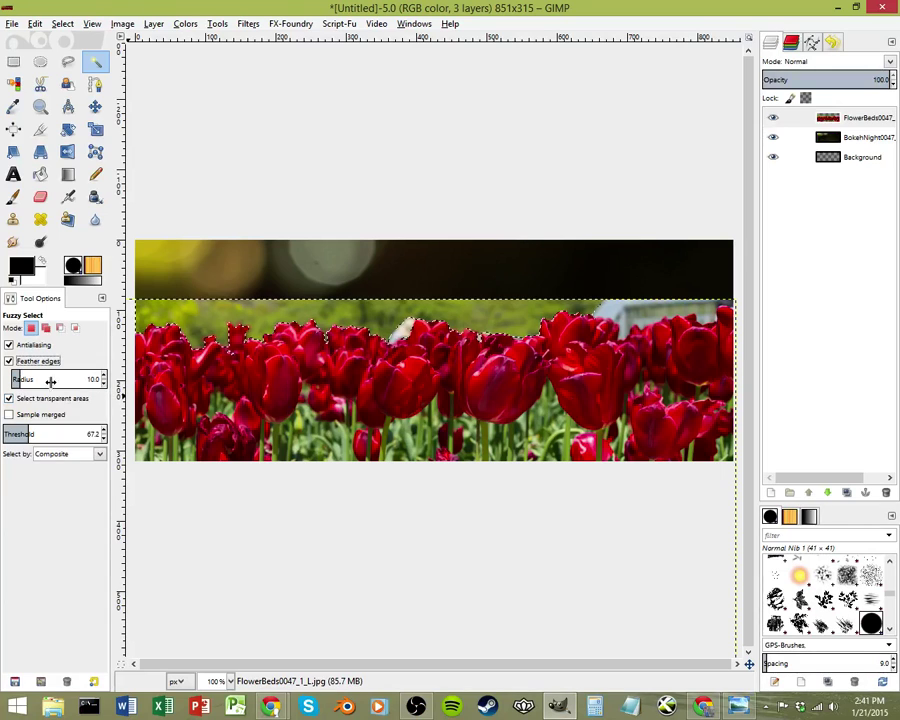
pyautogui.scroll(-2, 66, 379)
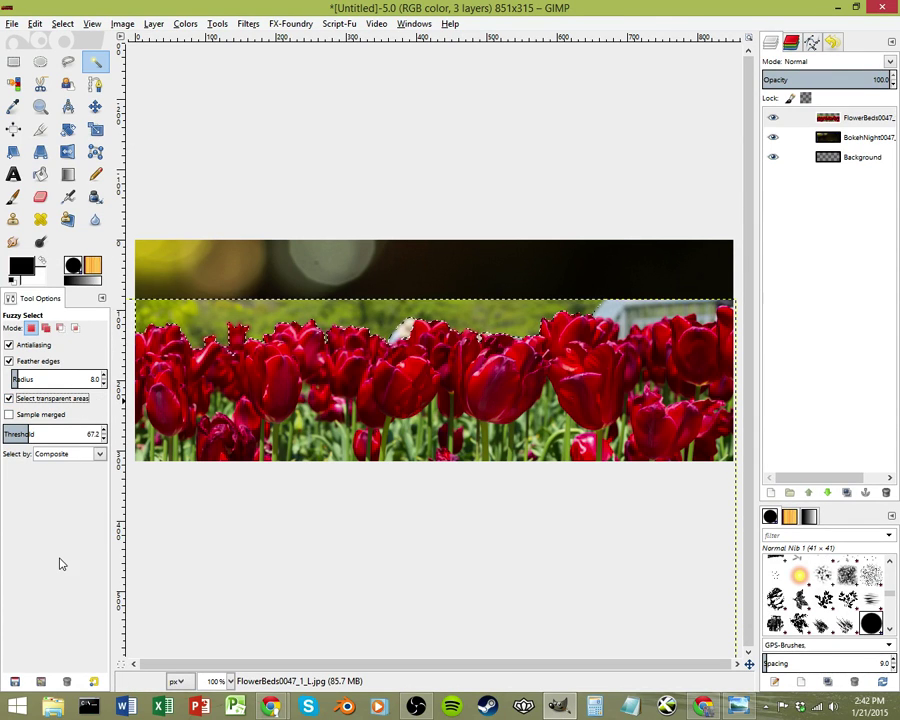
pyautogui.press('Delete')
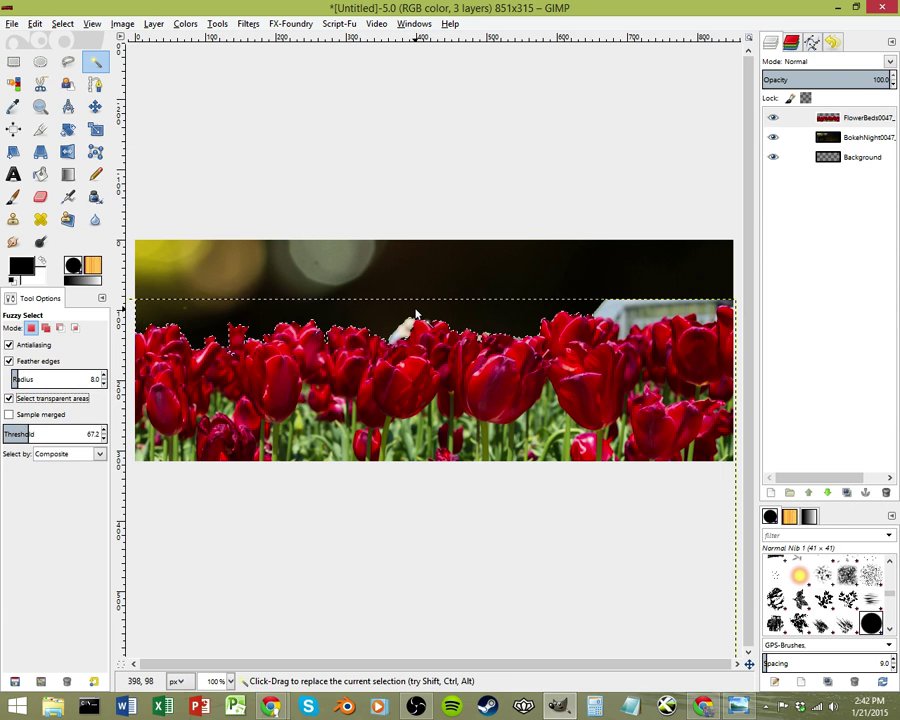
# Delete the pale patch beside the middle tulips and the light structure behind the right-hand tulips using Fuzzy Select, and clear the selection
pyautogui.moveTo(397, 341); pyautogui.dragTo(409, 370)
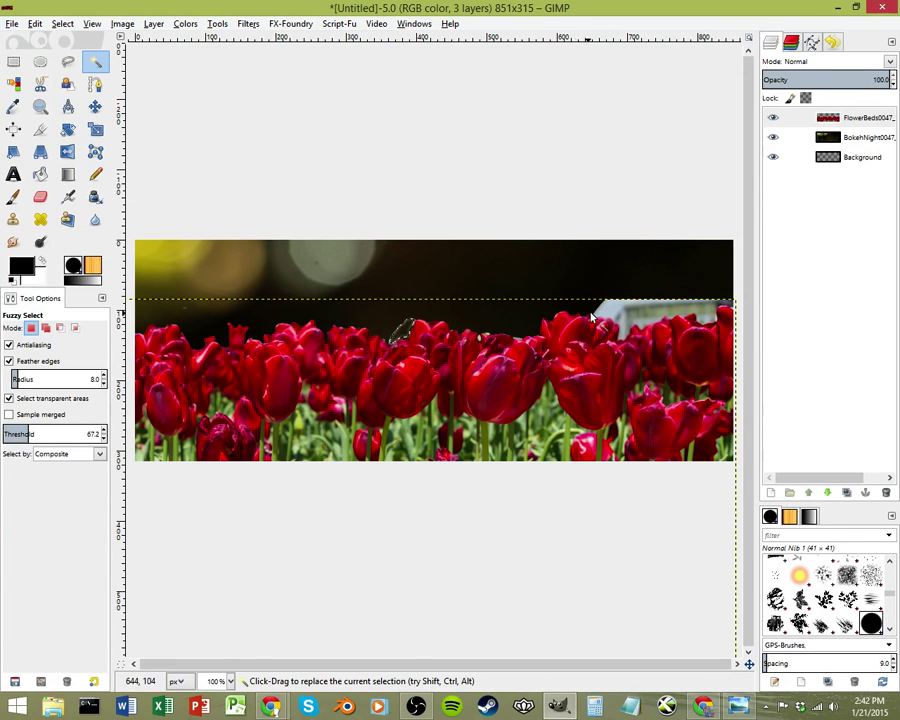
pyautogui.click(628, 315)
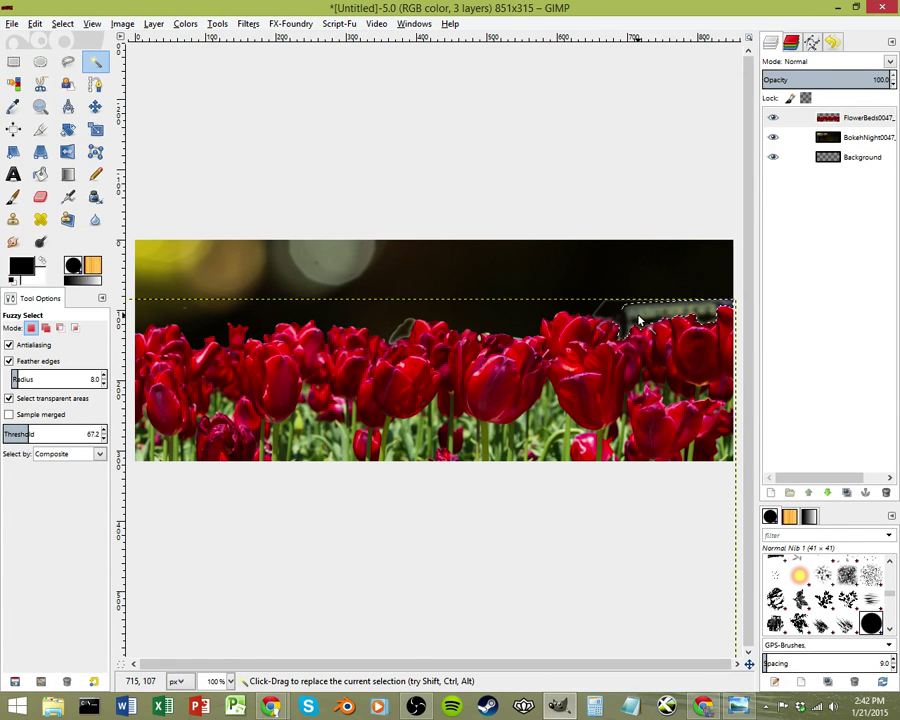
pyautogui.press('Delete')
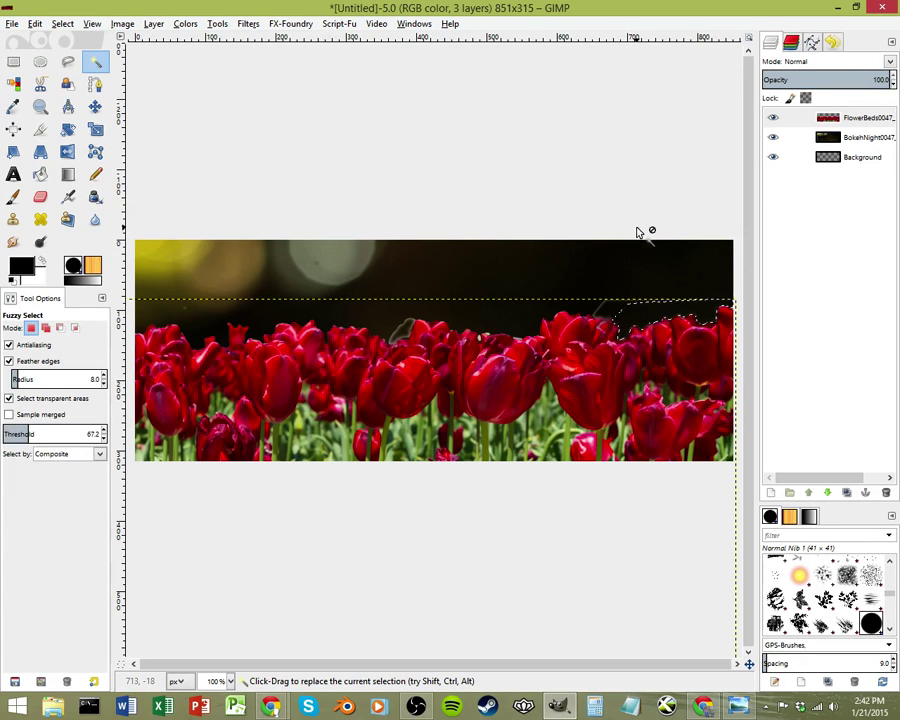
pyautogui.hotkey('ctrl', 'shift', 'a')
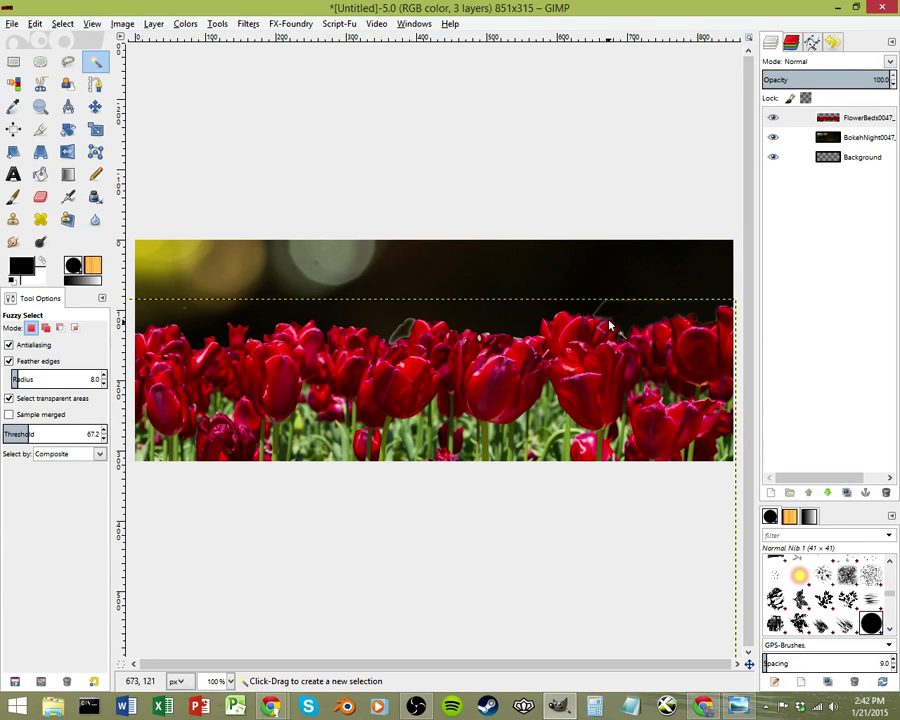
# Erase the faint halo left of the middle tulip with the Eraser at brush size 14
pyautogui.click(40, 196)
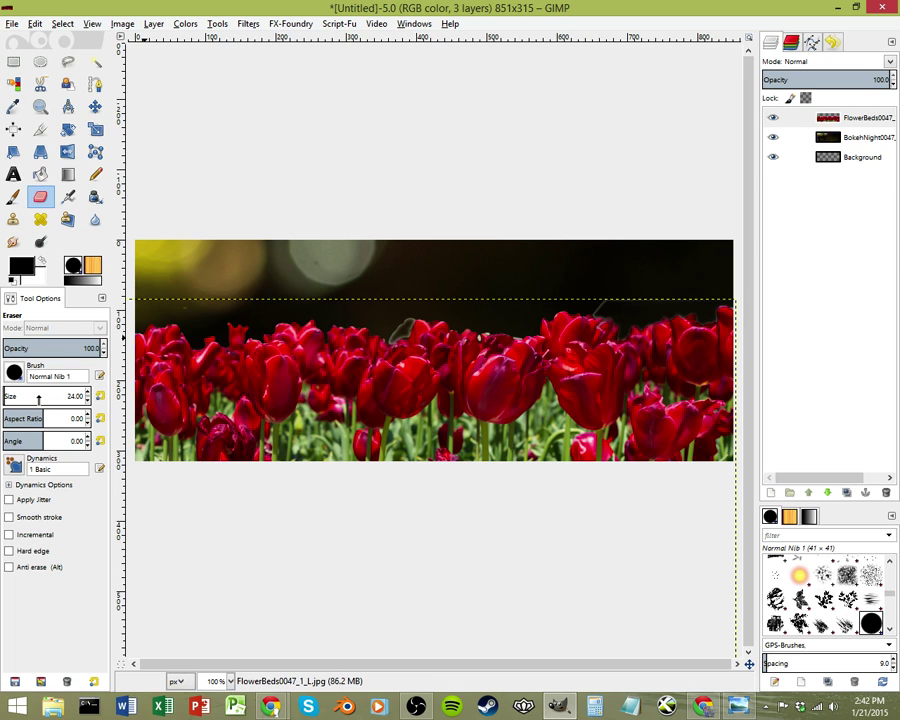
pyautogui.scroll(4, 38, 398)
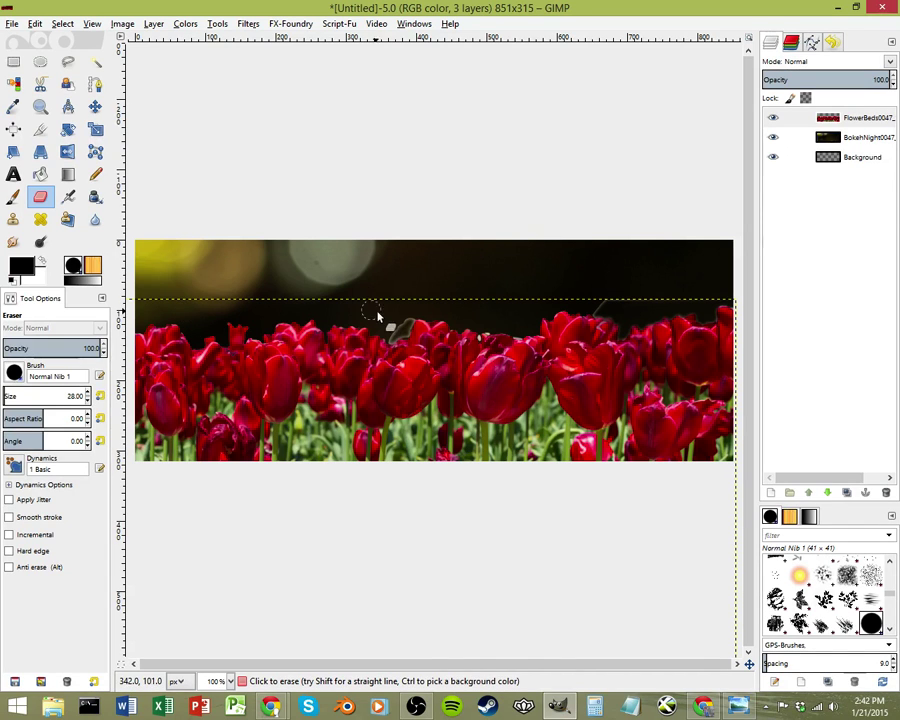
pyautogui.scroll(-4, 52, 396)
pyautogui.scroll(3, 409, 335)
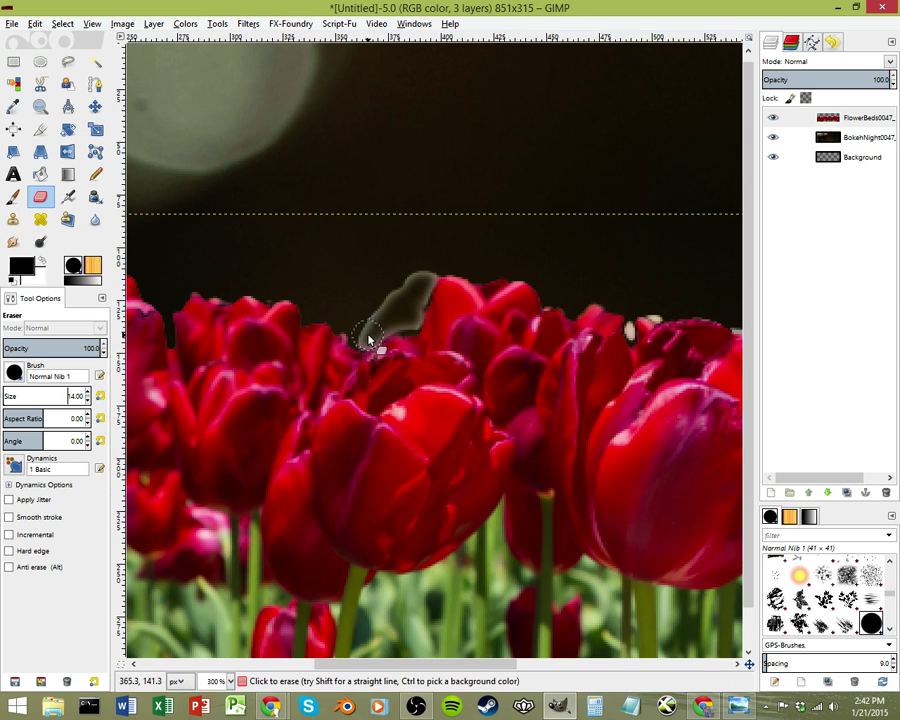
pyautogui.moveTo(386, 315); pyautogui.dragTo(405, 289)
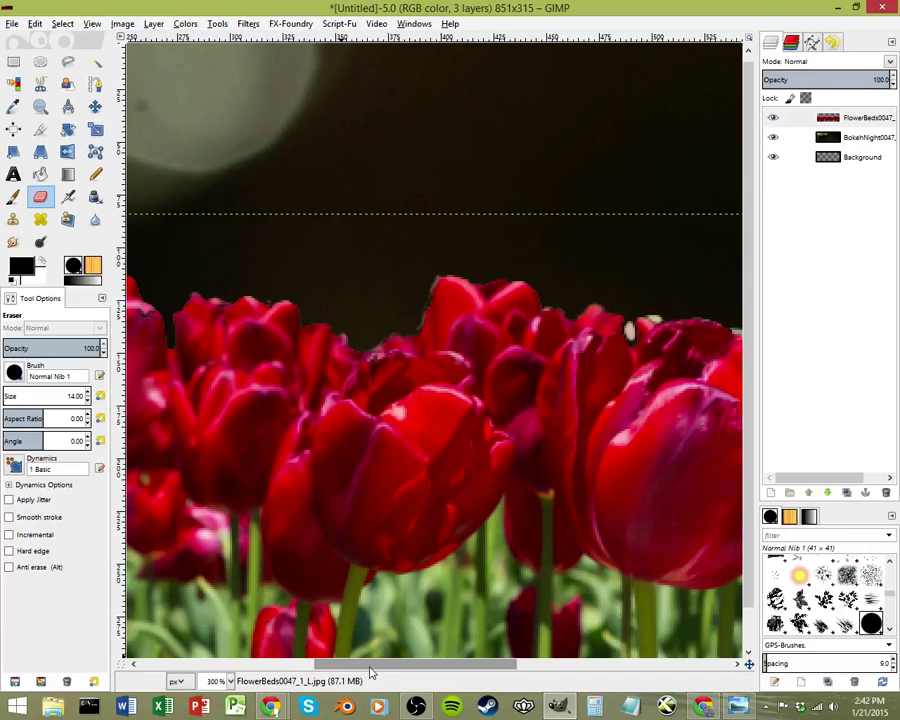
# Erase the faint outline of the removed structure above the right-hand tulips and check the rest of the cut-out edge
pyautogui.moveTo(370, 672); pyautogui.dragTo(617, 673)
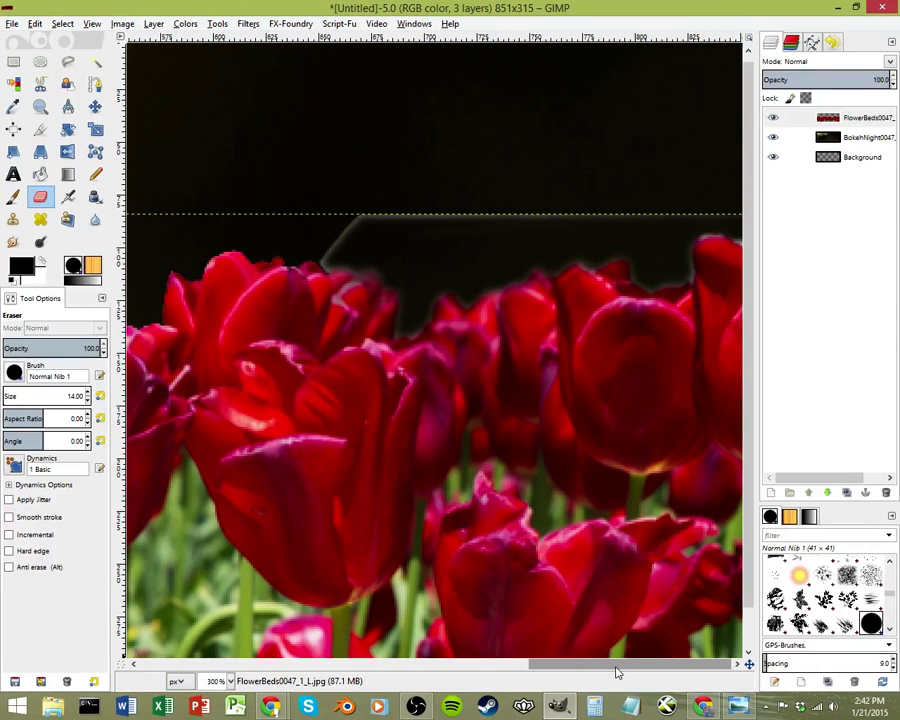
pyautogui.moveTo(361, 213); pyautogui.dragTo(748, 216)
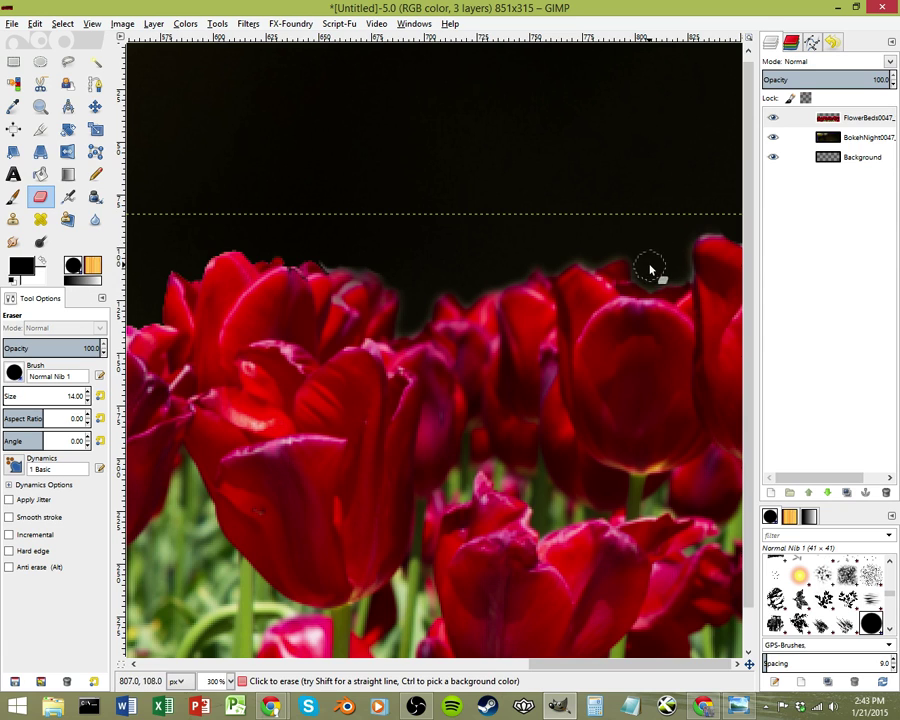
pyautogui.press('-')
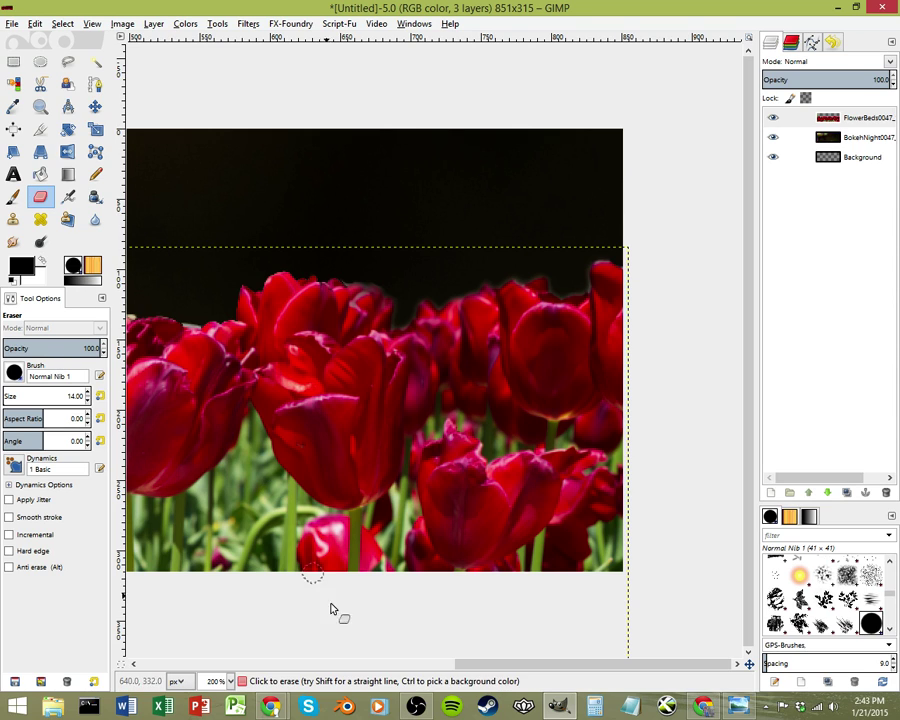
pyautogui.moveTo(465, 664); pyautogui.dragTo(84, 660)
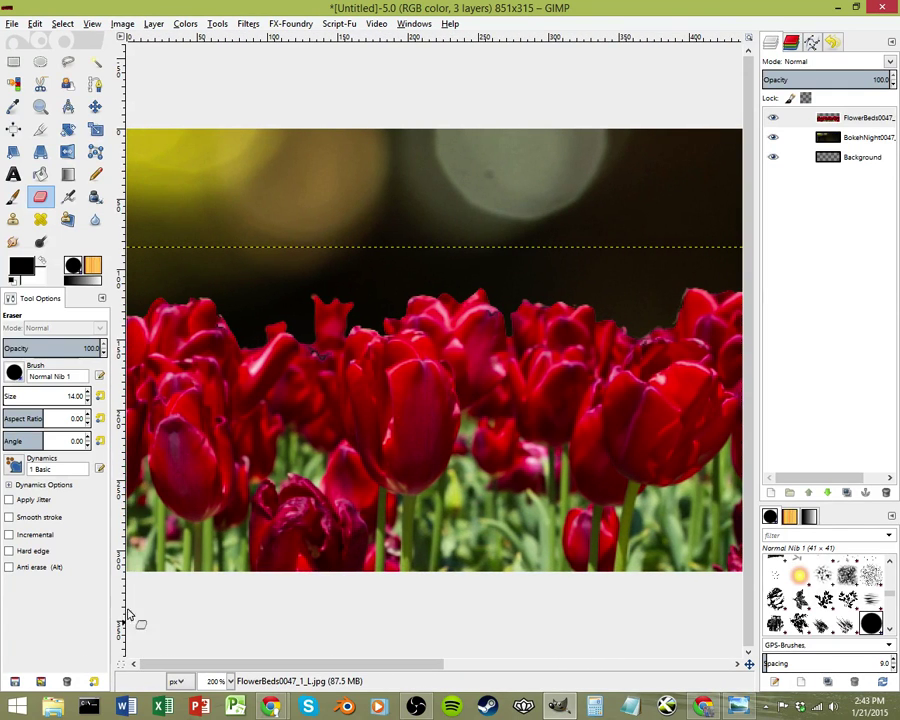
pyautogui.moveTo(313, 665); pyautogui.dragTo(504, 676)
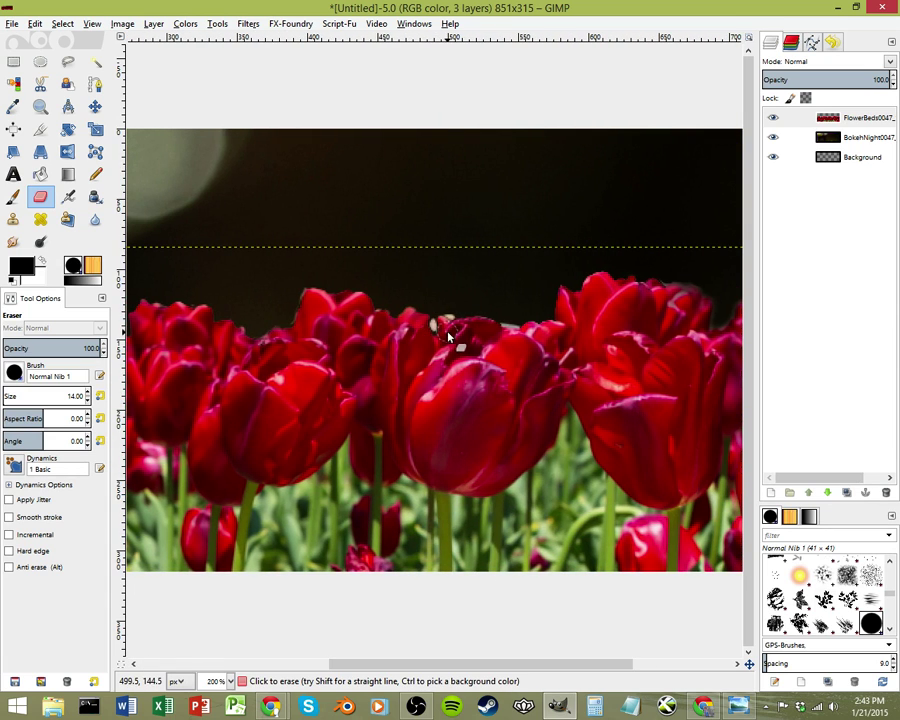
pyautogui.press('1')
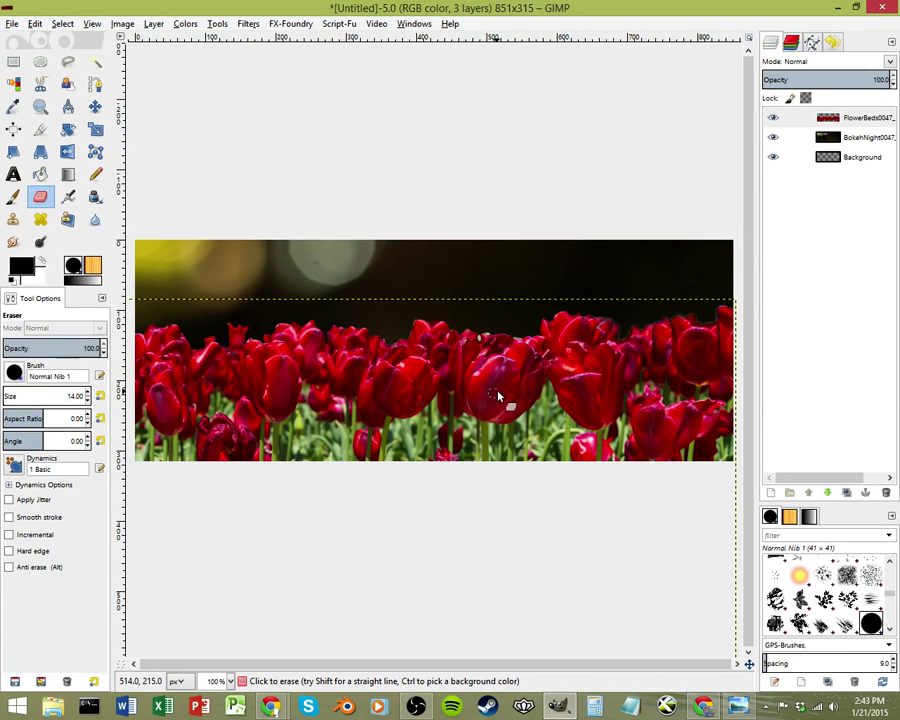
# Duplicate the cut-out tulip layer and hide the upper copy
pyautogui.click(860, 119)
pyautogui.rightClick(860, 120)
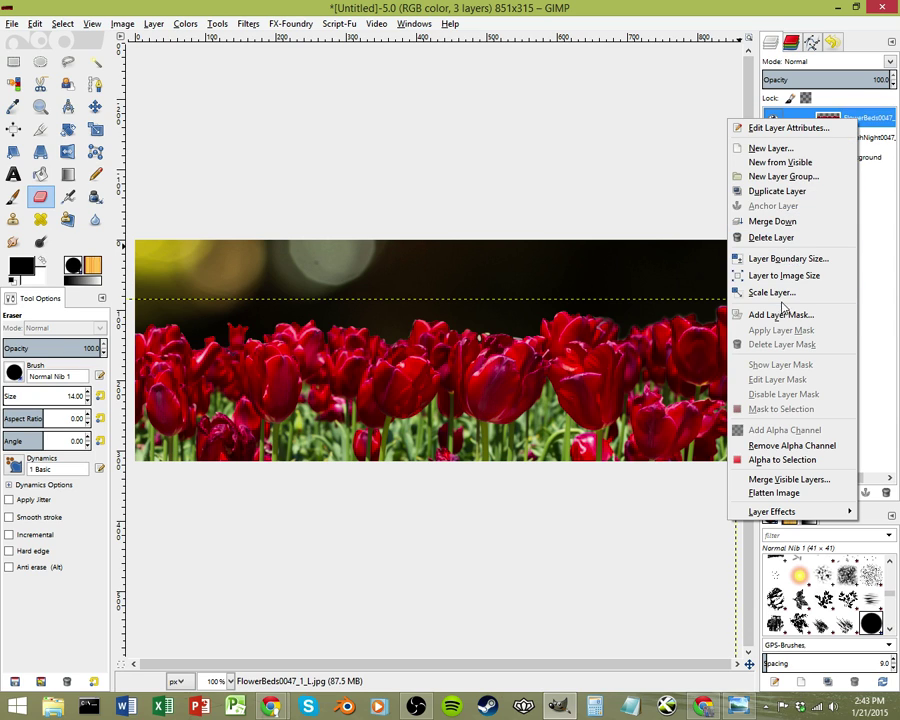
pyautogui.click(797, 197)
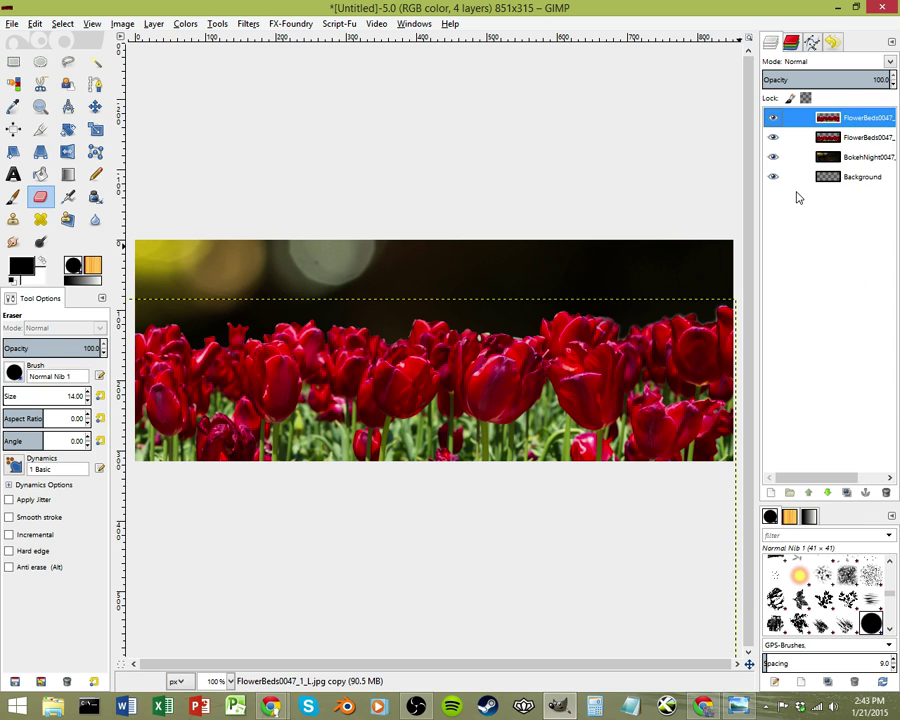
pyautogui.click(774, 134)
pyautogui.click(774, 134)
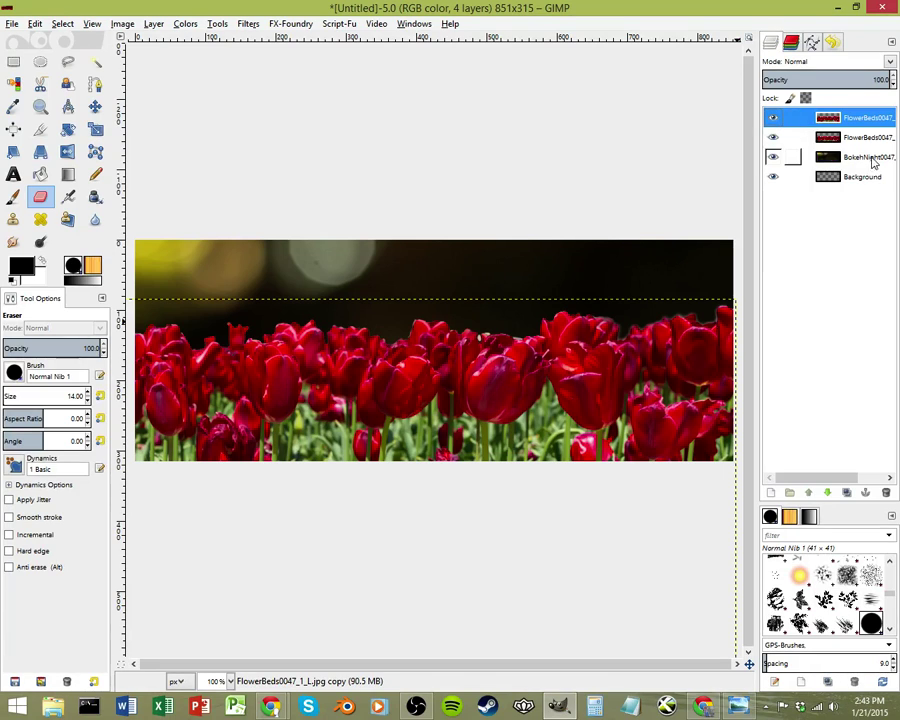
pyautogui.click(772, 117)
# Turn the lower tulip layer grayscale with Hue-Saturation by setting the master saturation to -100
pyautogui.click(855, 140)
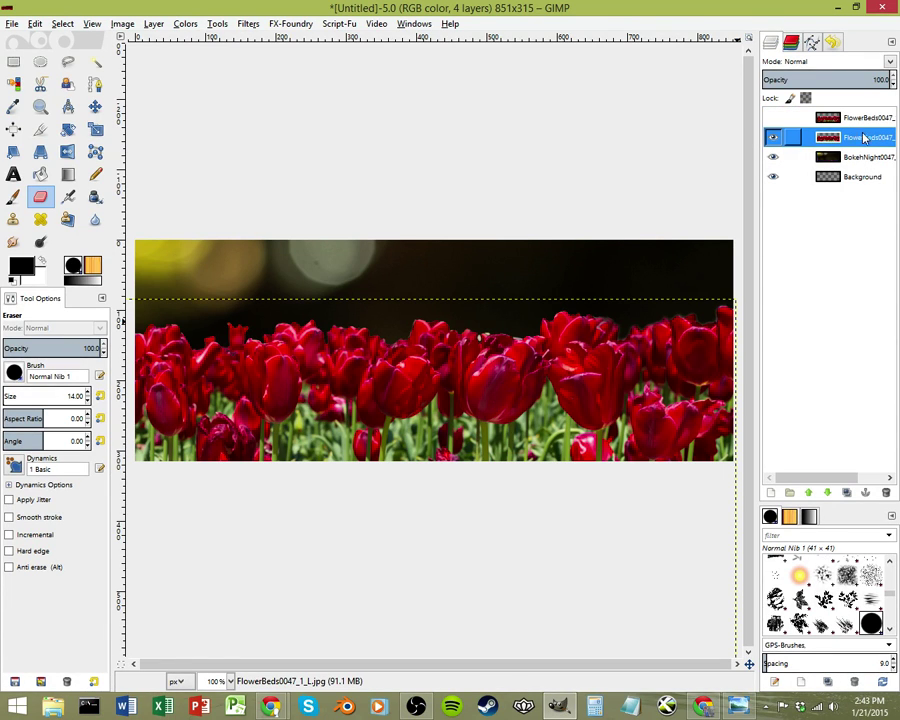
pyautogui.click(185, 24)
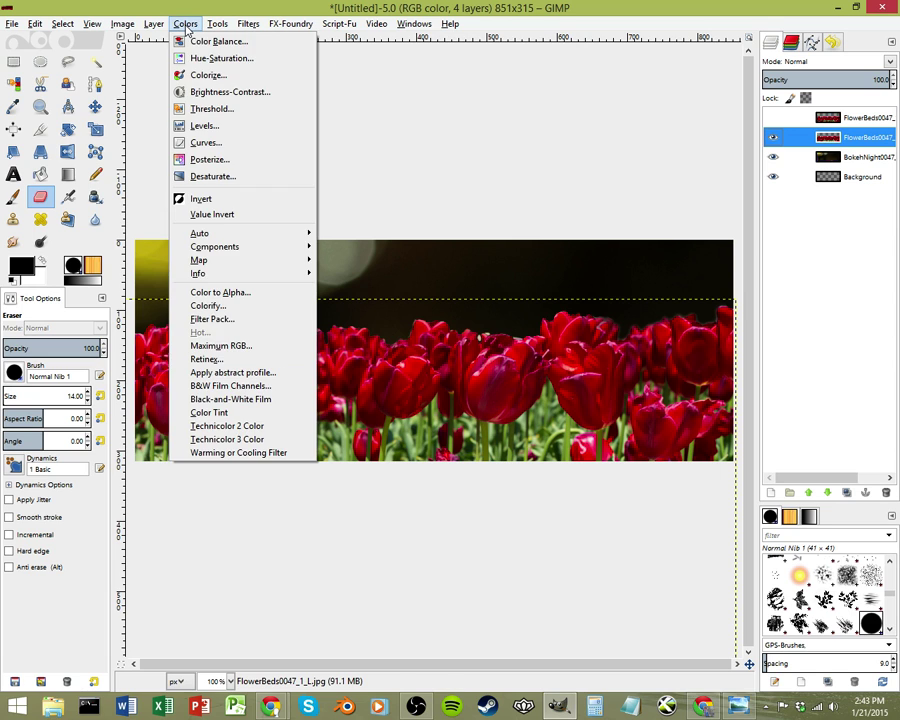
pyautogui.click(205, 58)
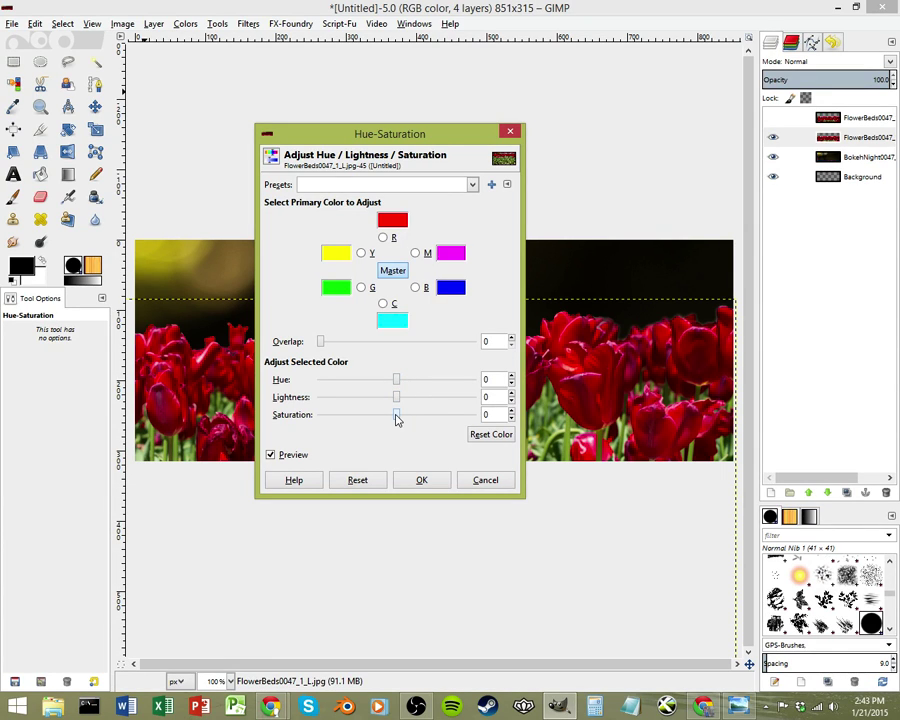
pyautogui.moveTo(397, 419); pyautogui.dragTo(477, 426)
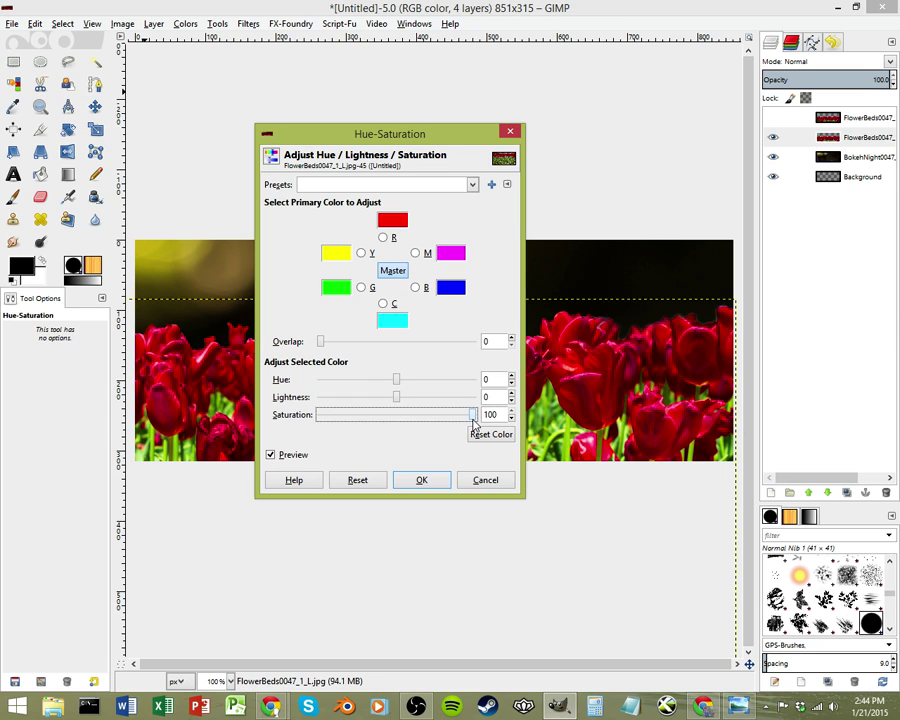
pyautogui.moveTo(476, 421); pyautogui.dragTo(325, 425)
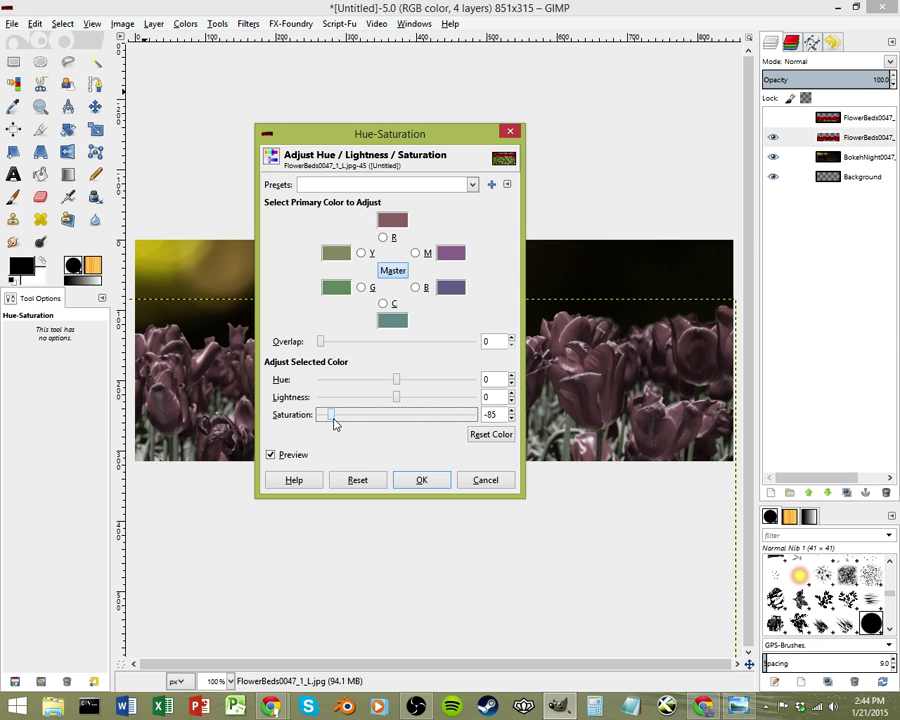
pyautogui.moveTo(336, 424); pyautogui.dragTo(318, 425)
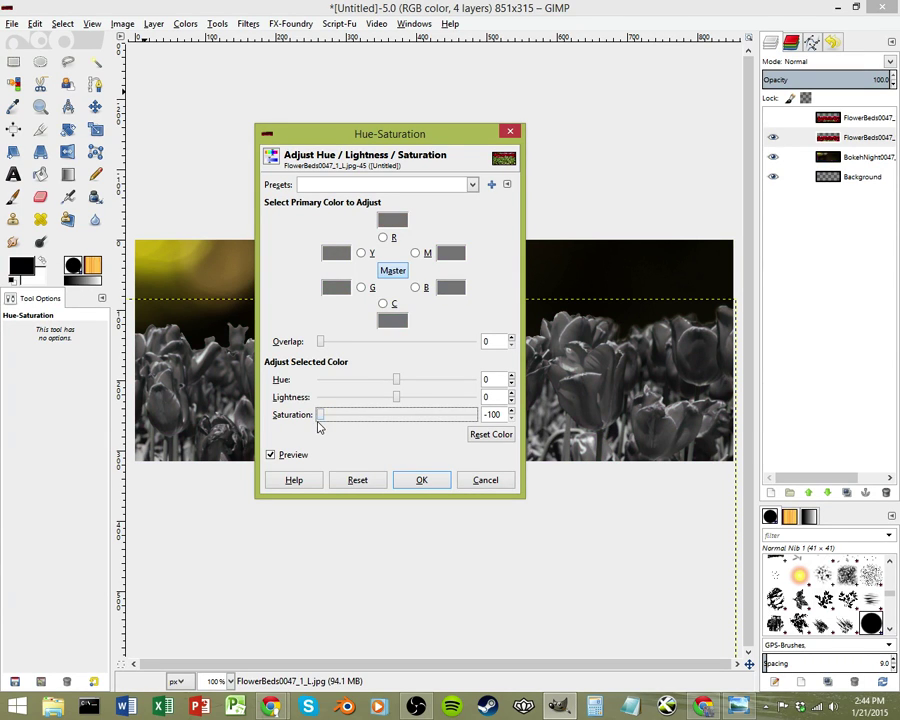
pyautogui.click(433, 483)
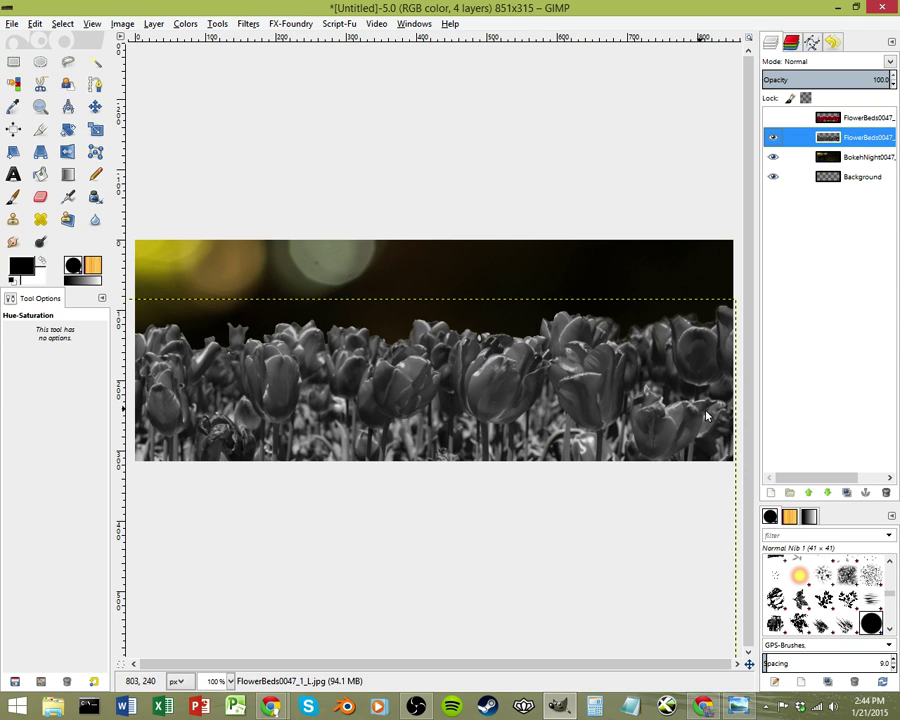
# Toggle the upper red tulip layer's visibility to compare it with the grayscale copy, leaving it shown
pyautogui.click(773, 118)
pyautogui.click(773, 118)
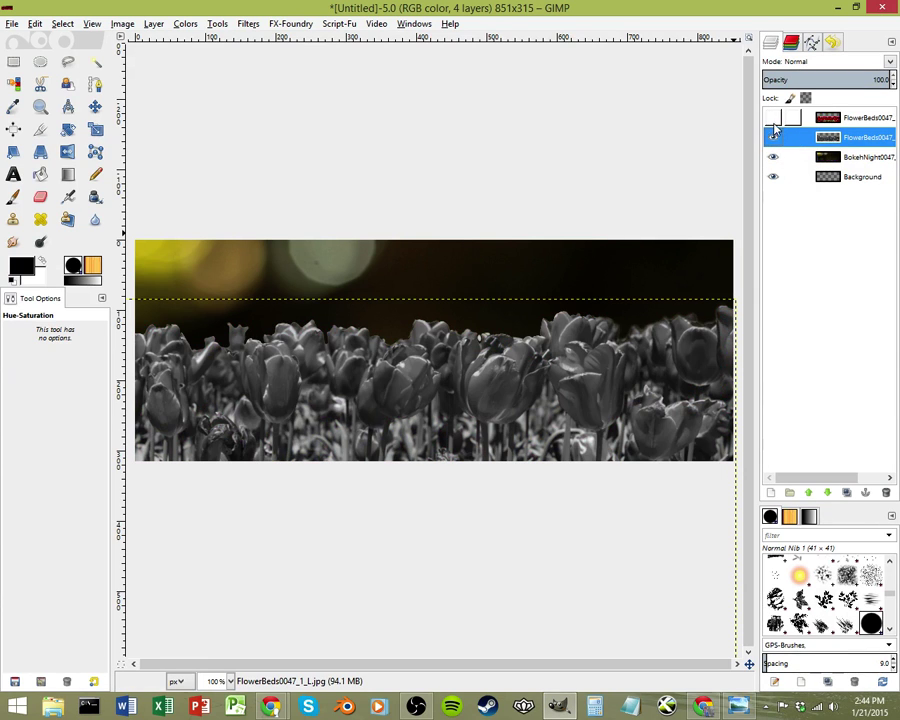
pyautogui.click(773, 118)
pyautogui.click(773, 118)
pyautogui.click(773, 118)
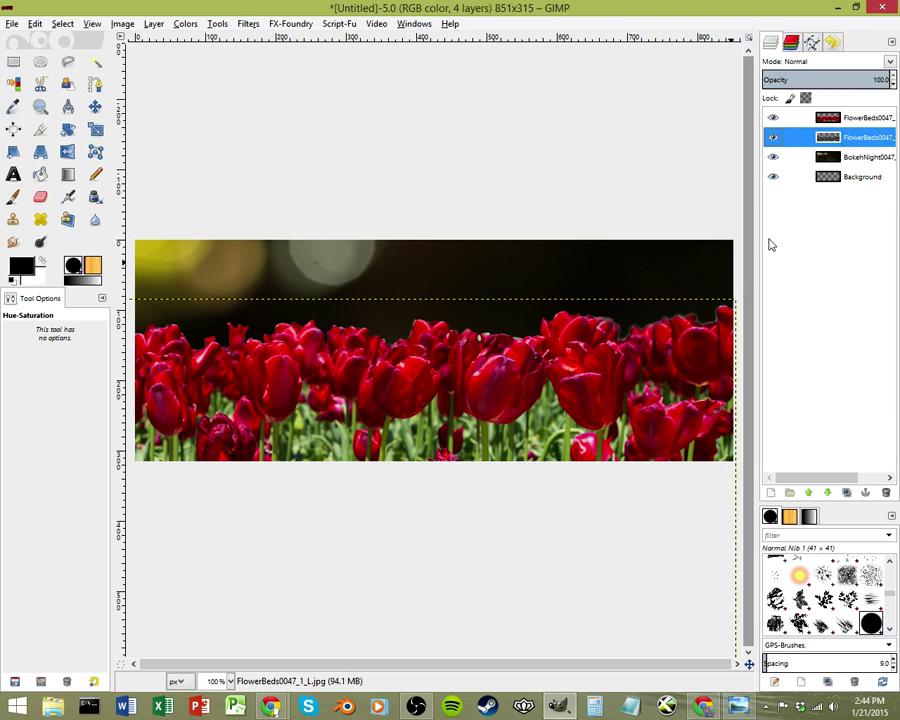
# Add a black (full transparency) layer mask to the upper red tulip layer
pyautogui.click(833, 120)
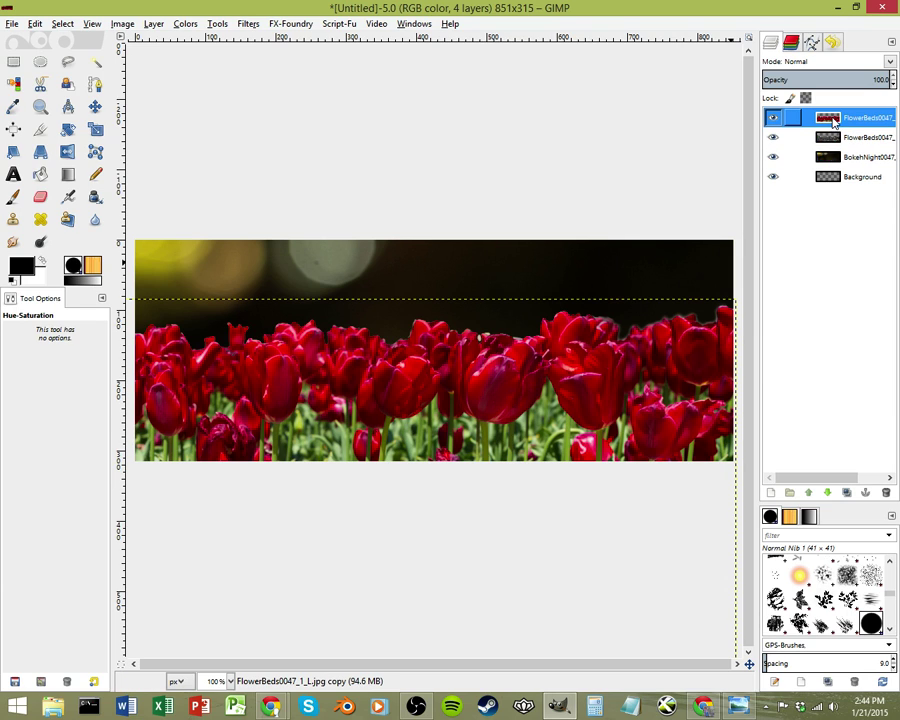
pyautogui.rightClick(830, 122)
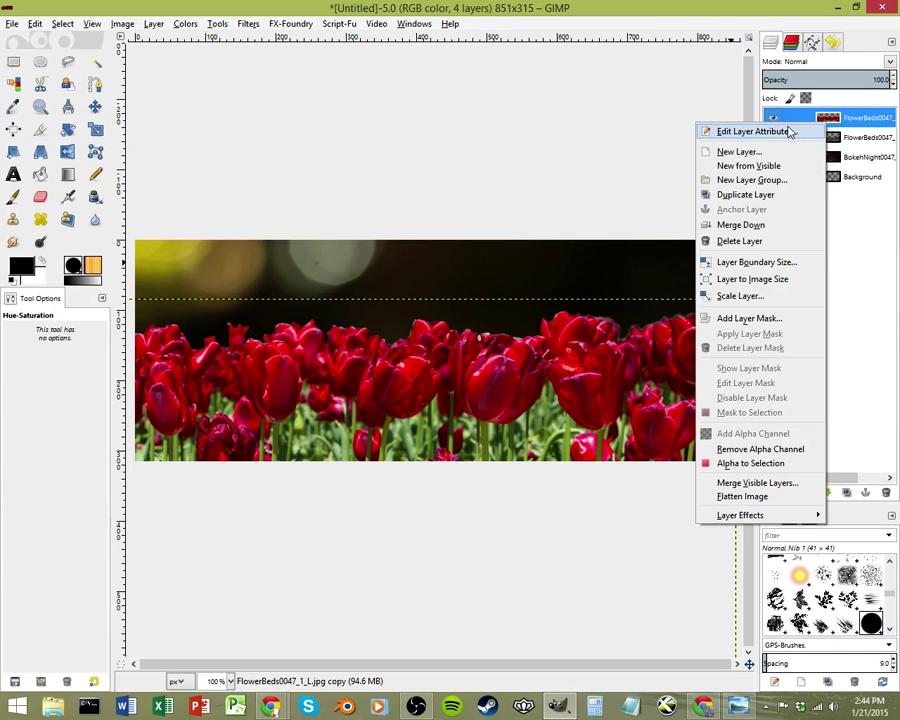
pyautogui.click(750, 319)
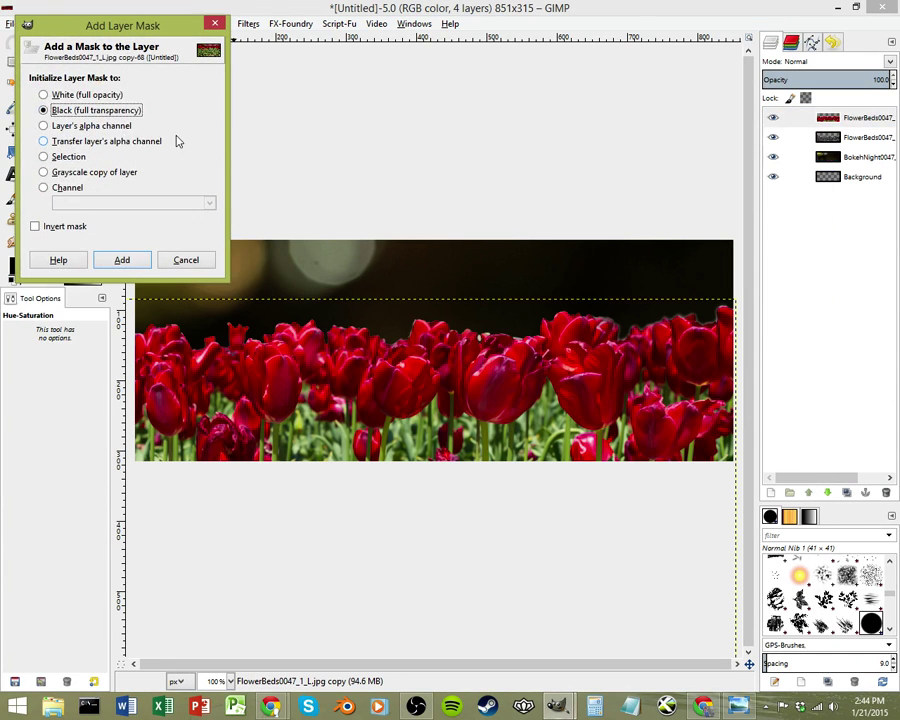
pyautogui.click(122, 260)
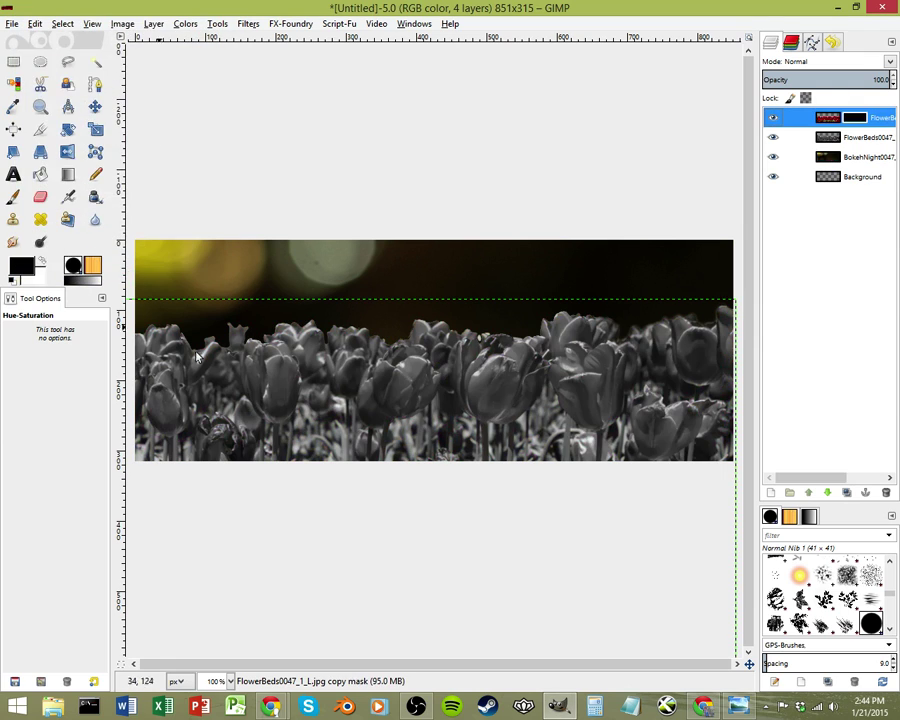
# Display the red layer's mask on the canvas and get the Paintbrush ready with white as the foreground color
pyautogui.rightClick(862, 122)
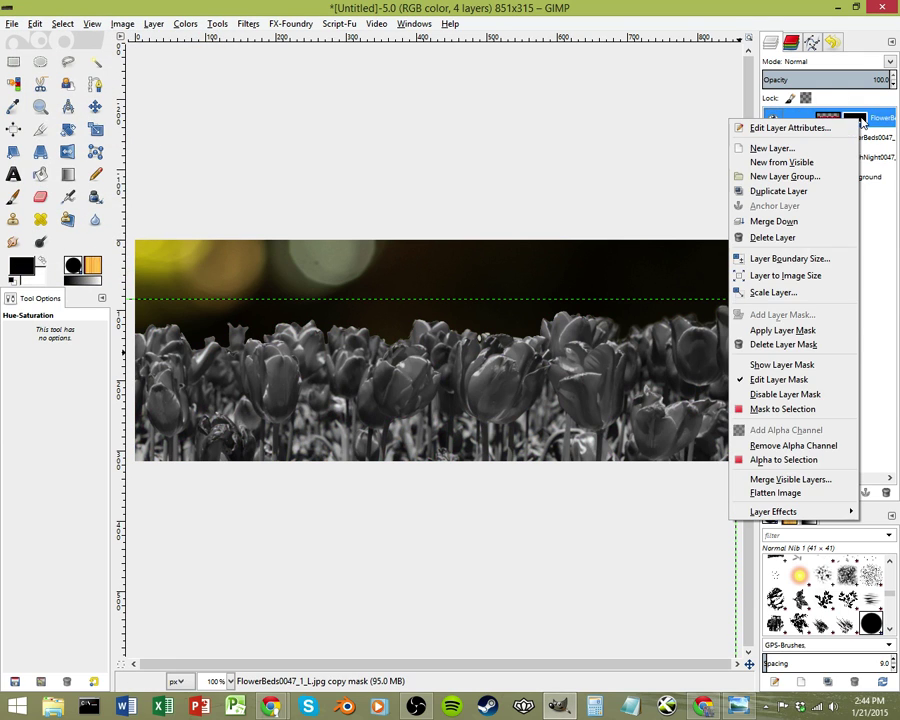
pyautogui.click(781, 364)
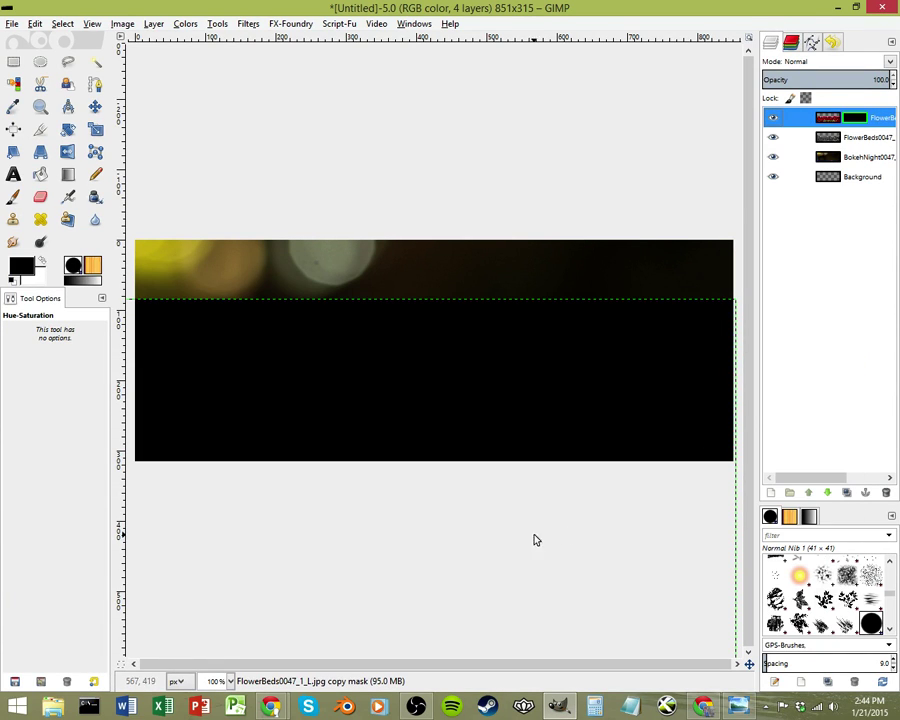
pyautogui.click(40, 197)
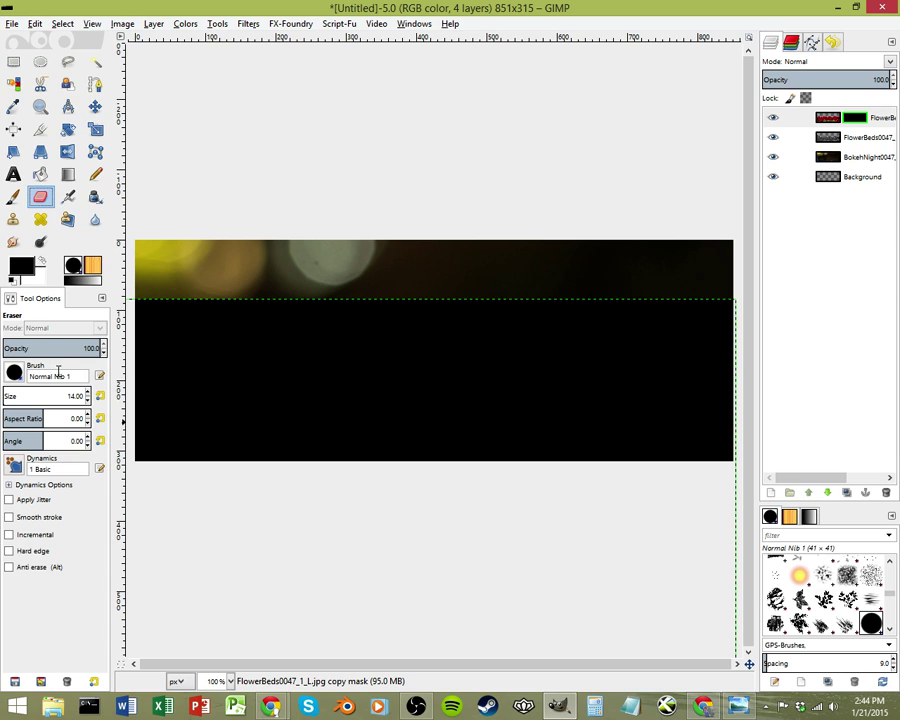
pyautogui.click(15, 197)
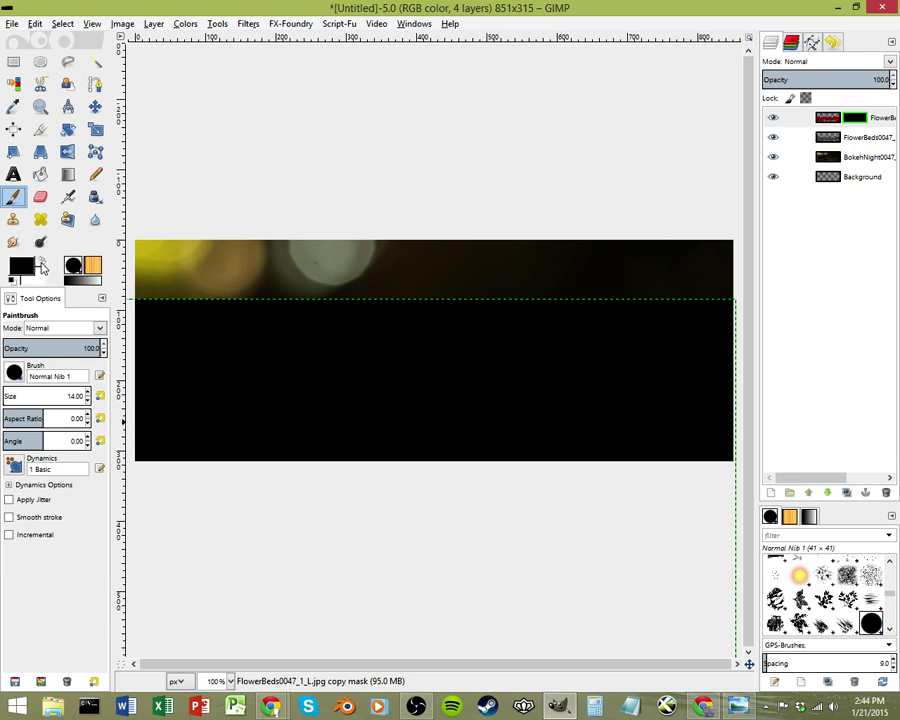
pyautogui.click(42, 262)
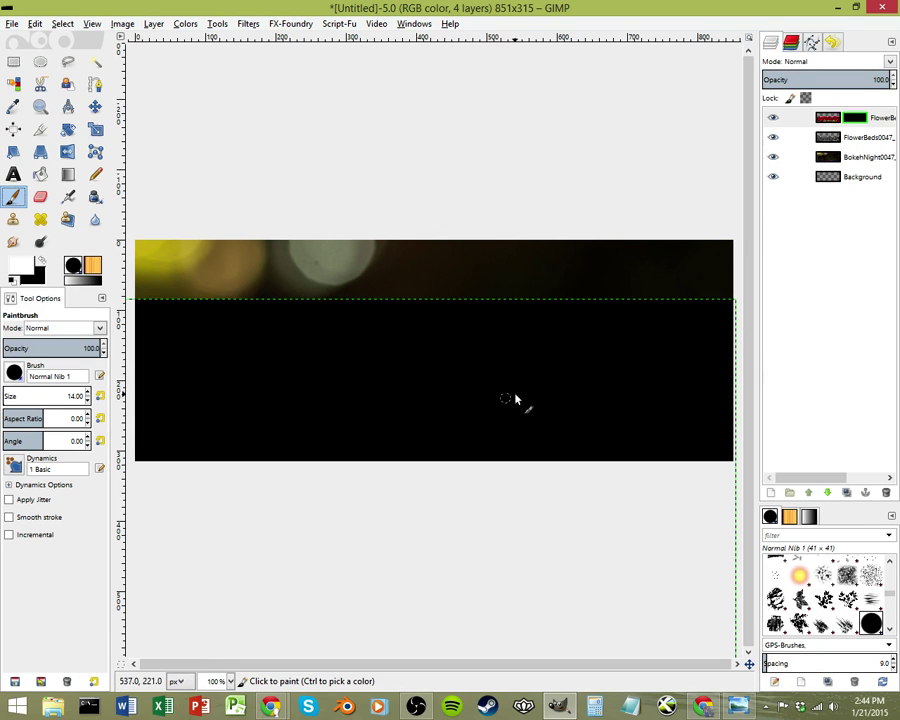
# Paint a wavy white test stroke across the mask and stop displaying the mask on the canvas
pyautogui.moveTo(663, 405)
pyautogui.mouseDown()
pyautogui.moveTo(609, 335)
pyautogui.moveTo(447, 314)
pyautogui.moveTo(314, 328)
pyautogui.moveTo(187, 362)
pyautogui.moveTo(178, 347)
pyautogui.mouseUp()
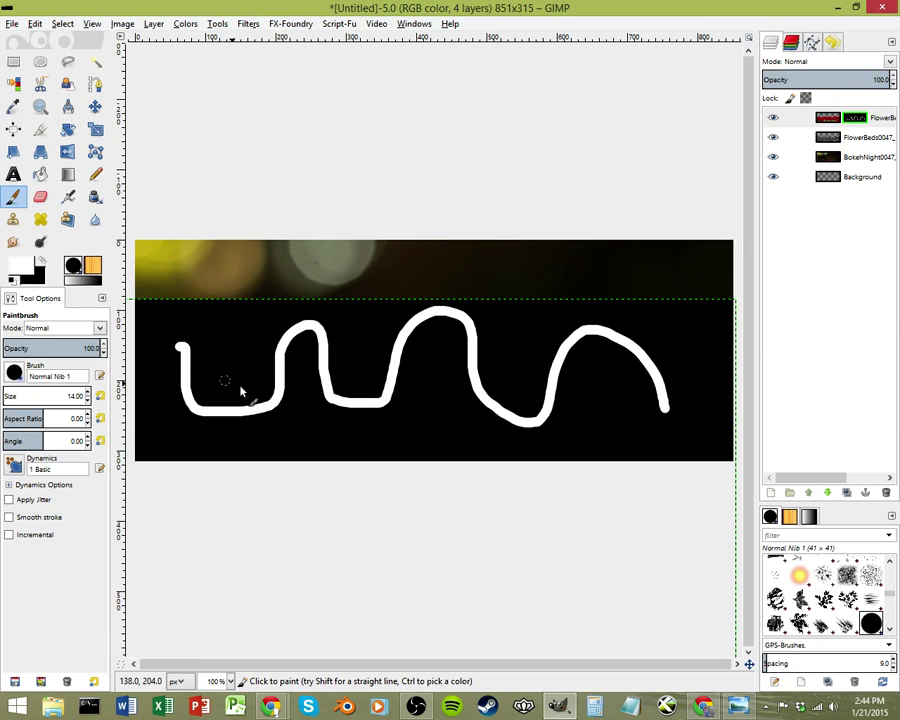
pyautogui.rightClick(826, 121)
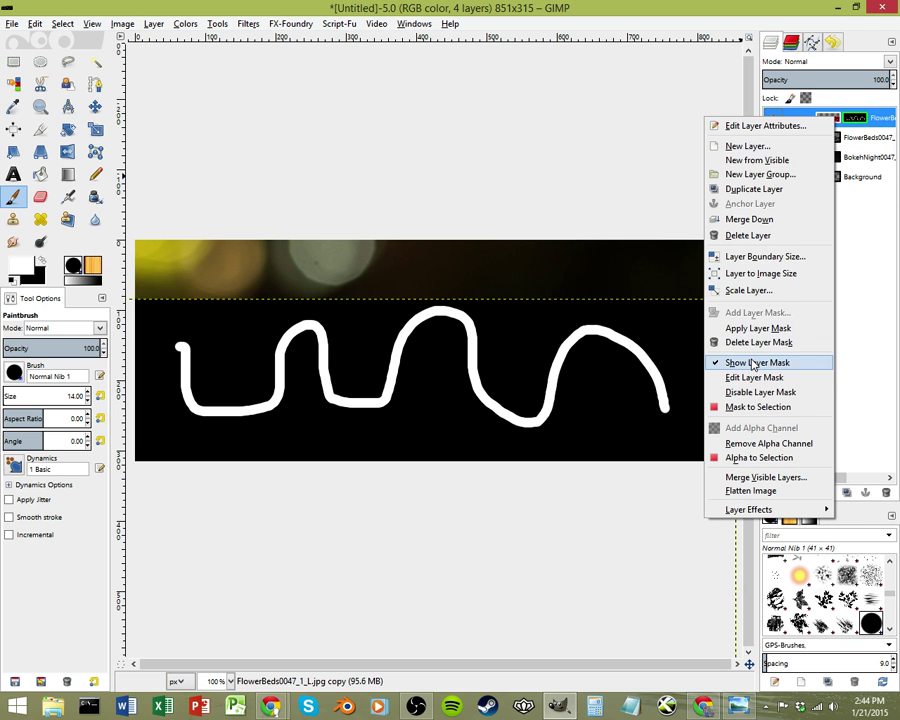
pyautogui.click(752, 378)
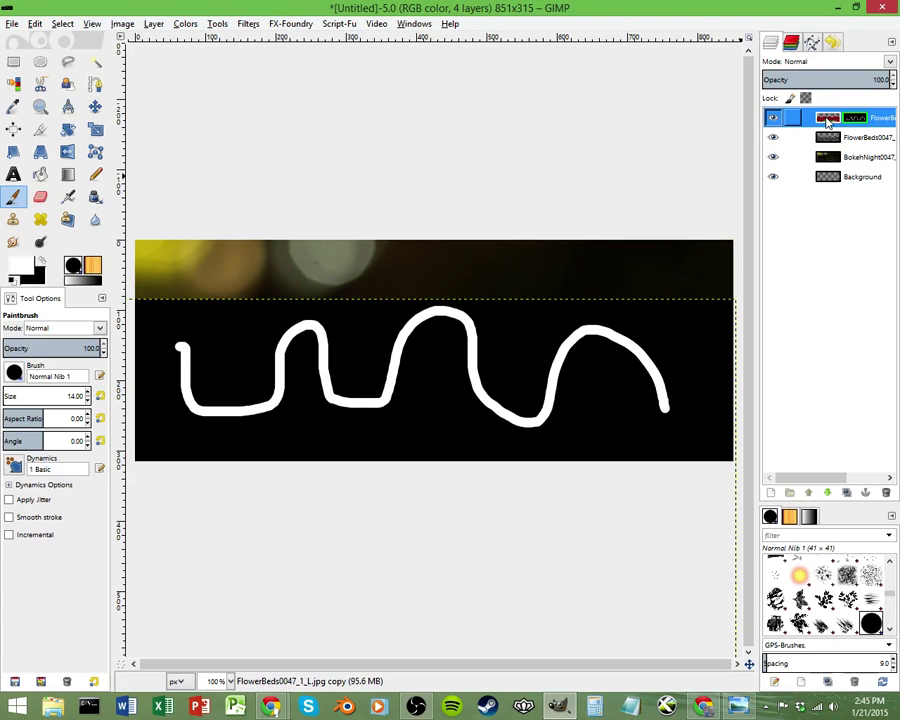
pyautogui.rightClick(855, 121)
pyautogui.click(774, 363)
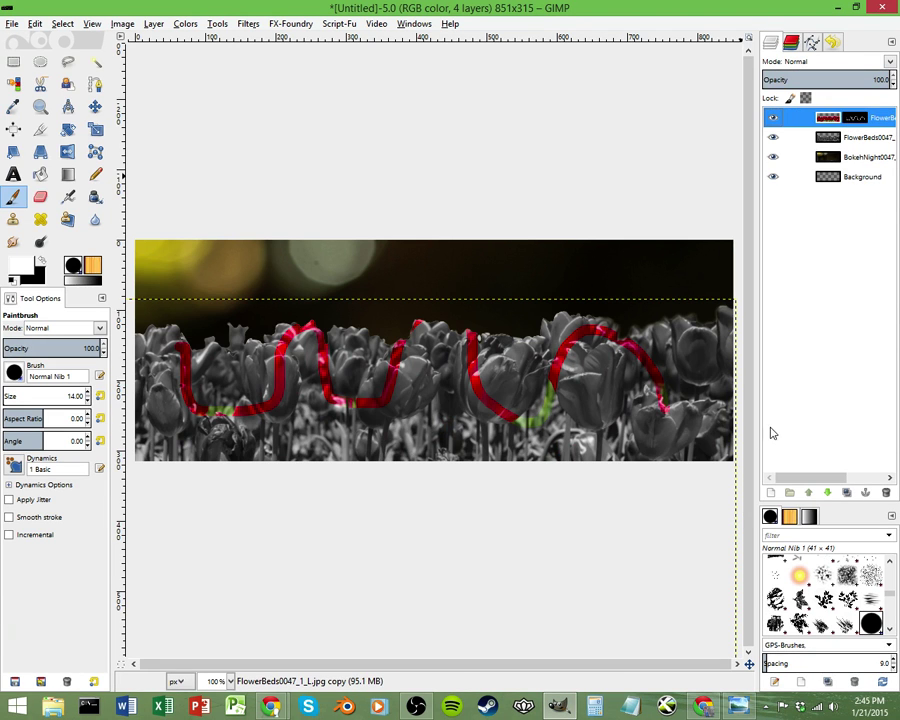
# Switch the masked red layer off and on to compare the revealed stroke with the grayscale tulips
pyautogui.click(855, 117)
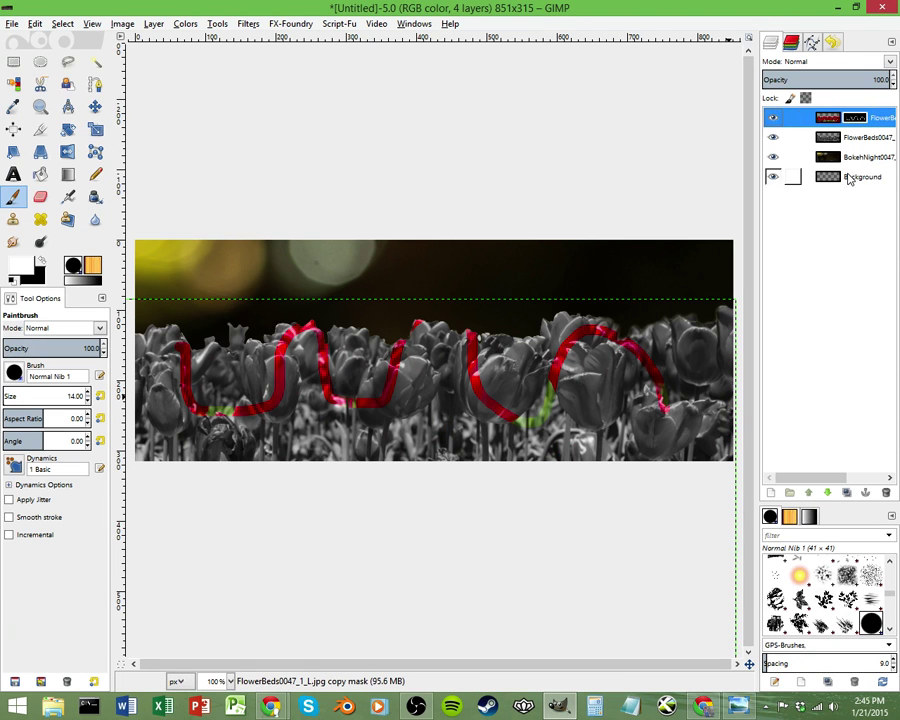
pyautogui.click(773, 118)
pyautogui.click(773, 118)
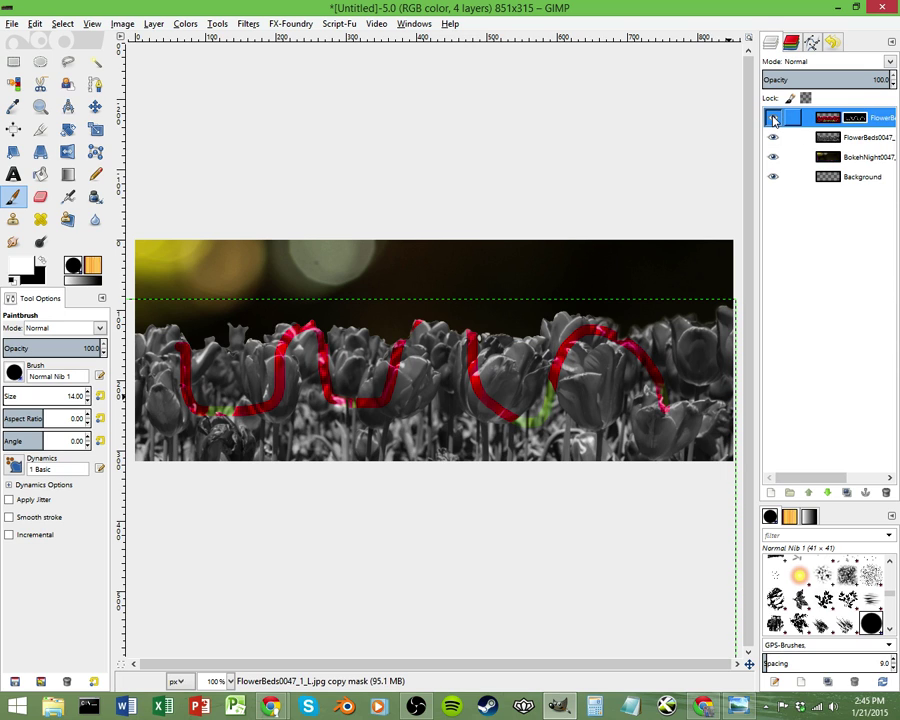
pyautogui.click(773, 119)
pyautogui.click(773, 119)
# Make the red layer's mask active again and scribble white over the tulips as a test
pyautogui.click(827, 140)
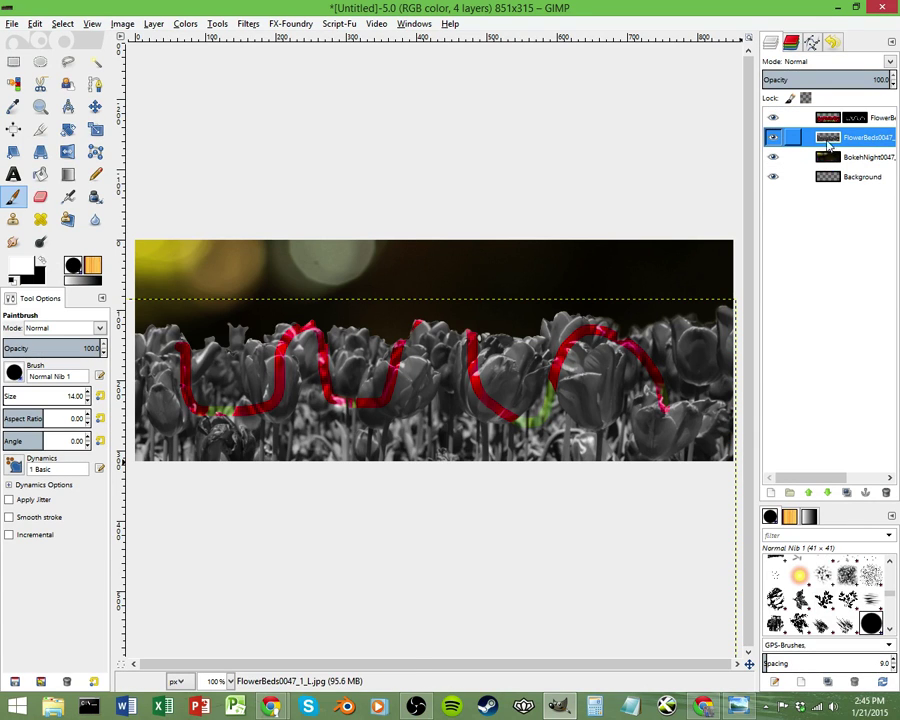
pyautogui.click(833, 122)
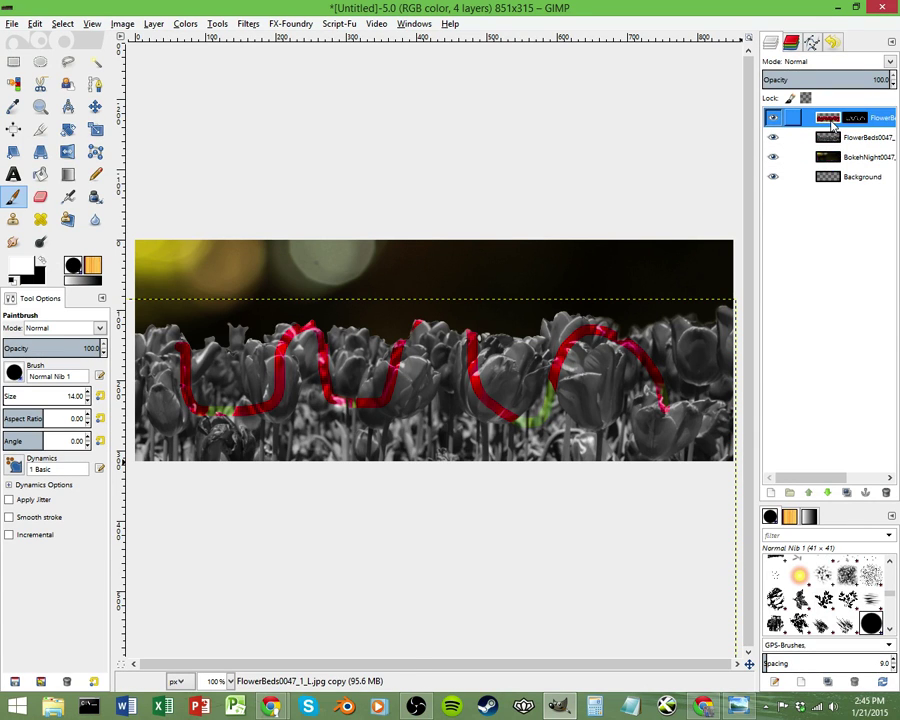
pyautogui.click(852, 138)
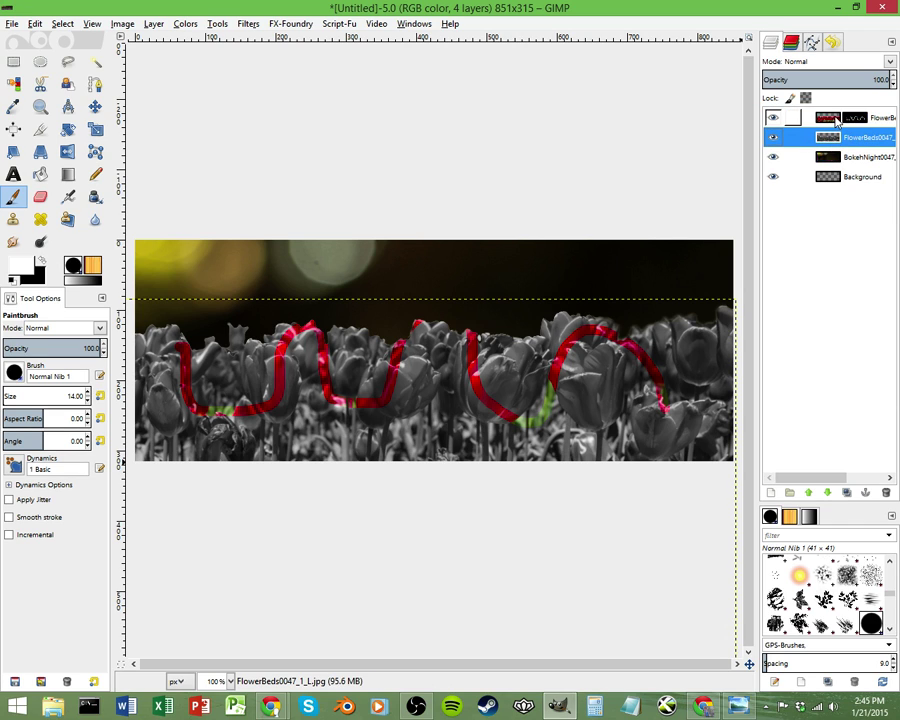
pyautogui.click(850, 119)
pyautogui.click(858, 119)
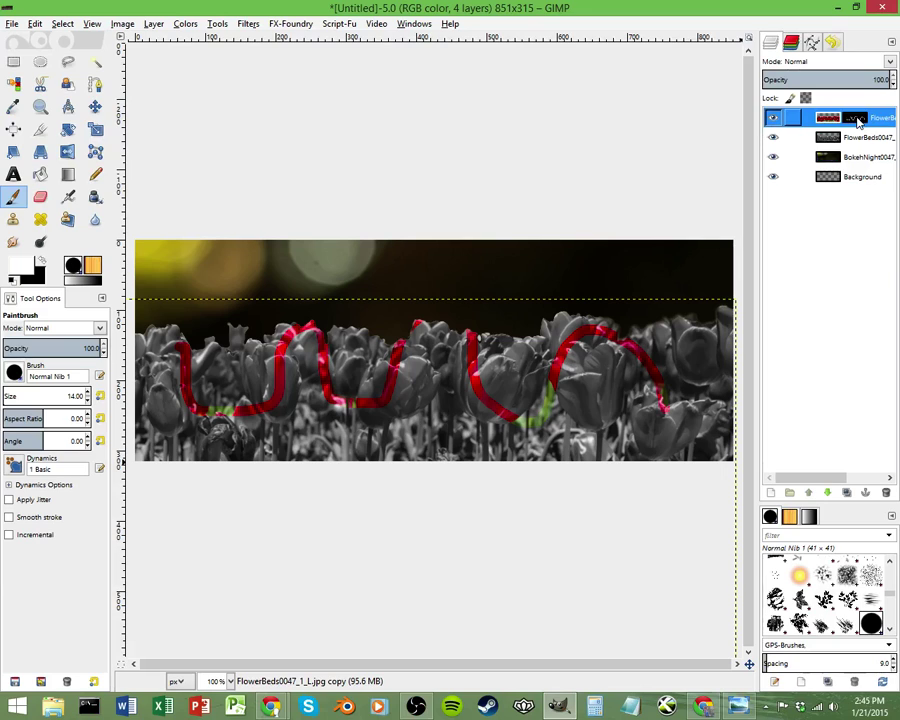
pyautogui.click(866, 121)
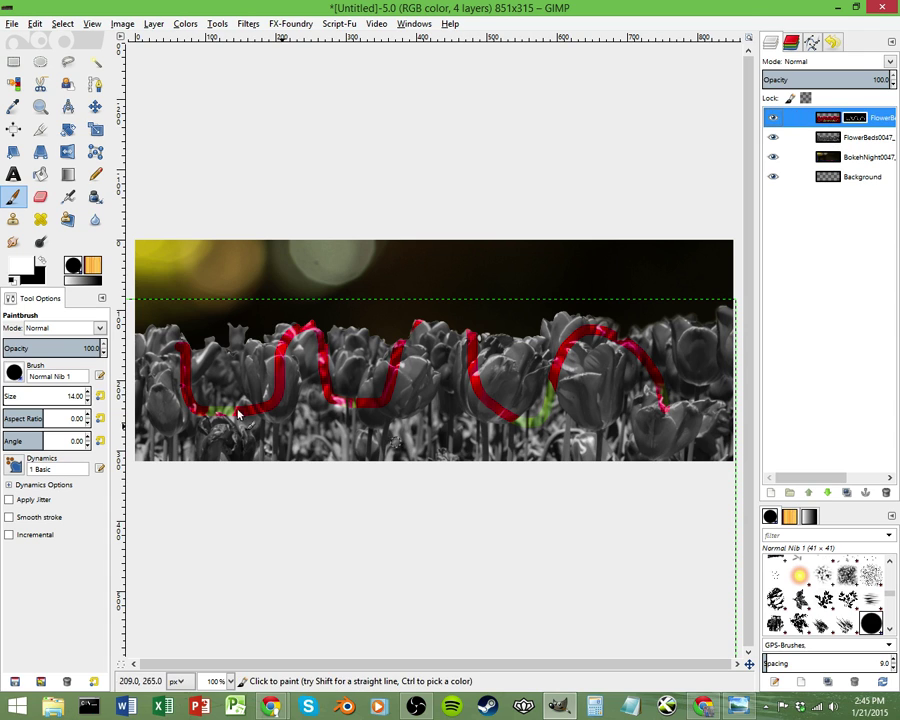
pyautogui.moveTo(419, 387)
pyautogui.mouseDown()
pyautogui.moveTo(443, 435)
pyautogui.moveTo(555, 395)
pyautogui.moveTo(626, 351)
pyautogui.moveTo(563, 325)
pyautogui.moveTo(400, 397)
pyautogui.moveTo(350, 394)
pyautogui.moveTo(314, 365)
pyautogui.moveTo(276, 440)
pyautogui.mouseUp()
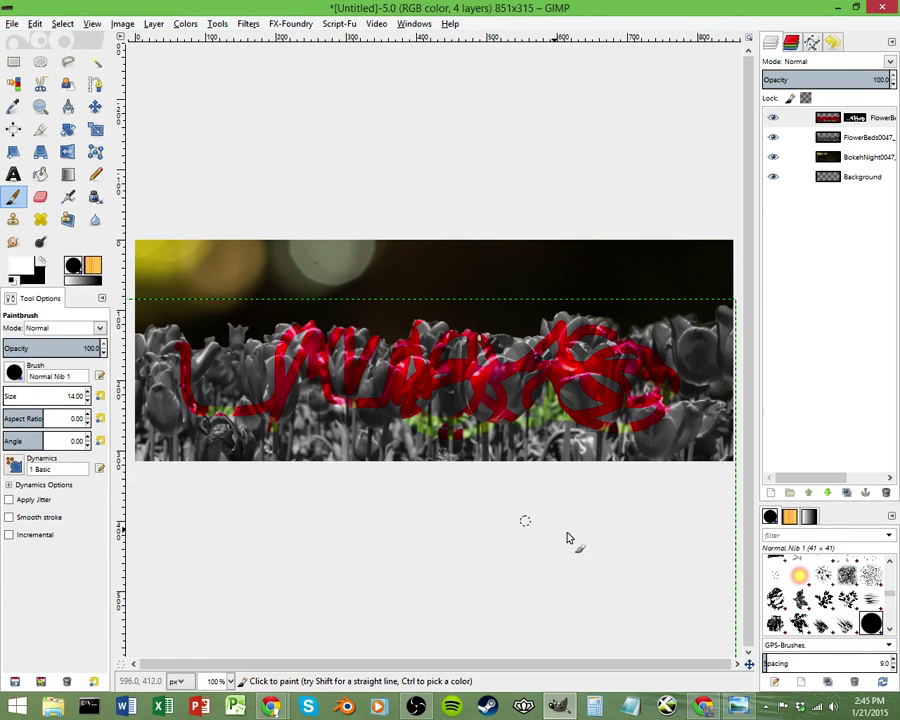
# Undo the test strokes so the layer mask is entirely black again
pyautogui.hotkey('ctrl', 'z')
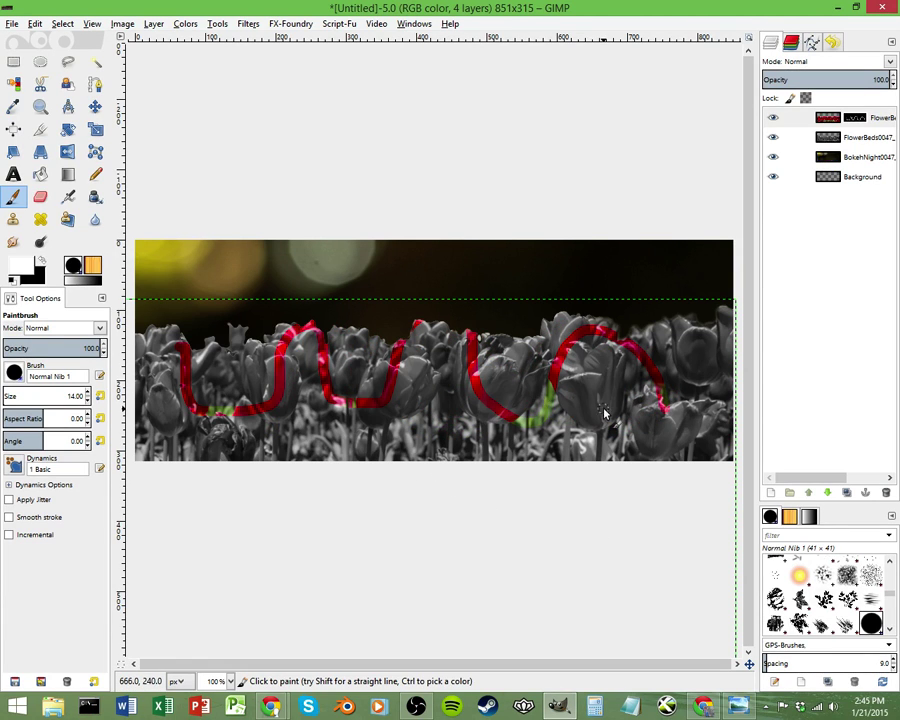
pyautogui.hotkey('ctrl', 'z')
pyautogui.hotkey('ctrl', 'z')
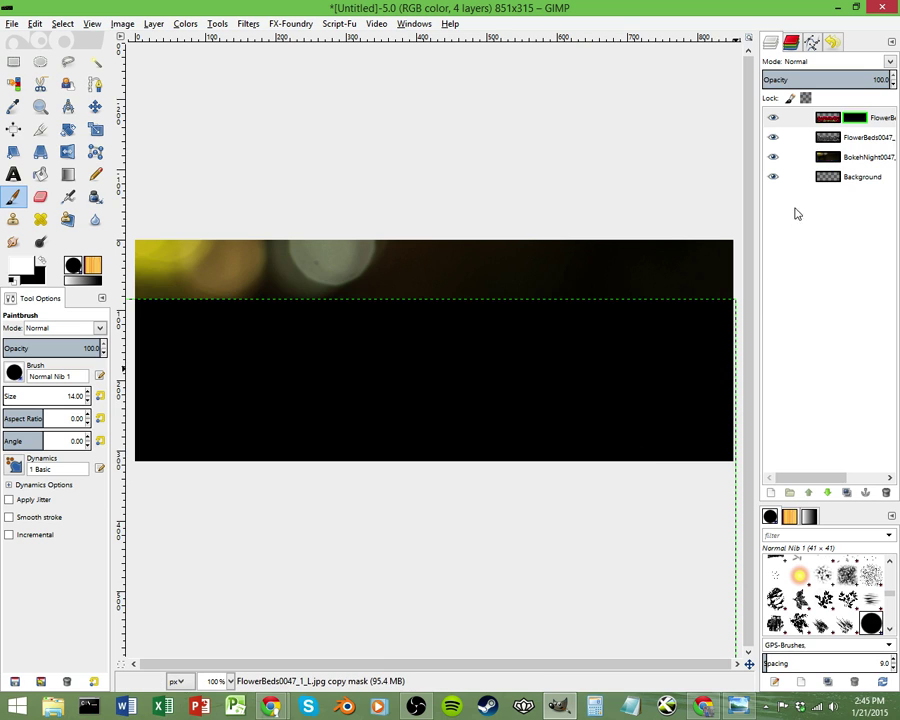
# Stop displaying the mask and paint white on it over the large middle tulip's upper petal tips with the size 14 Paintbrush
pyautogui.rightClick(851, 122)
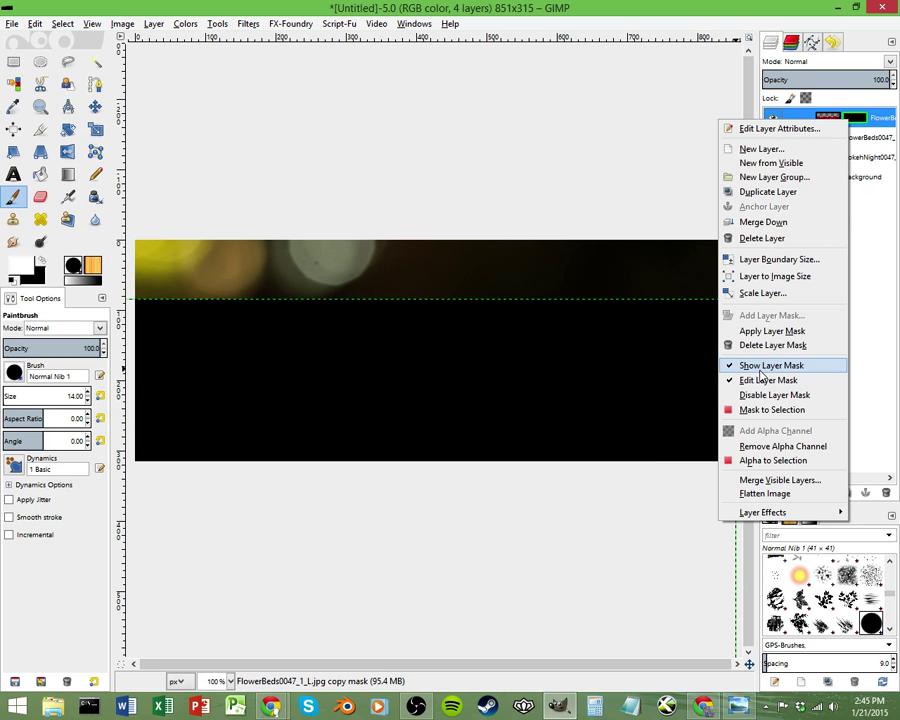
pyautogui.click(777, 366)
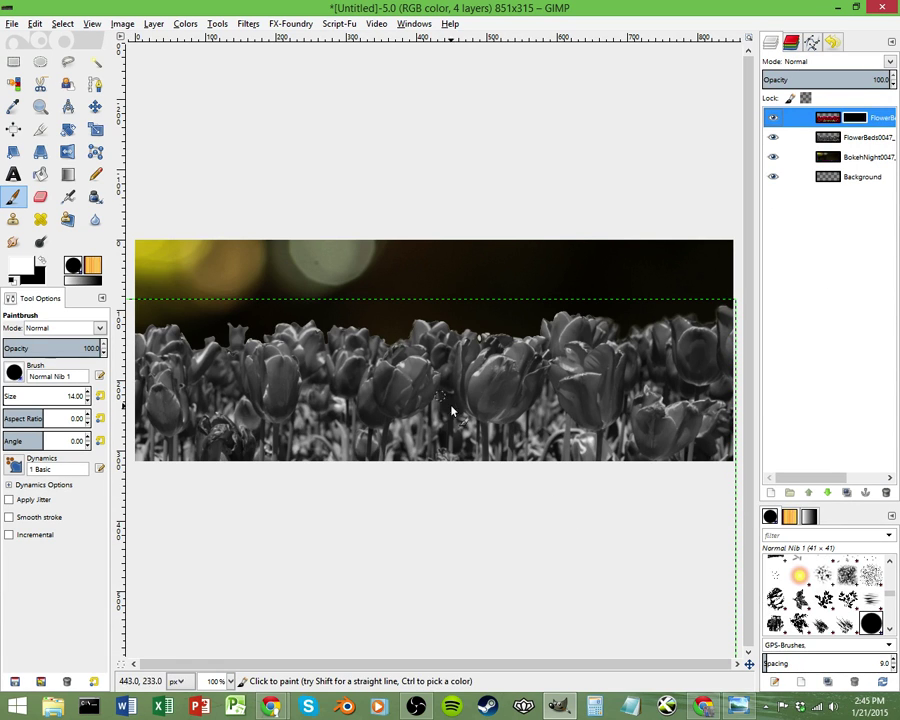
pyautogui.scroll(1, 500, 385)
pyautogui.scroll(2, 500, 385)
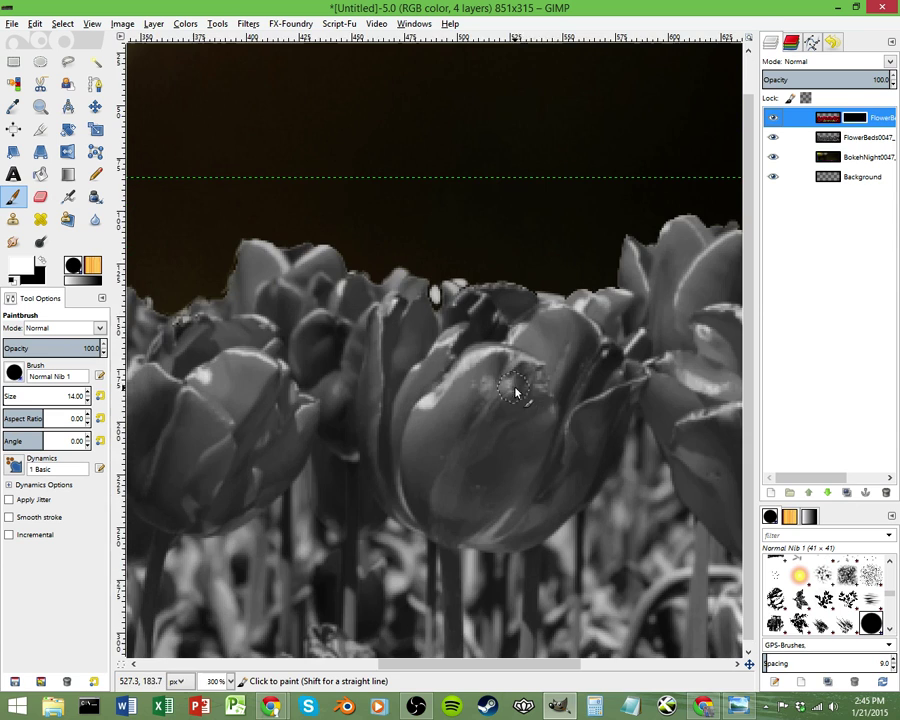
pyautogui.moveTo(524, 310)
pyautogui.mouseDown()
pyautogui.moveTo(474, 304)
pyautogui.moveTo(445, 337)
pyautogui.moveTo(425, 330)
pyautogui.moveTo(424, 314)
pyautogui.moveTo(392, 312)
pyautogui.mouseUp()
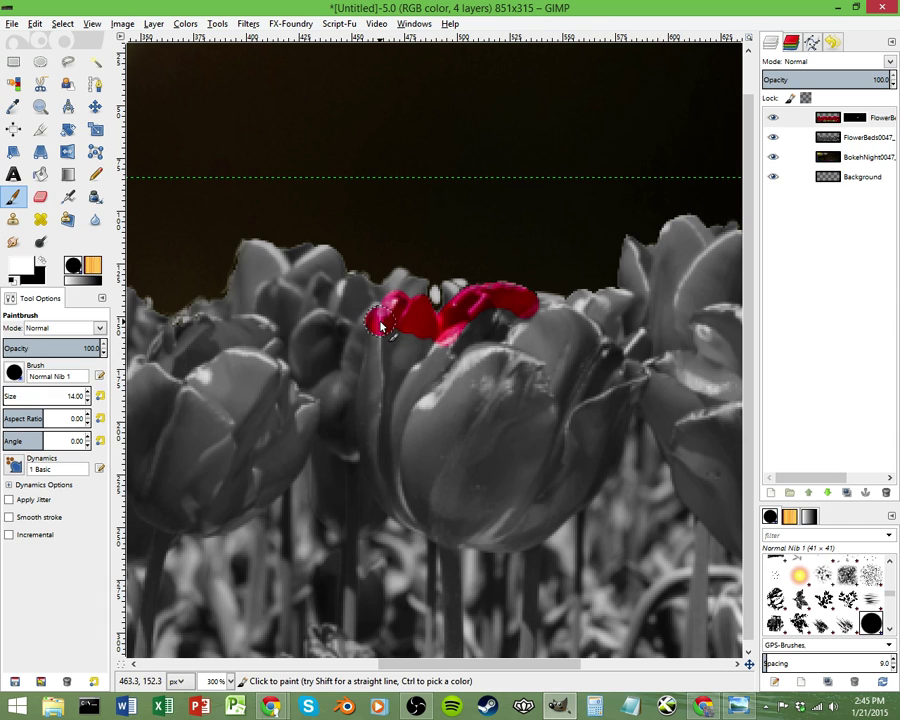
# Try painting white along the middle tulip's sides and base, and undo those strokes
pyautogui.moveTo(381, 325)
pyautogui.mouseDown()
pyautogui.moveTo(369, 378)
pyautogui.moveTo(365, 443)
pyautogui.moveTo(392, 512)
pyautogui.moveTo(455, 538)
pyautogui.moveTo(534, 541)
pyautogui.moveTo(585, 480)
pyautogui.moveTo(637, 377)
pyautogui.moveTo(611, 370)
pyautogui.moveTo(576, 324)
pyautogui.moveTo(525, 343)
pyautogui.mouseUp()
pyautogui.hotkey('ctrl', 'z')
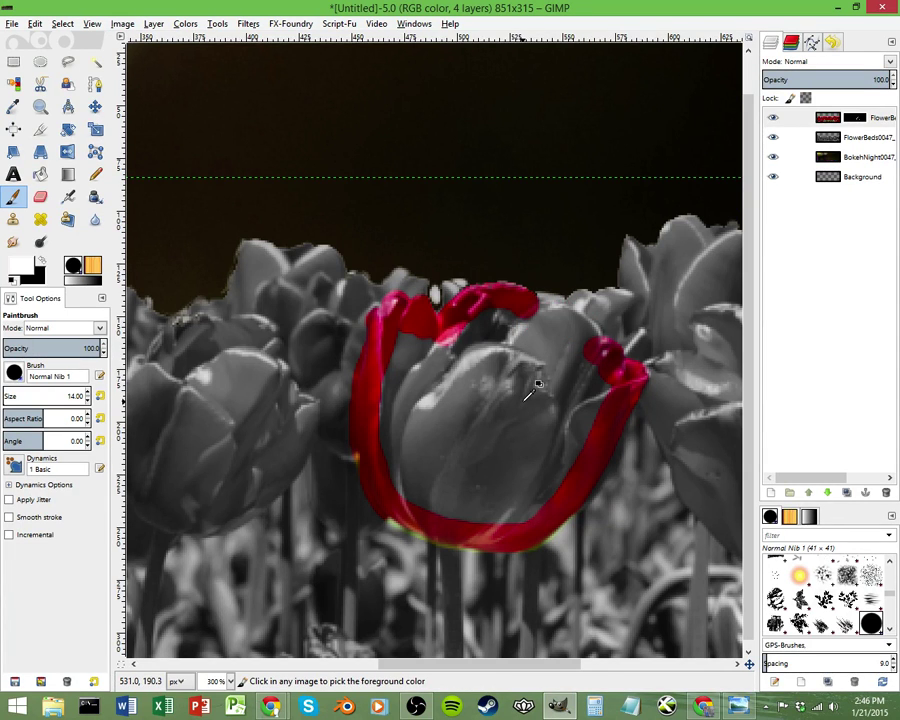
pyautogui.hotkey('ctrl', 'z')
pyautogui.hotkey('ctrl', 'z')
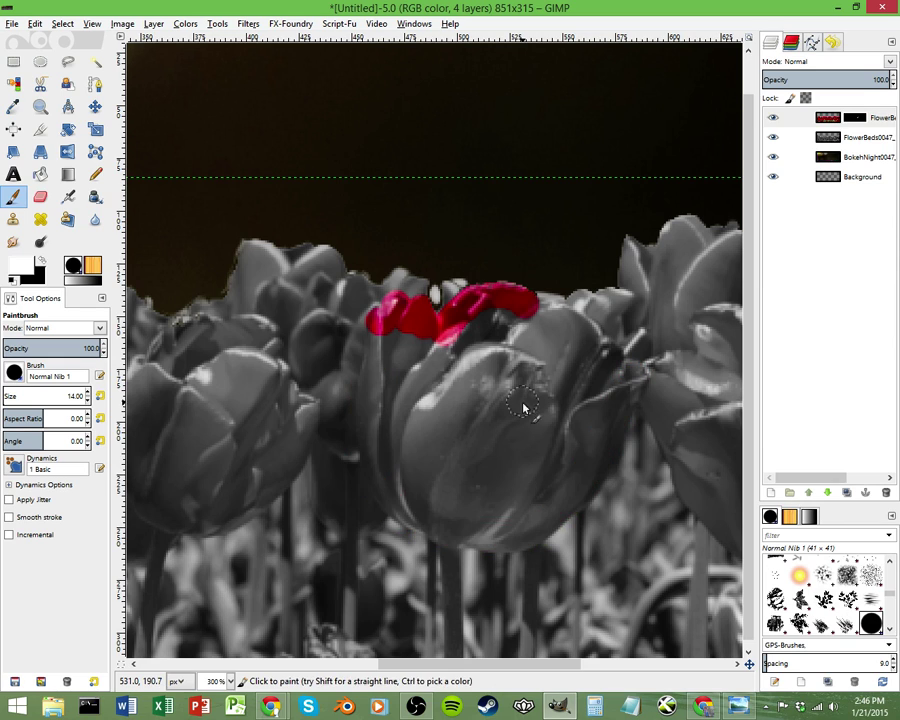
# Paint white on the mask around the middle tulip's outer edge and upper petals with Smooth stroke enabled, and turn that option off
pyautogui.click(40, 519)
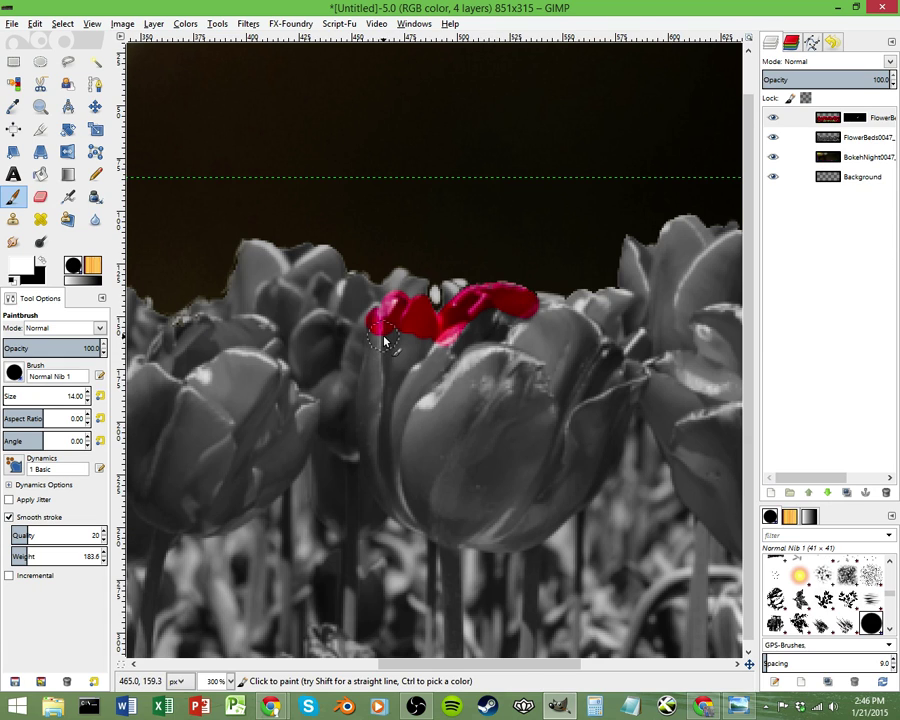
pyautogui.moveTo(382, 338)
pyautogui.mouseDown()
pyautogui.moveTo(369, 428)
pyautogui.moveTo(384, 491)
pyautogui.moveTo(430, 527)
pyautogui.moveTo(488, 546)
pyautogui.moveTo(540, 534)
pyautogui.moveTo(570, 511)
pyautogui.moveTo(619, 426)
pyautogui.moveTo(635, 384)
pyautogui.moveTo(629, 372)
pyautogui.mouseUp()
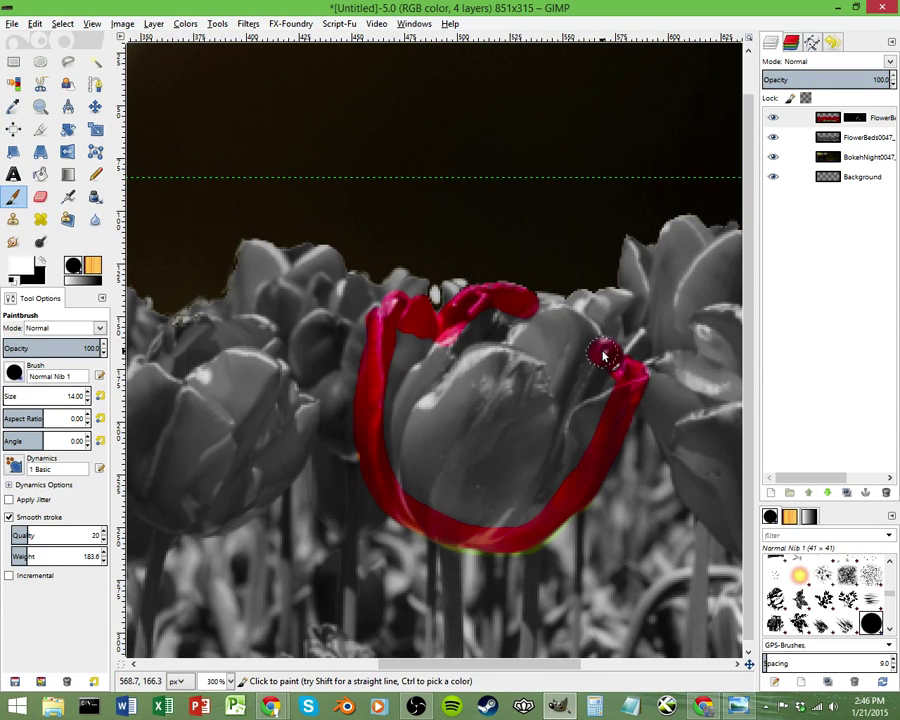
pyautogui.moveTo(591, 352)
pyautogui.mouseDown()
pyautogui.moveTo(572, 327)
pyautogui.moveTo(536, 318)
pyautogui.moveTo(489, 326)
pyautogui.moveTo(433, 380)
pyautogui.moveTo(410, 351)
pyautogui.mouseUp()
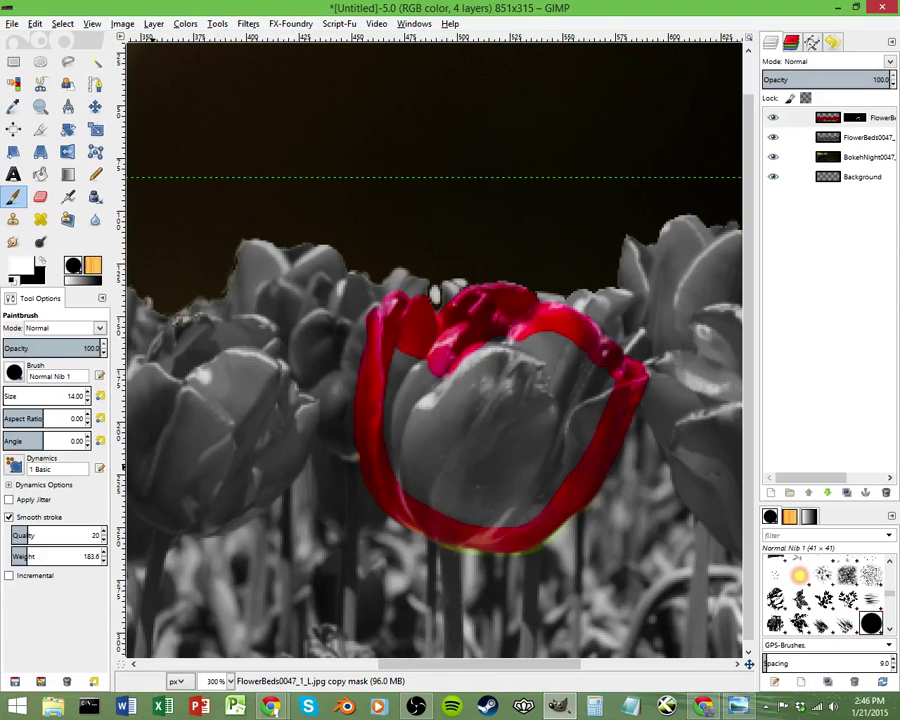
pyautogui.click(11, 517)
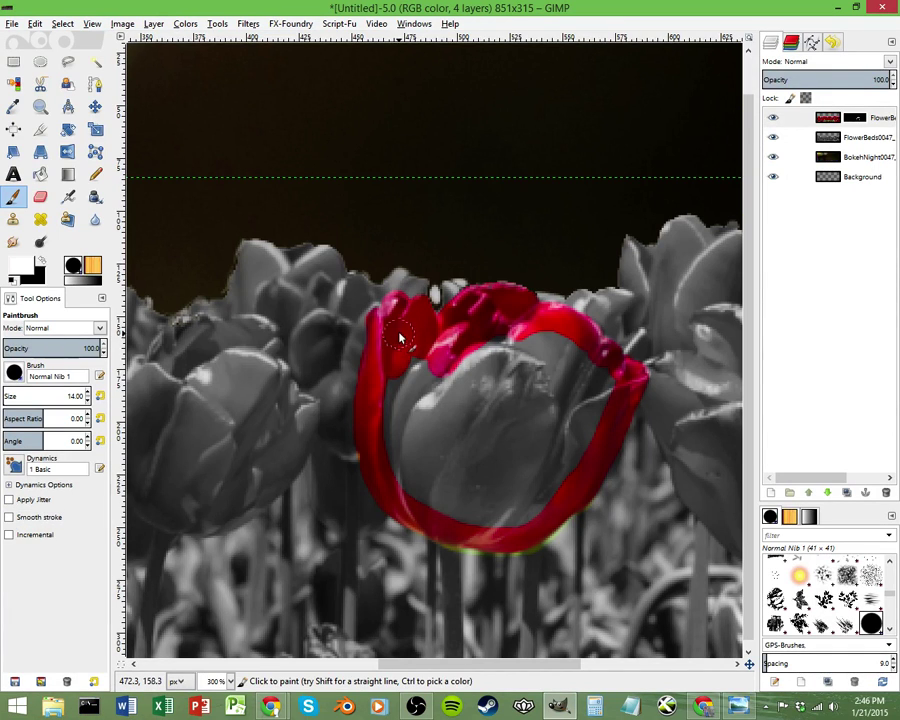
# Paint the rest of the middle tulip white on the mask, and clean up its lower edge with black
pyautogui.moveTo(390, 400)
pyautogui.mouseDown()
pyautogui.moveTo(418, 495)
pyautogui.moveTo(507, 516)
pyautogui.moveTo(534, 508)
pyautogui.moveTo(560, 475)
pyautogui.moveTo(602, 405)
pyautogui.moveTo(605, 380)
pyautogui.moveTo(559, 345)
pyautogui.moveTo(491, 348)
pyautogui.moveTo(440, 374)
pyautogui.moveTo(418, 371)
pyautogui.moveTo(418, 467)
pyautogui.moveTo(461, 494)
pyautogui.moveTo(509, 495)
pyautogui.moveTo(553, 464)
pyautogui.moveTo(589, 399)
pyautogui.moveTo(565, 377)
pyautogui.moveTo(515, 361)
pyautogui.moveTo(420, 398)
pyautogui.moveTo(436, 446)
pyautogui.moveTo(462, 477)
pyautogui.moveTo(549, 419)
pyautogui.moveTo(555, 383)
pyautogui.moveTo(438, 415)
pyautogui.moveTo(458, 447)
pyautogui.moveTo(500, 422)
pyautogui.mouseUp()
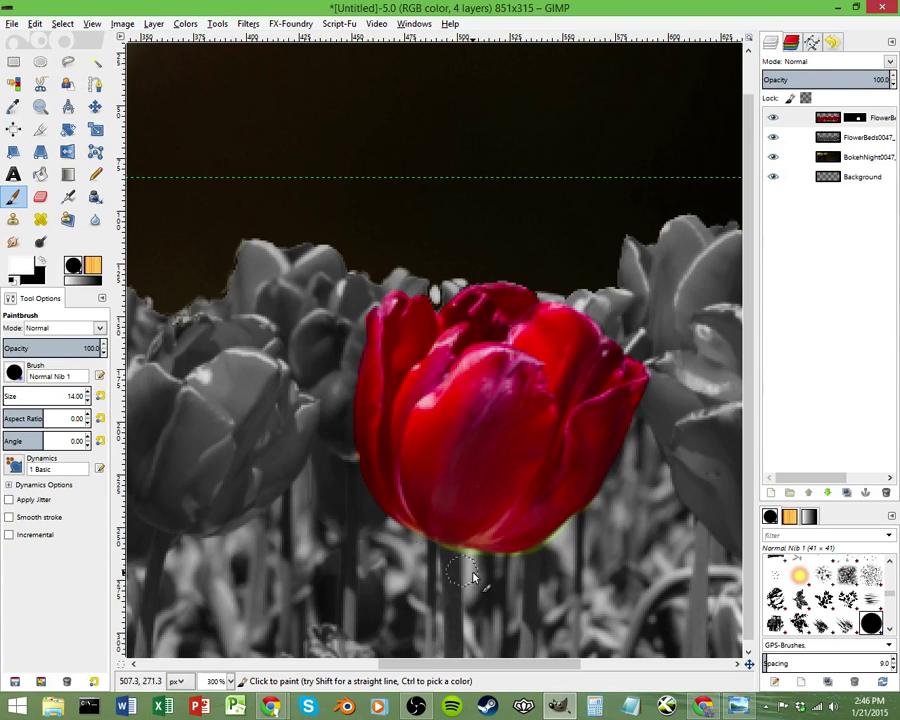
pyautogui.click(42, 262)
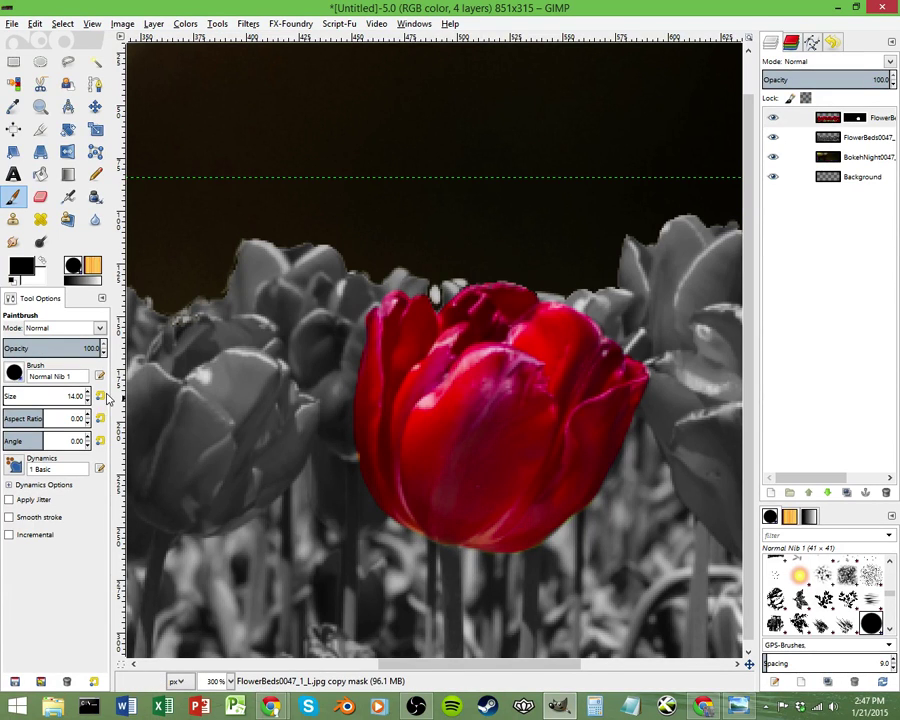
pyautogui.click(14, 374)
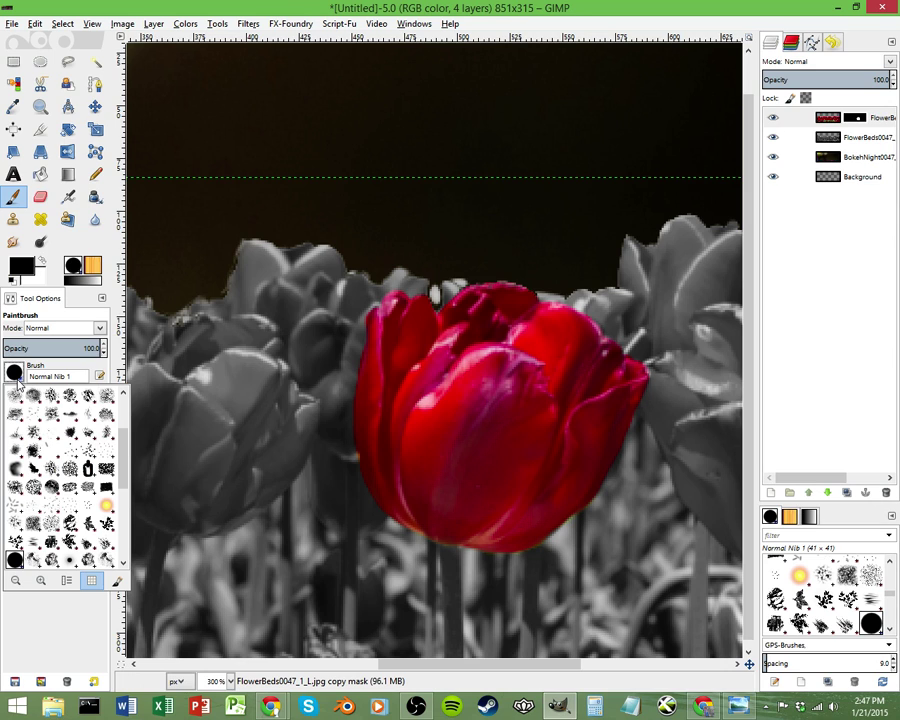
pyautogui.scroll(5, 56, 483)
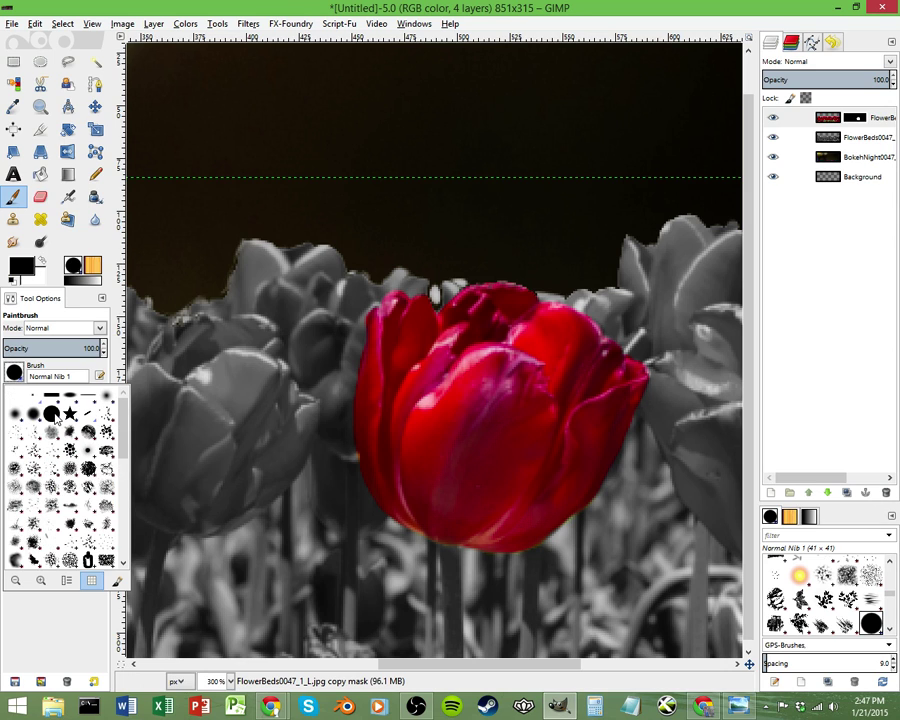
pyautogui.click(58, 636)
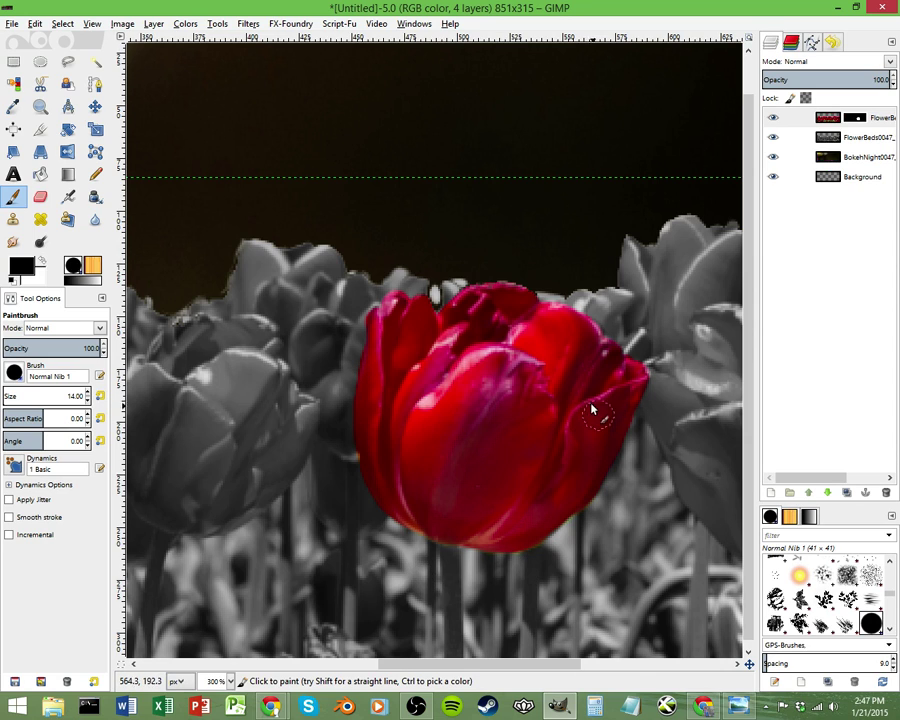
# Display the top layer's mask to check for gaps in the white area, stop displaying it, and review the whole cover
pyautogui.rightClick(856, 118)
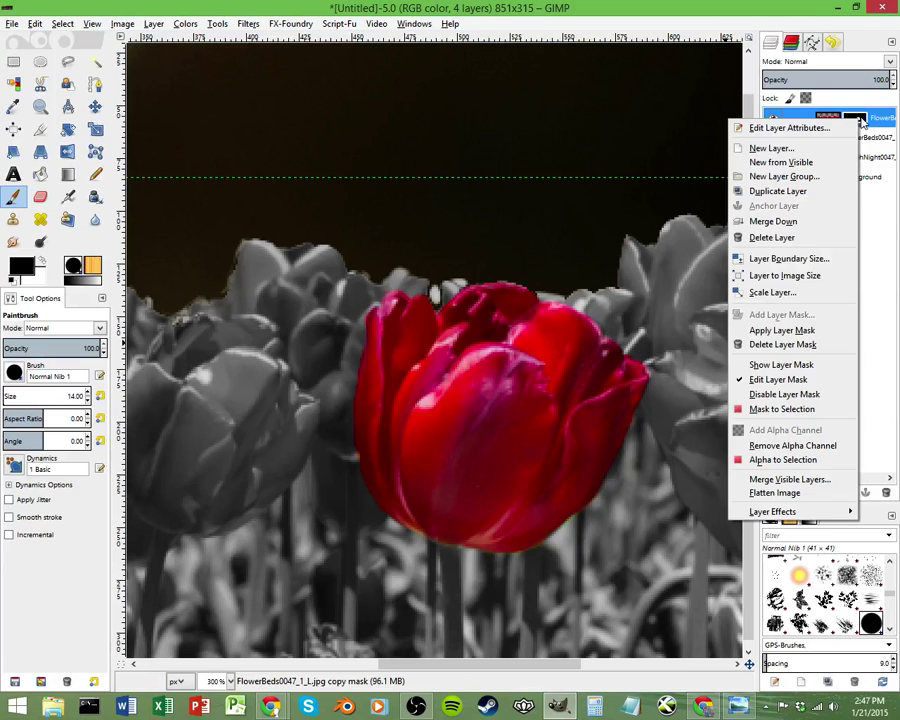
pyautogui.click(781, 365)
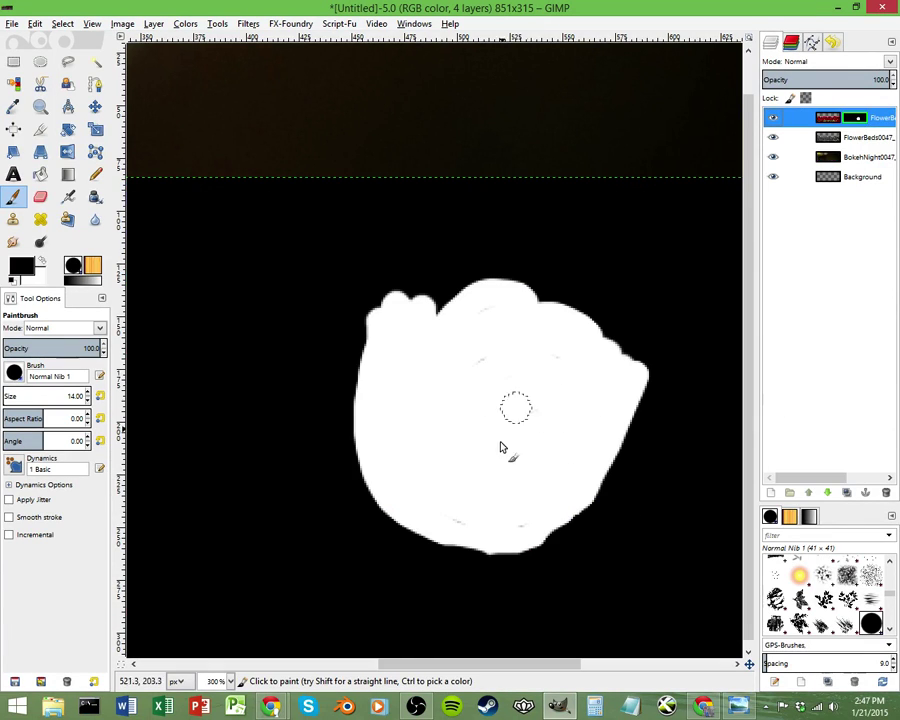
pyautogui.rightClick(845, 120)
pyautogui.click(781, 362)
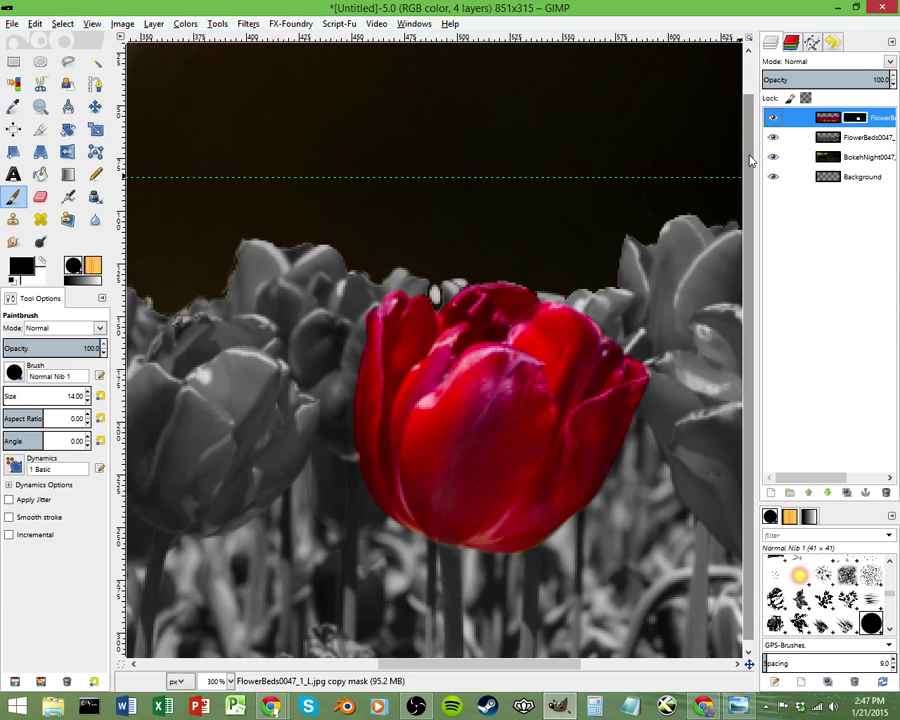
pyautogui.scroll(-1, 422, 440)
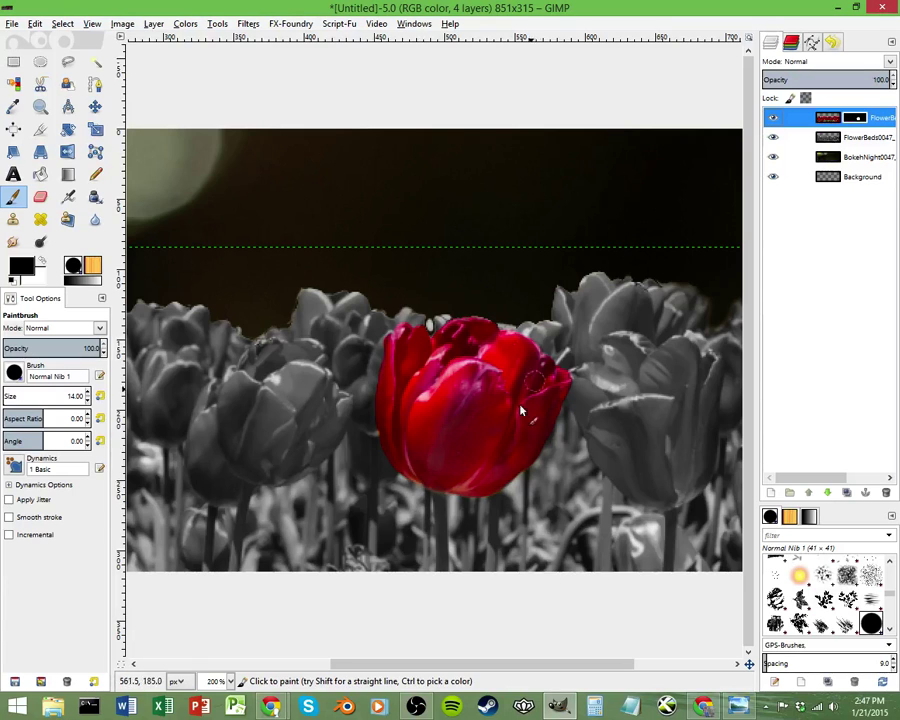
pyautogui.scroll(-1, 416, 506)
pyautogui.scroll(-1, 425, 580)
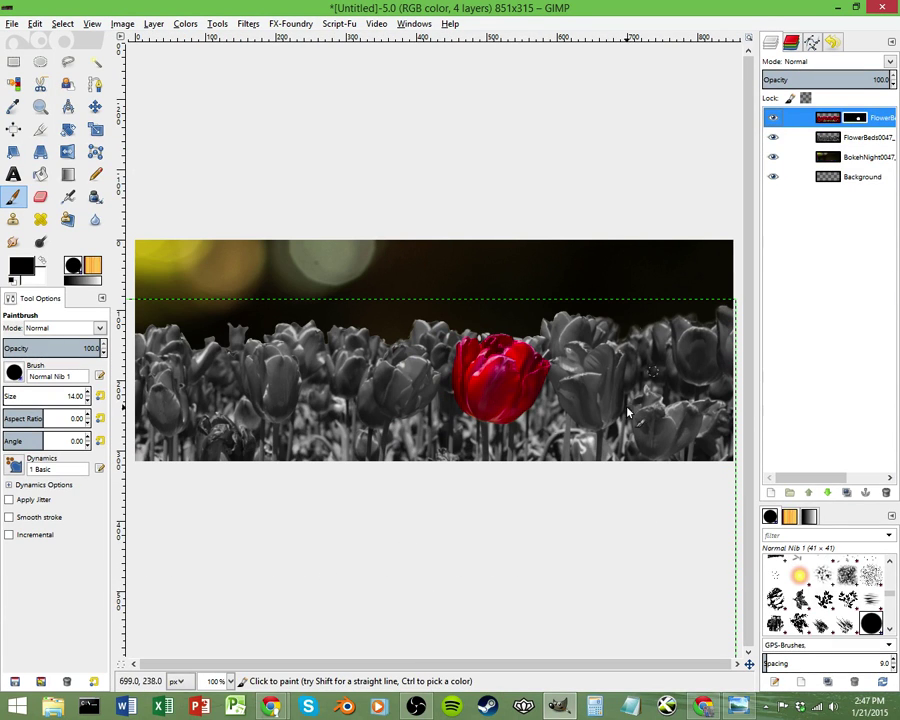
# Set the opacity of the red tulip layer to 60
pyautogui.click(828, 118)
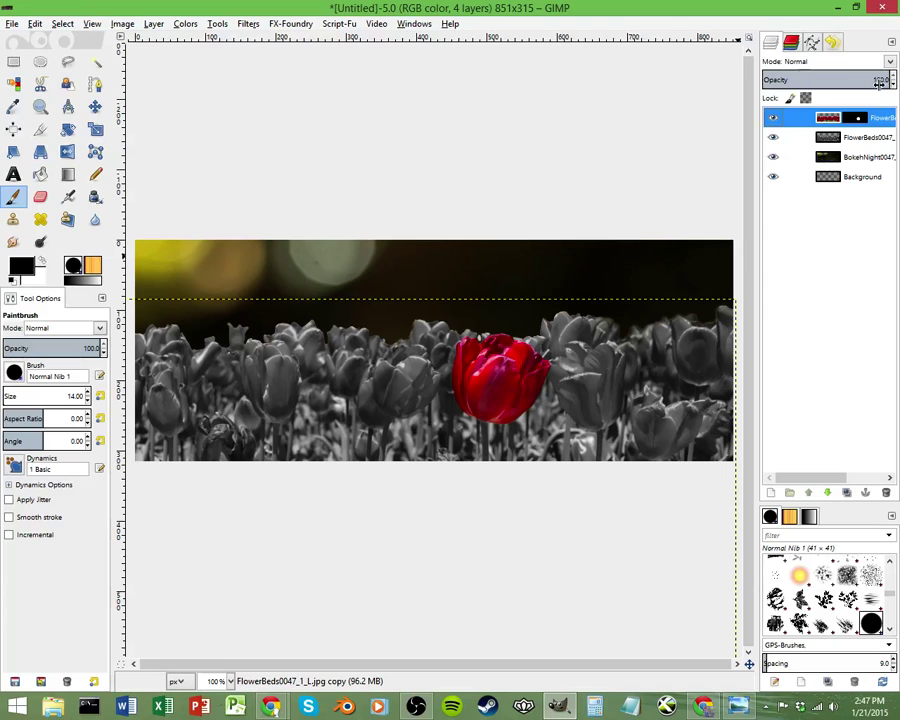
pyautogui.click(879, 82)
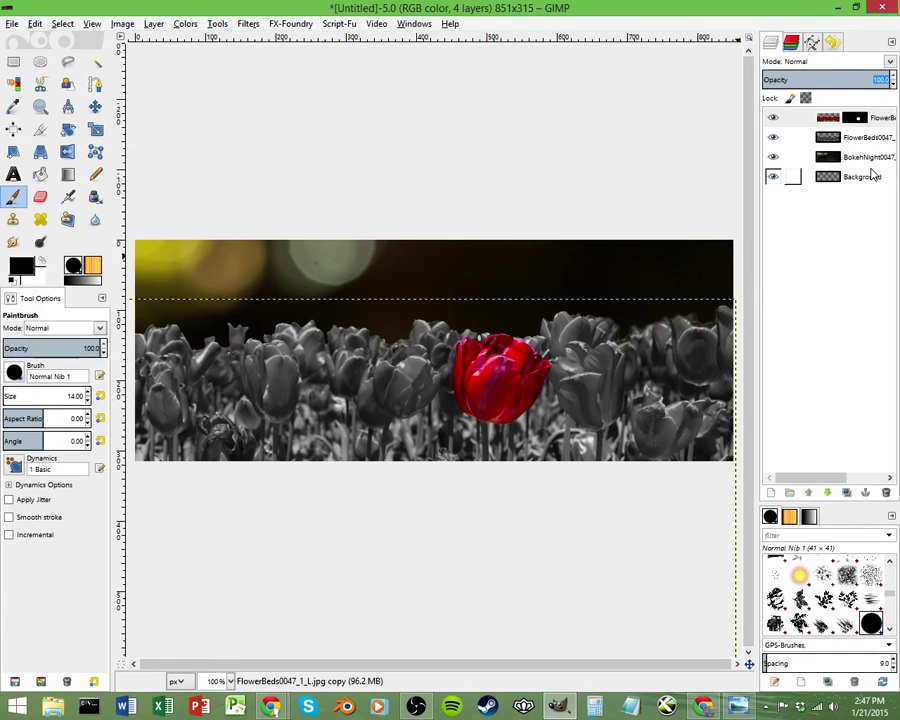
pyautogui.write('60')
pyautogui.press('Return')
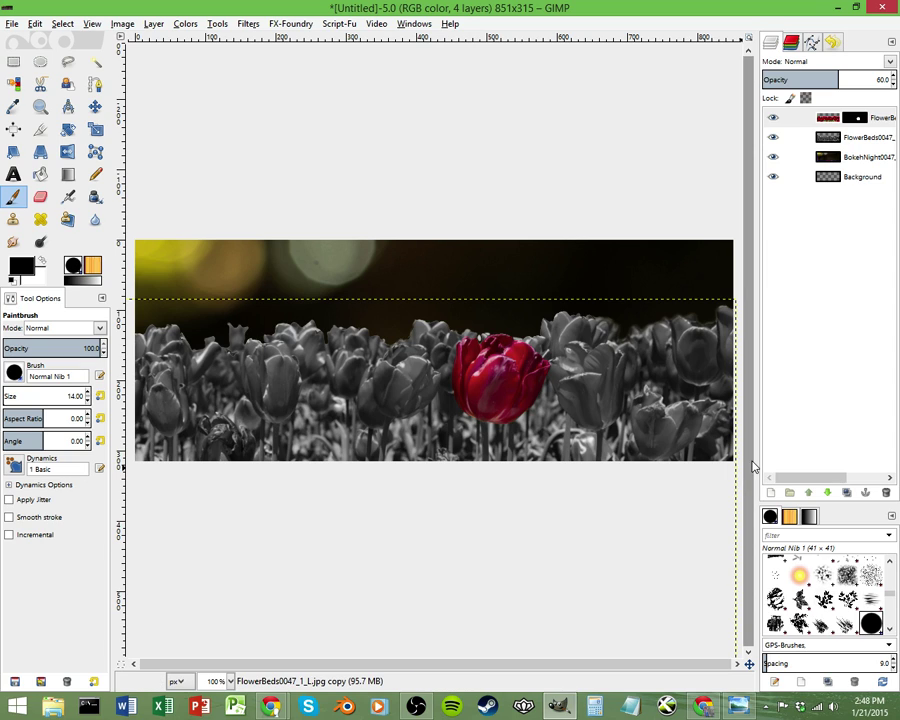
# Scale the BokehNight layer down proportionally to about 1130 × 754 px in the Scale preview
pyautogui.click(868, 158)
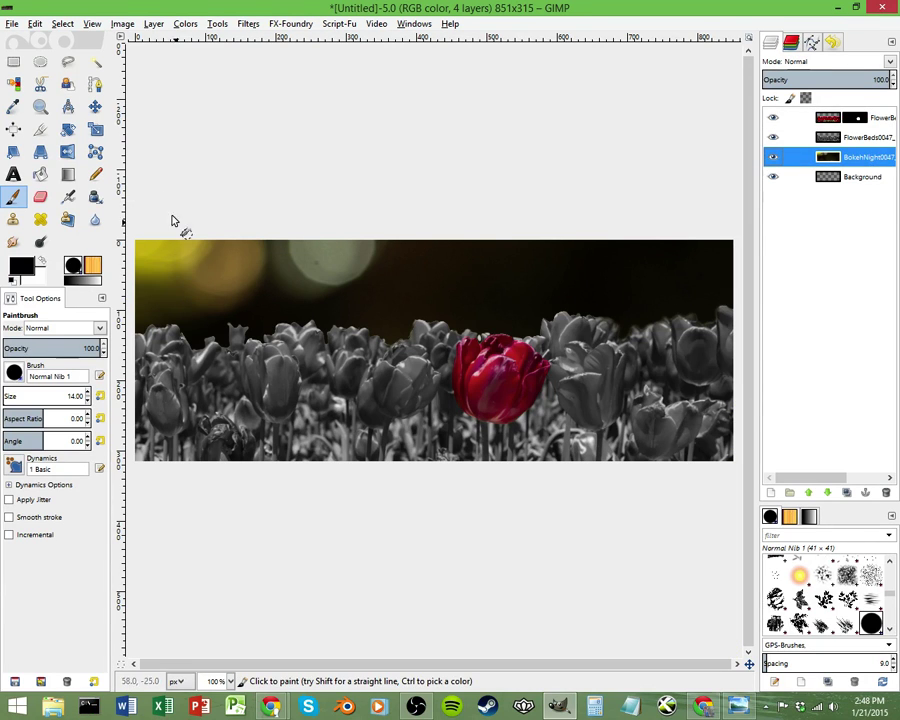
pyautogui.press('m')
pyautogui.hotkey('shift', 't')
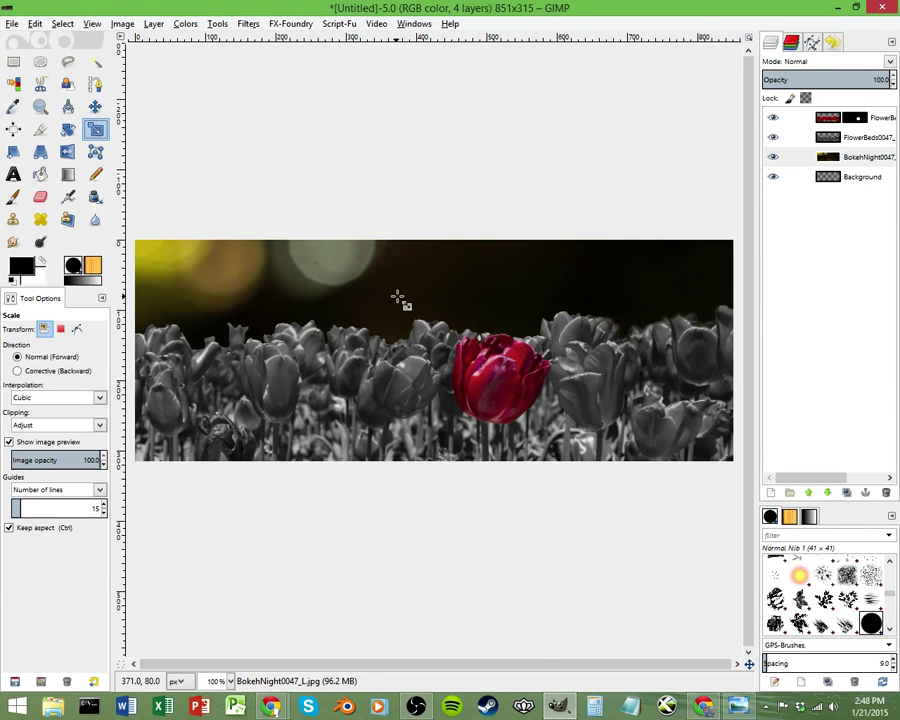
pyautogui.click(400, 298)
pyautogui.keyDown('ctrl'); pyautogui.scroll(-5, 521, 345); pyautogui.keyUp('ctrl')
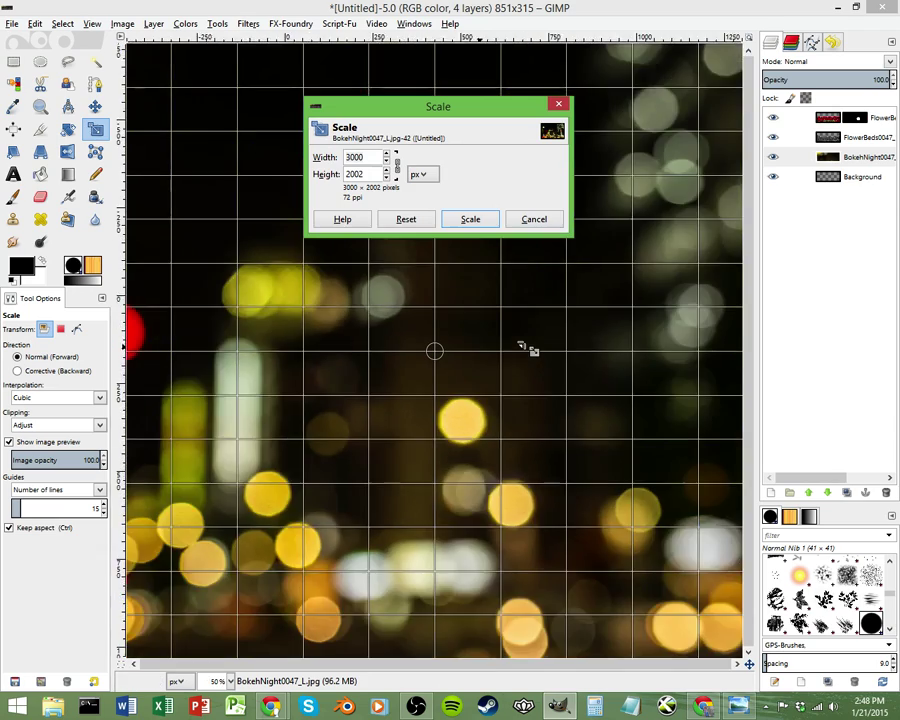
pyautogui.keyDown('ctrl'); pyautogui.scroll(1, 548, 333); pyautogui.keyUp('ctrl')
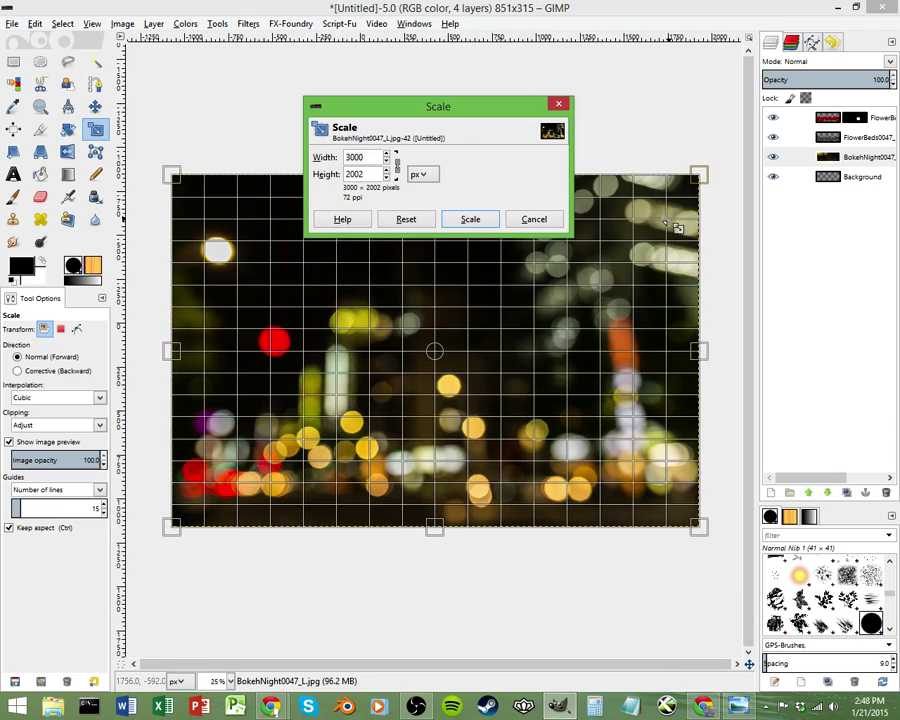
pyautogui.moveTo(677, 228); pyautogui.dragTo(640, 252)
pyautogui.click(230, 681)
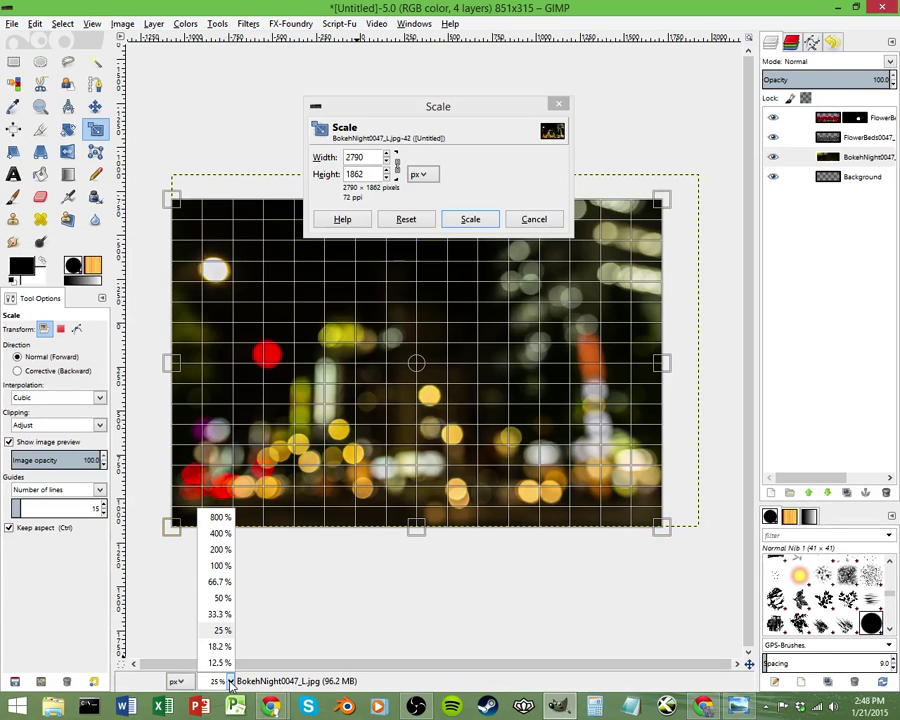
pyautogui.click(410, 672)
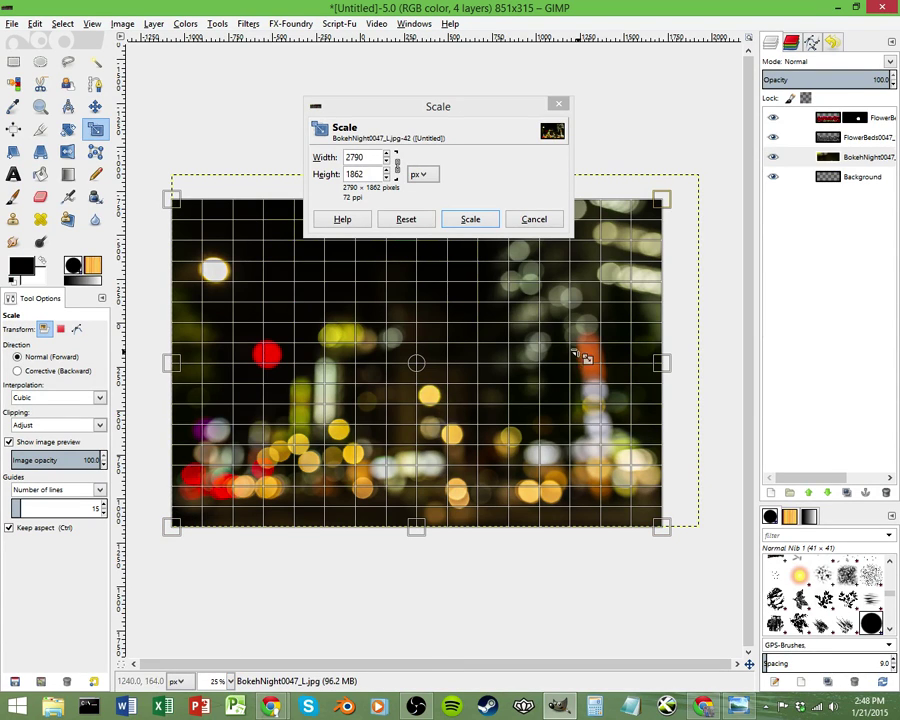
pyautogui.moveTo(637, 233); pyautogui.dragTo(595, 262)
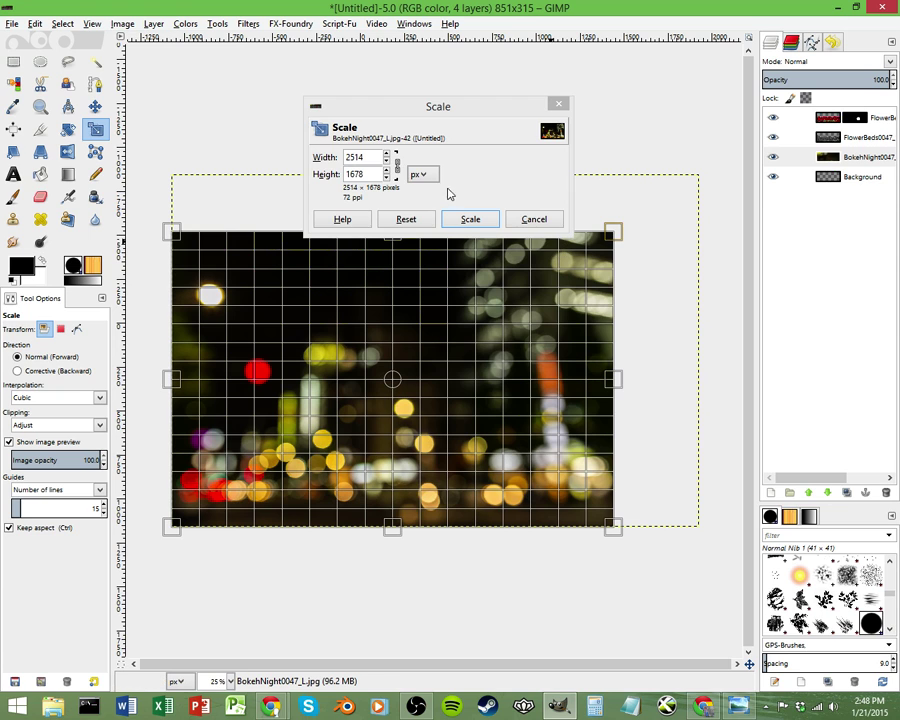
pyautogui.moveTo(231, 275); pyautogui.dragTo(499, 375)
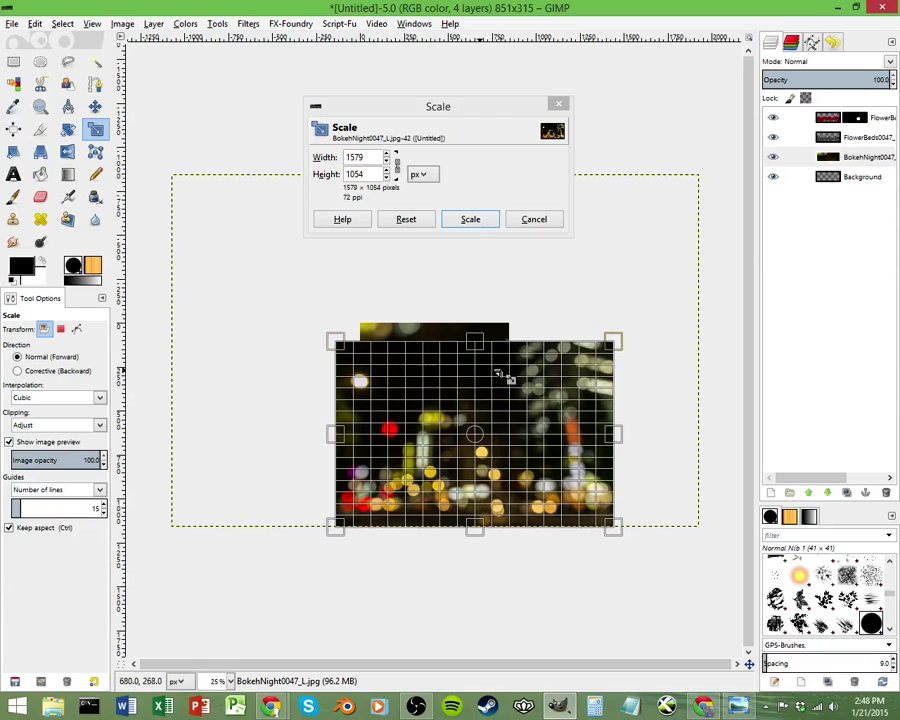
pyautogui.moveTo(603, 370); pyautogui.dragTo(522, 422)
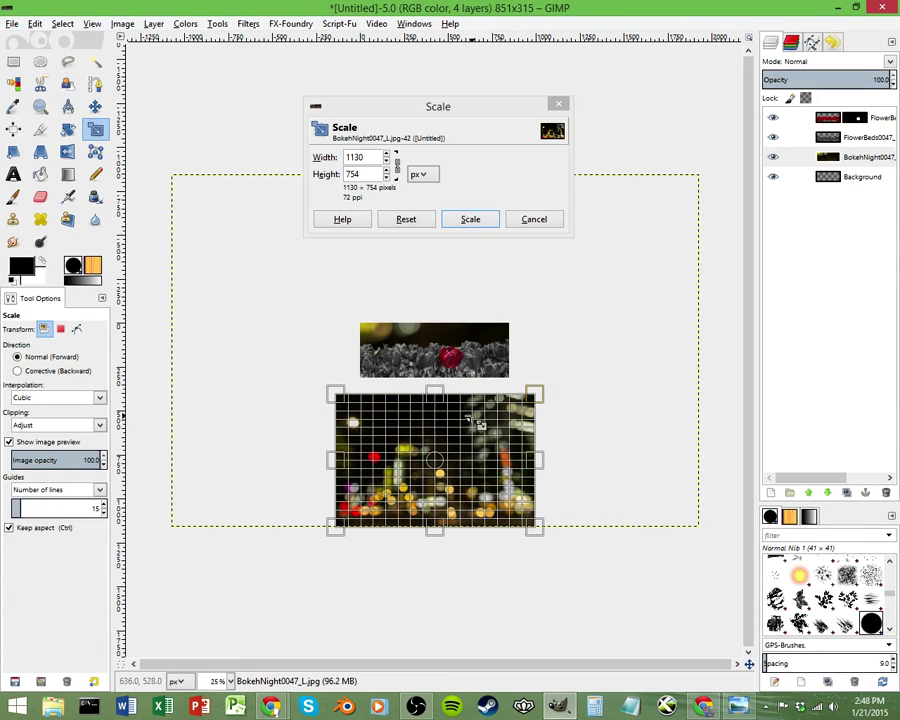
# Reduce the bokeh layer to 854 × 570 px, align it to the cover's width with its lights above the tulips, and apply the scaling
pyautogui.moveTo(447, 470); pyautogui.dragTo(443, 431)
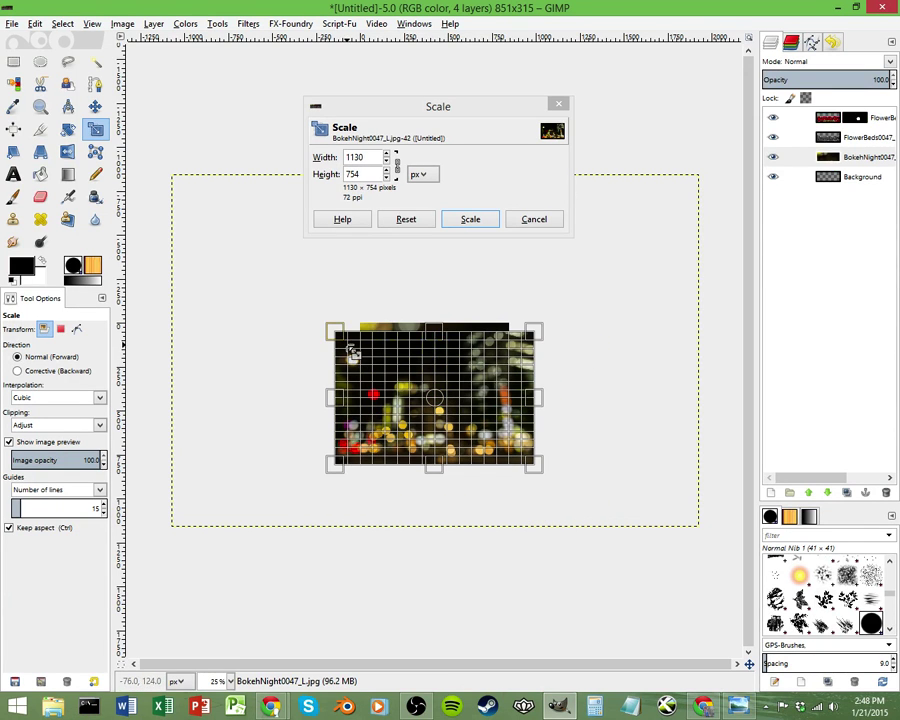
pyautogui.moveTo(350, 350); pyautogui.dragTo(398, 367)
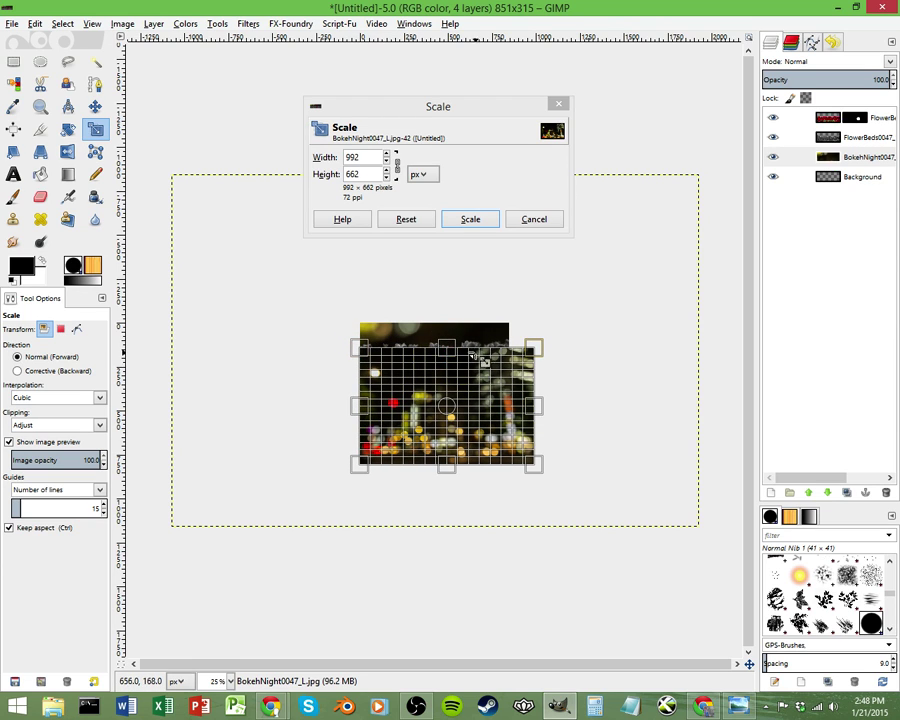
pyautogui.moveTo(528, 366); pyautogui.dragTo(488, 383)
pyautogui.moveTo(436, 412); pyautogui.dragTo(444, 305)
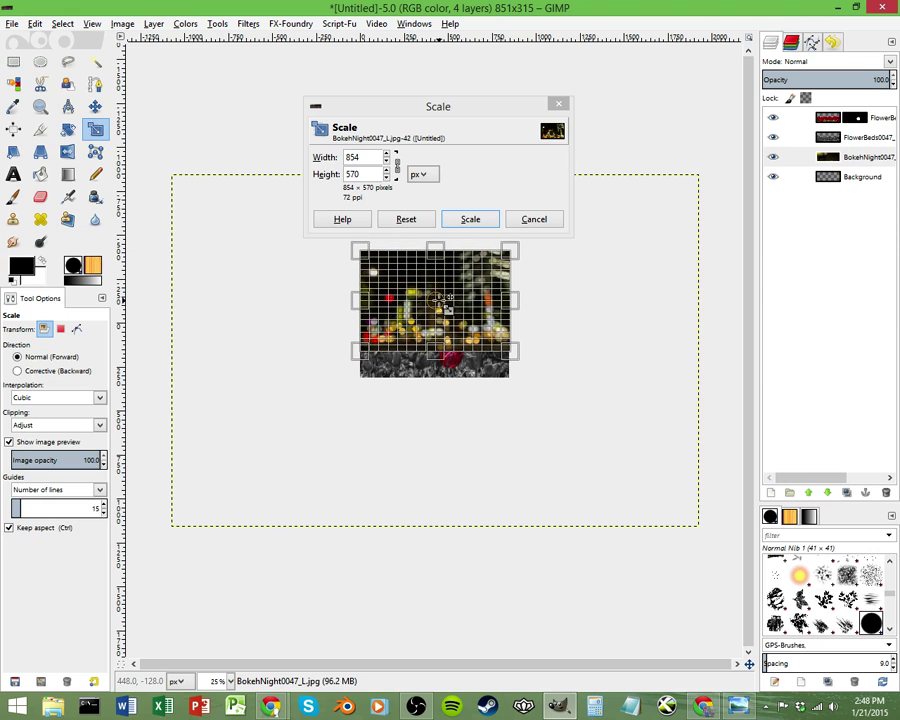
pyautogui.click(472, 222)
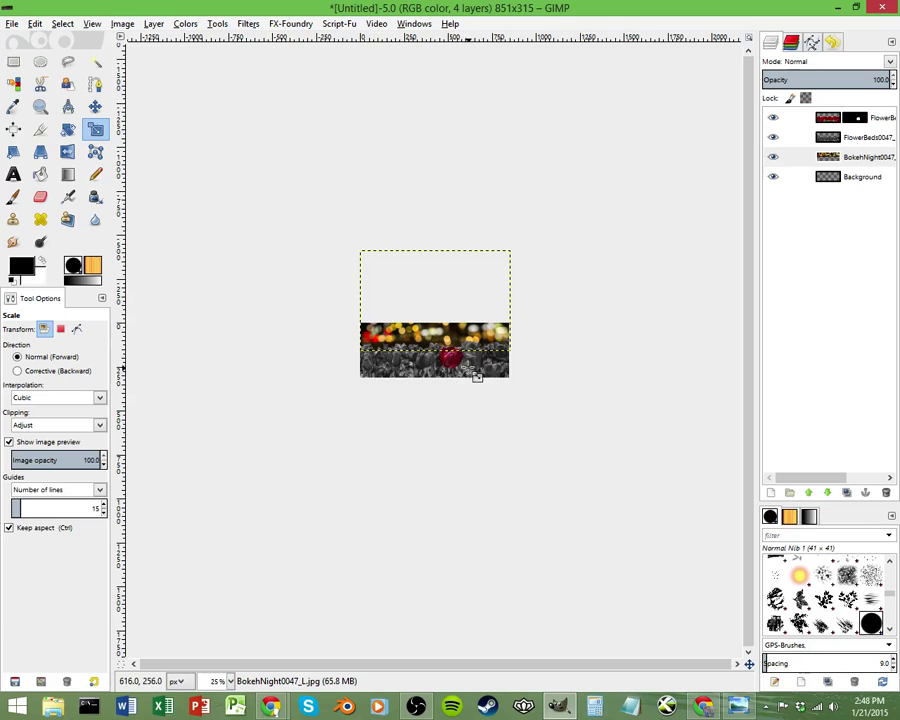
# Nudge the bokeh layer down with the Move tool so its lights sit lower behind the tulip tops
pyautogui.scroll(2, 467, 368)
pyautogui.scroll(2, 466, 368)
pyautogui.scroll(-1, 418, 366)
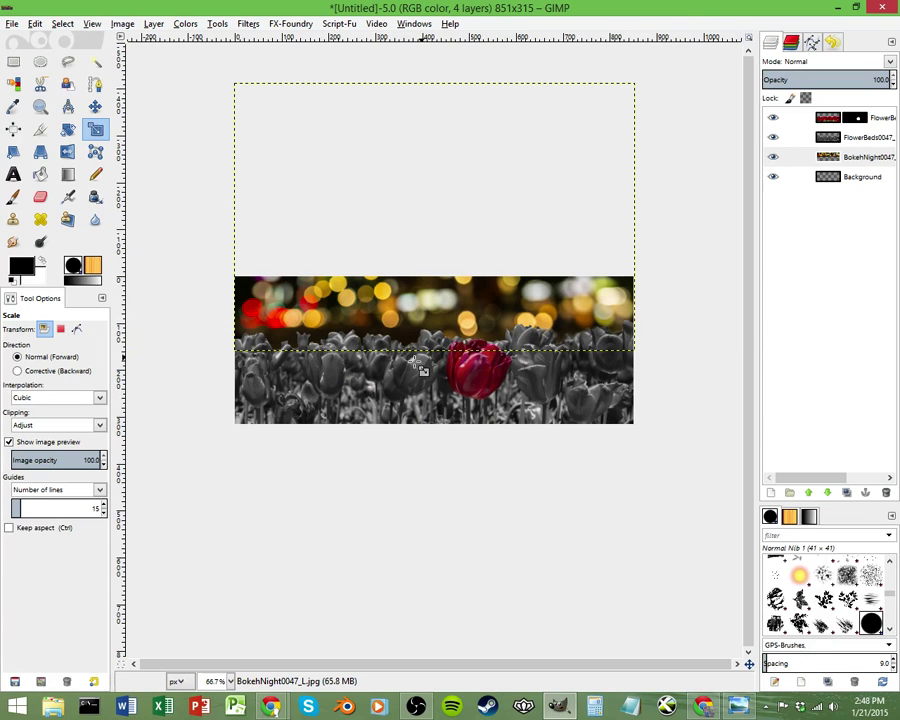
pyautogui.click(95, 106)
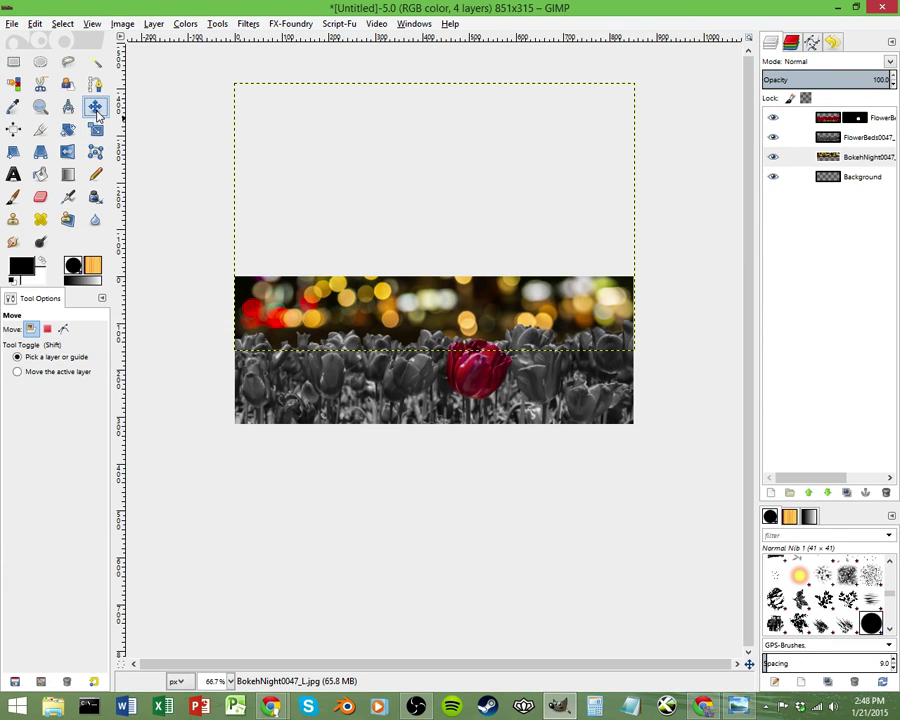
pyautogui.press('Down')
pyautogui.press('Down')
pyautogui.press('Down')
pyautogui.press('Down')
pyautogui.press('Down')
pyautogui.press('Down')
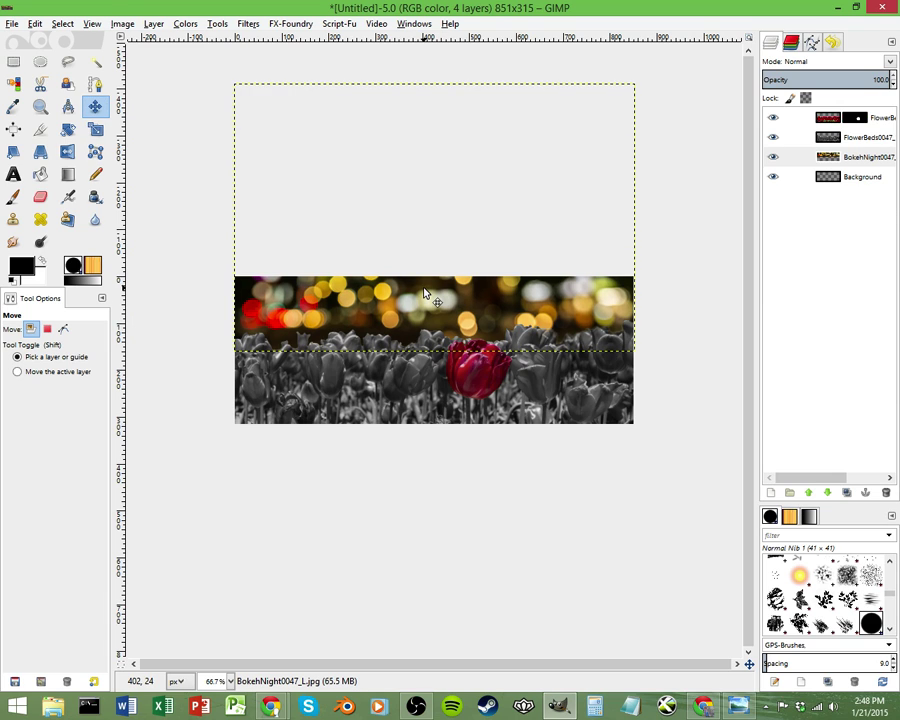
pyautogui.press('Down')
pyautogui.press('Down')
pyautogui.press('Down')
pyautogui.press('Down')
pyautogui.press('Down')
pyautogui.press('Down')
pyautogui.press('Down')
pyautogui.press('Down')
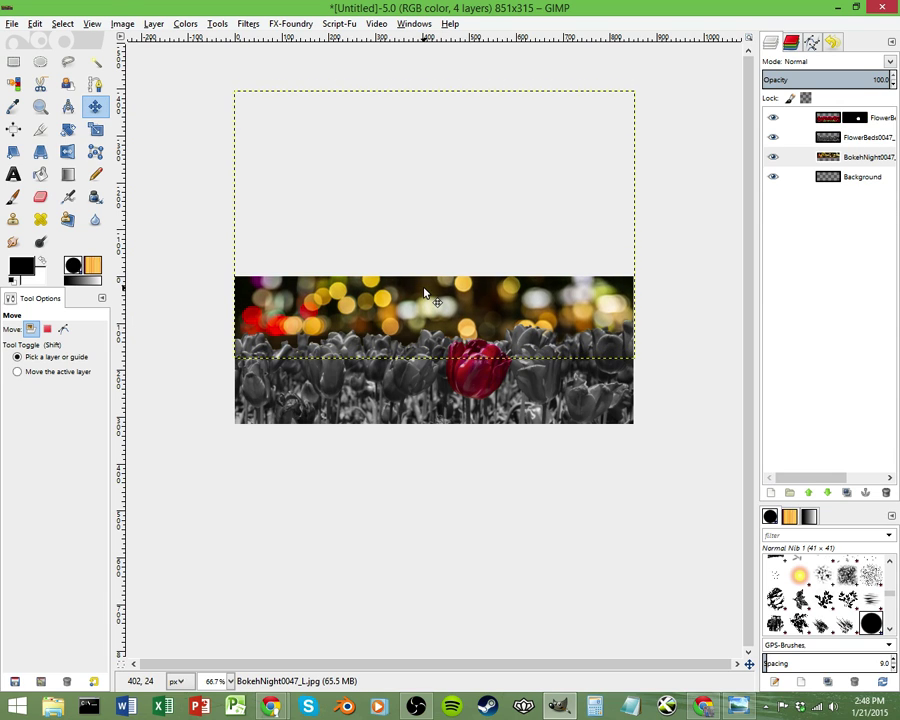
pyautogui.press('Down')
pyautogui.press('Down')
pyautogui.press('Down')
pyautogui.press('Down')
pyautogui.press('Down')
pyautogui.press('Down')
pyautogui.press('Down')
pyautogui.press('Down')
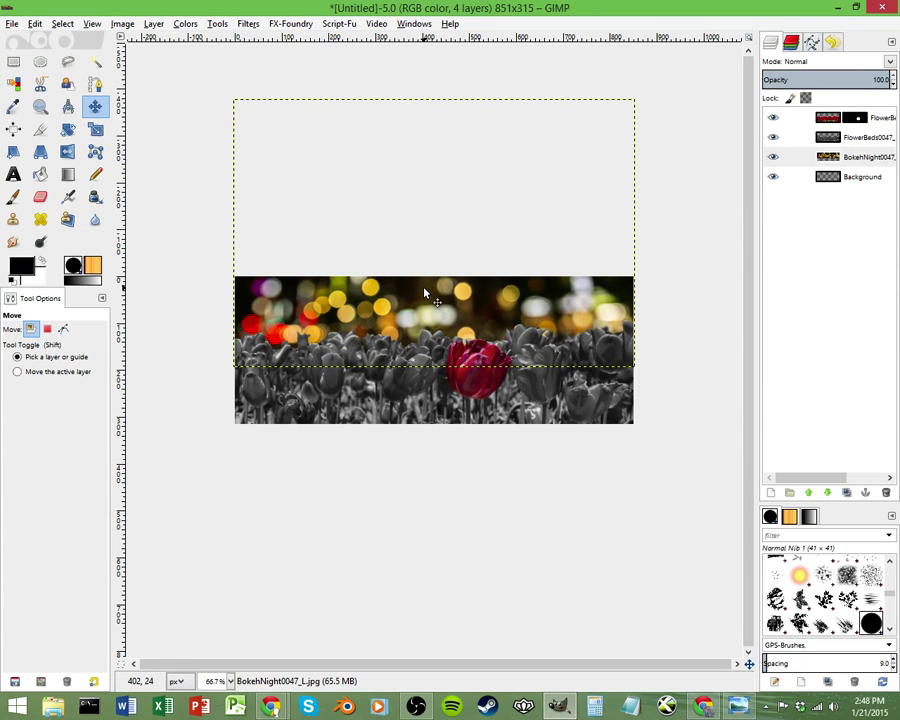
pyautogui.press('Up')
pyautogui.press('Up')
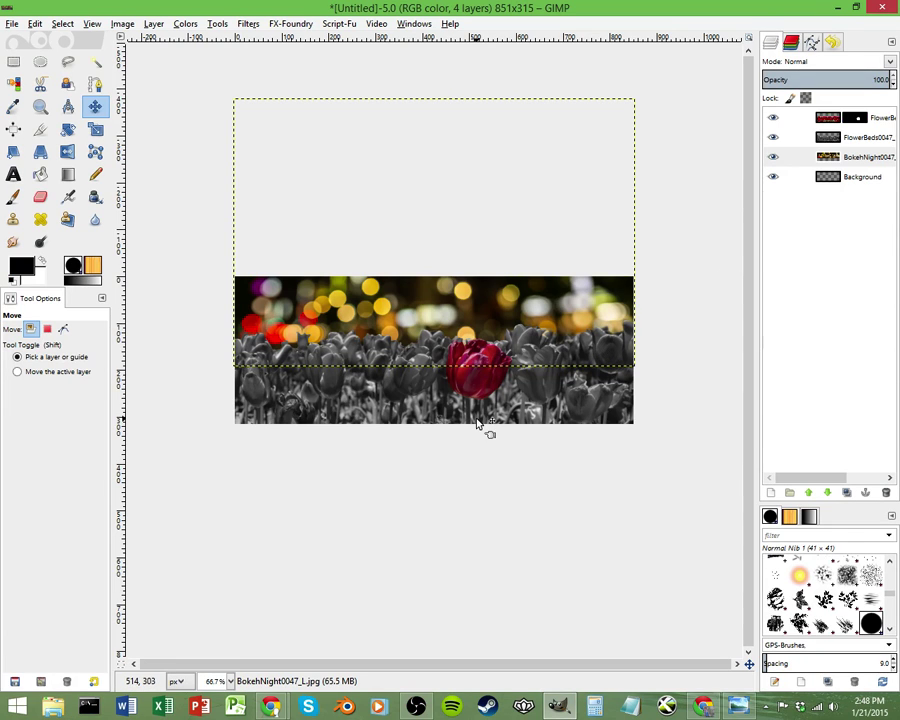
# Desaturate the bokeh layer with Hue-Saturation, setting the master saturation to -75
pyautogui.press('1')
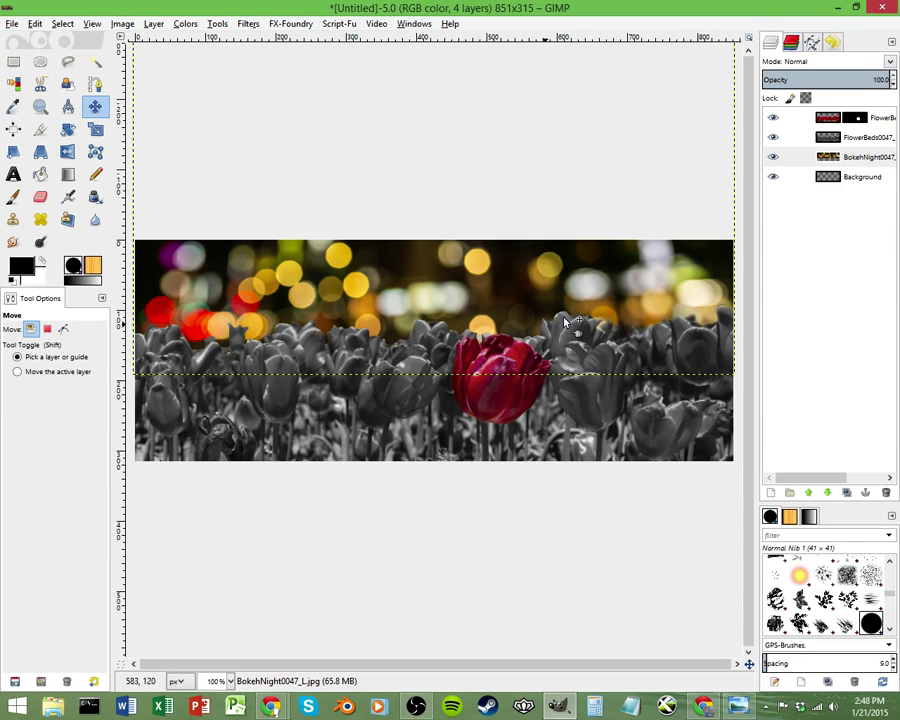
pyautogui.click(186, 23)
pyautogui.click(201, 57)
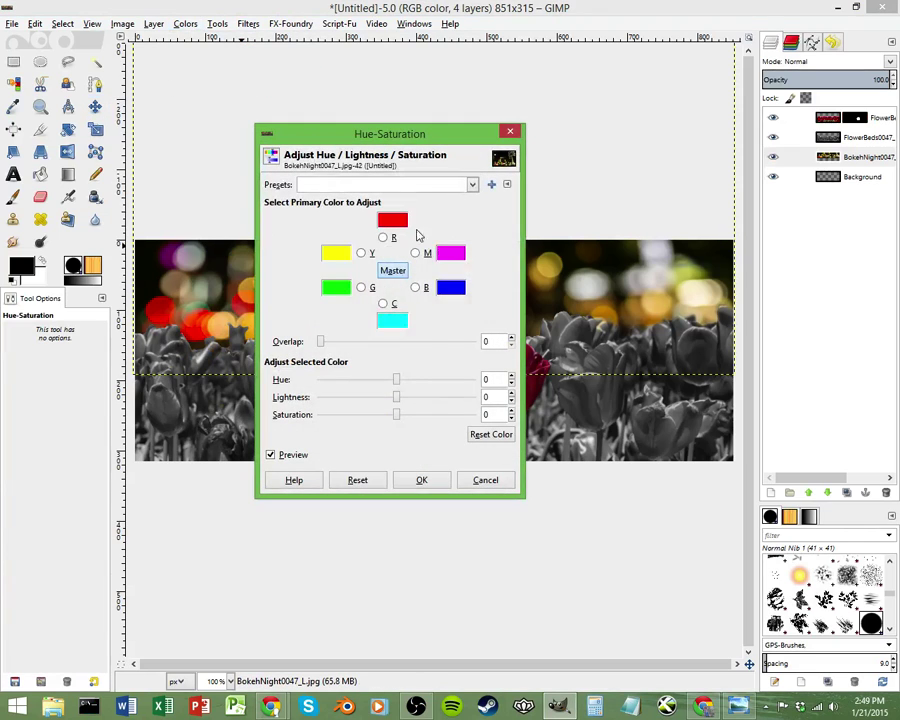
pyautogui.moveTo(397, 414); pyautogui.dragTo(353, 418)
pyautogui.click(511, 418)
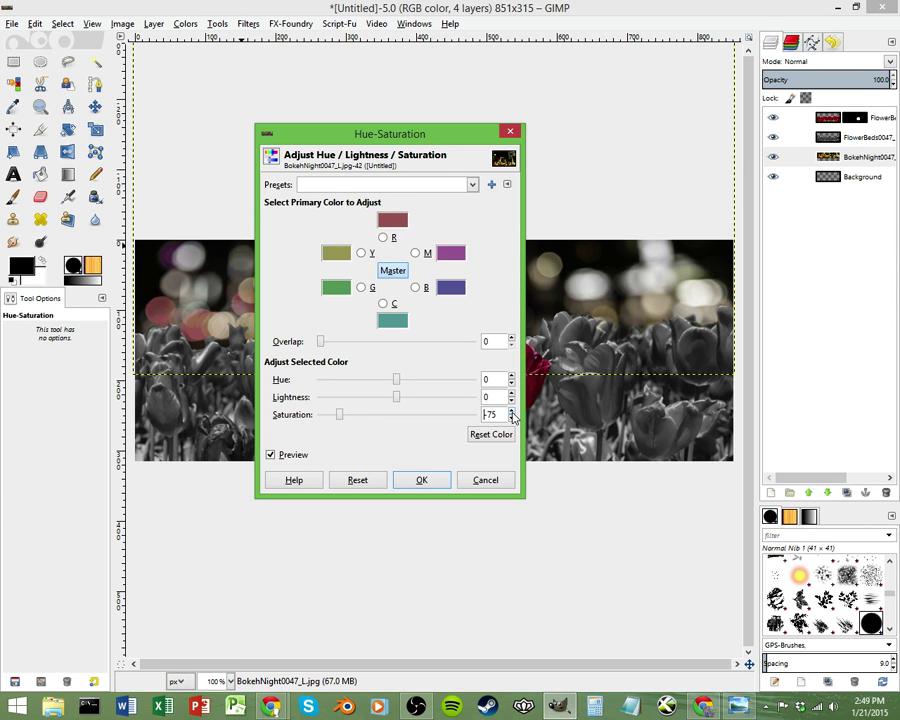
pyautogui.click(424, 483)
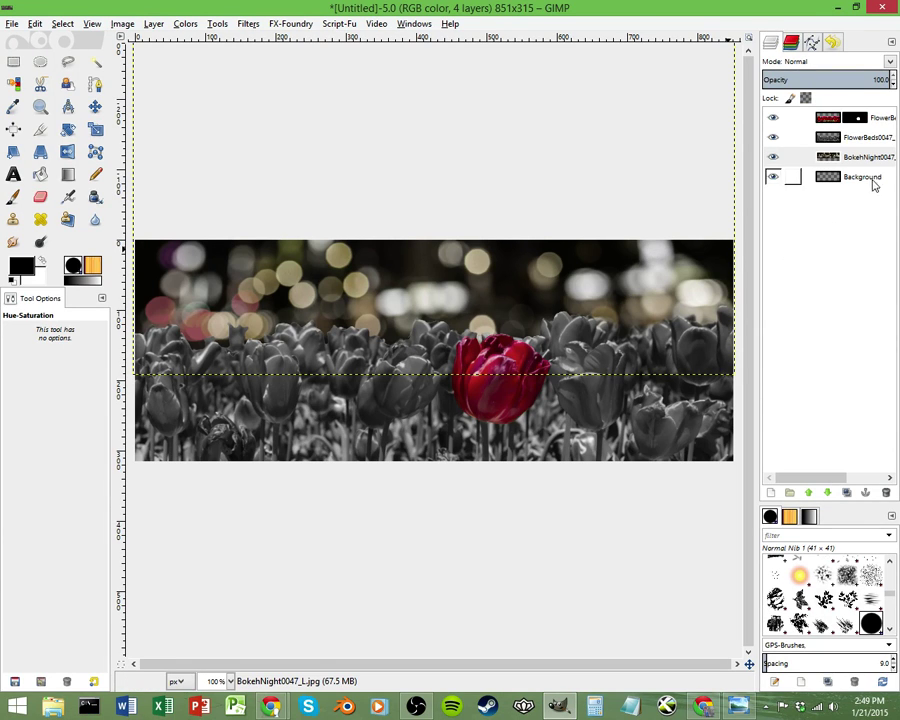
# Delete the empty Background layer beneath the bokeh layer
pyautogui.click(864, 177)
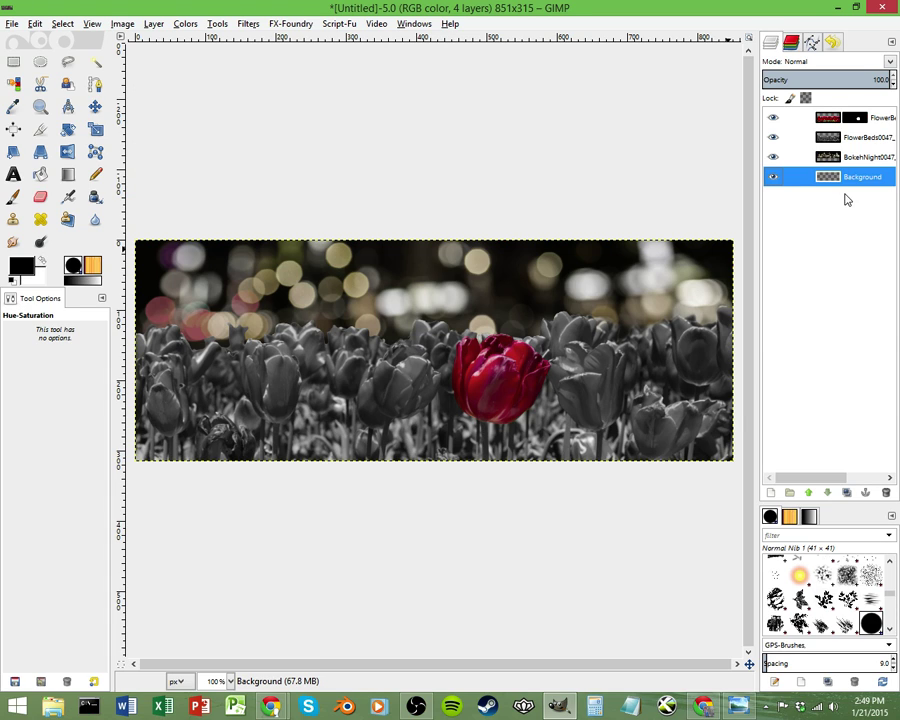
pyautogui.doubleClick(852, 180)
pyautogui.rightClick(851, 183)
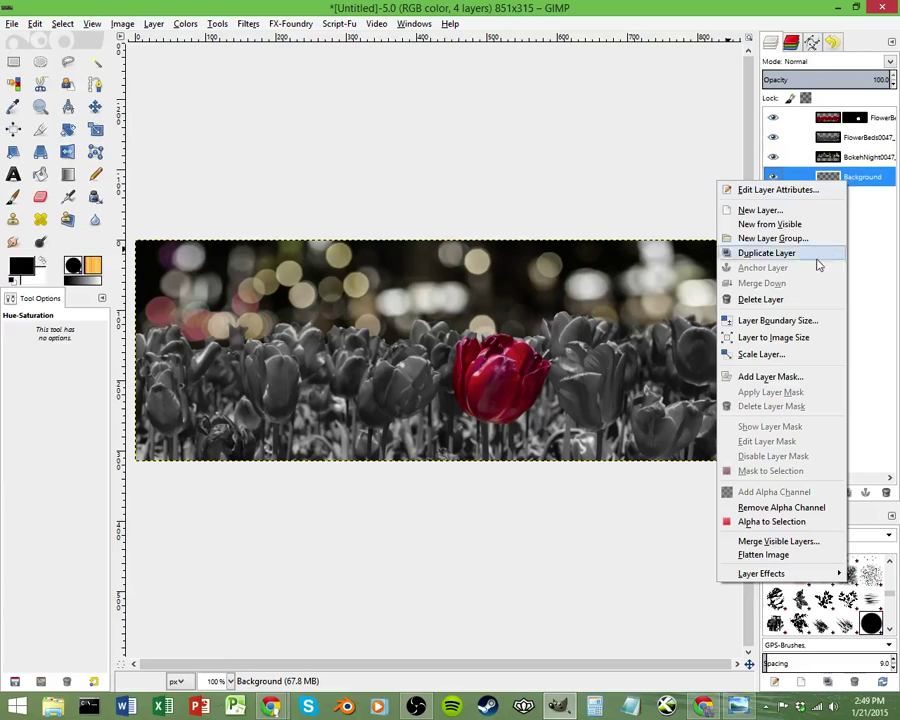
pyautogui.click(765, 297)
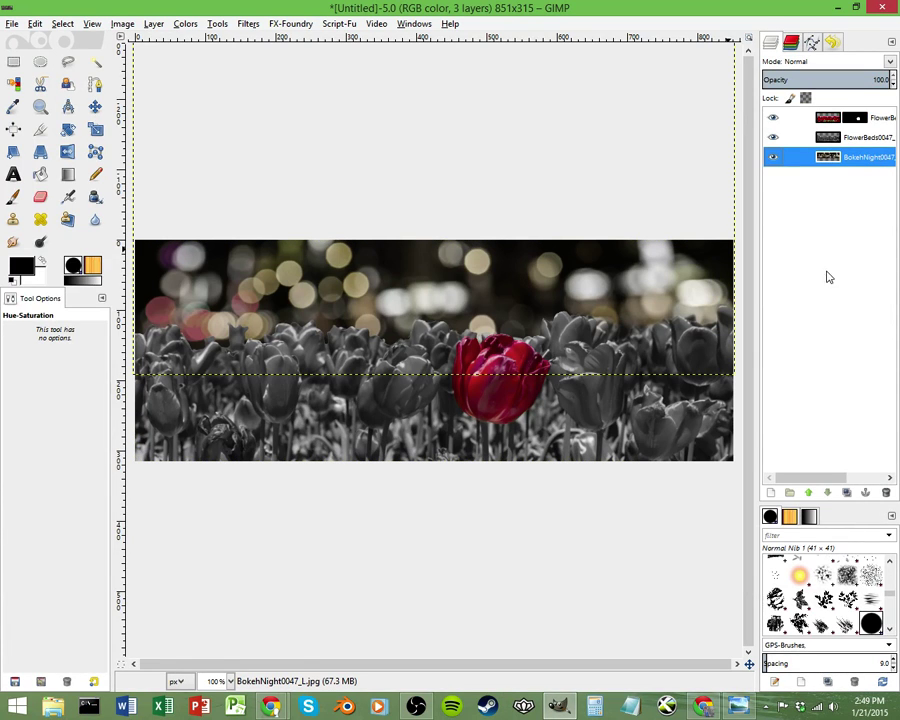
# Apply the red tulip layer's mask, then hide the two layers beneath to inspect the isolated tulip and show them again
pyautogui.rightClick(863, 119)
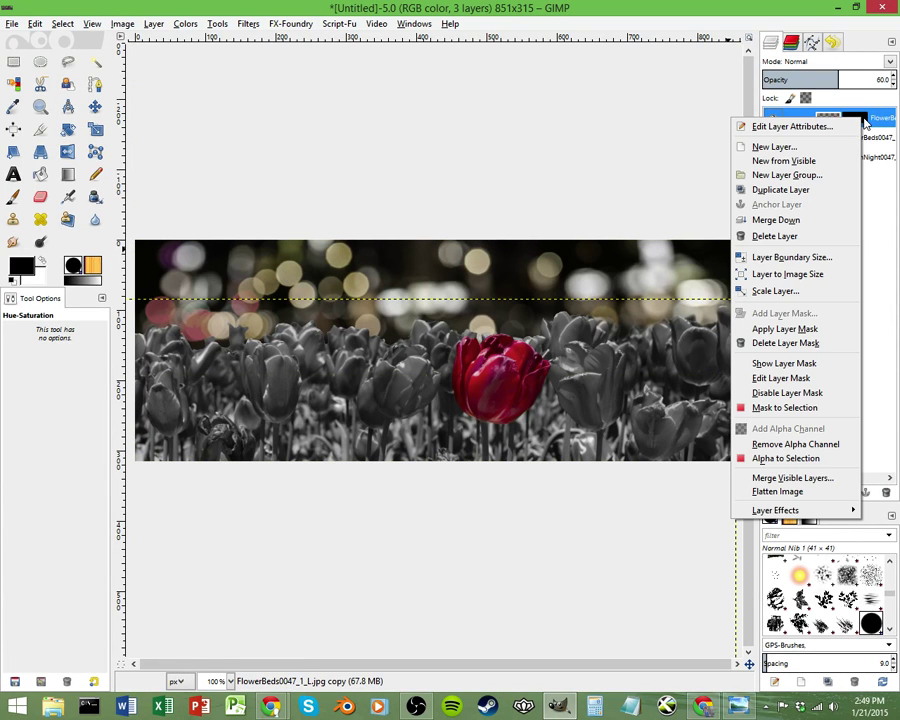
pyautogui.click(785, 329)
pyautogui.click(773, 137)
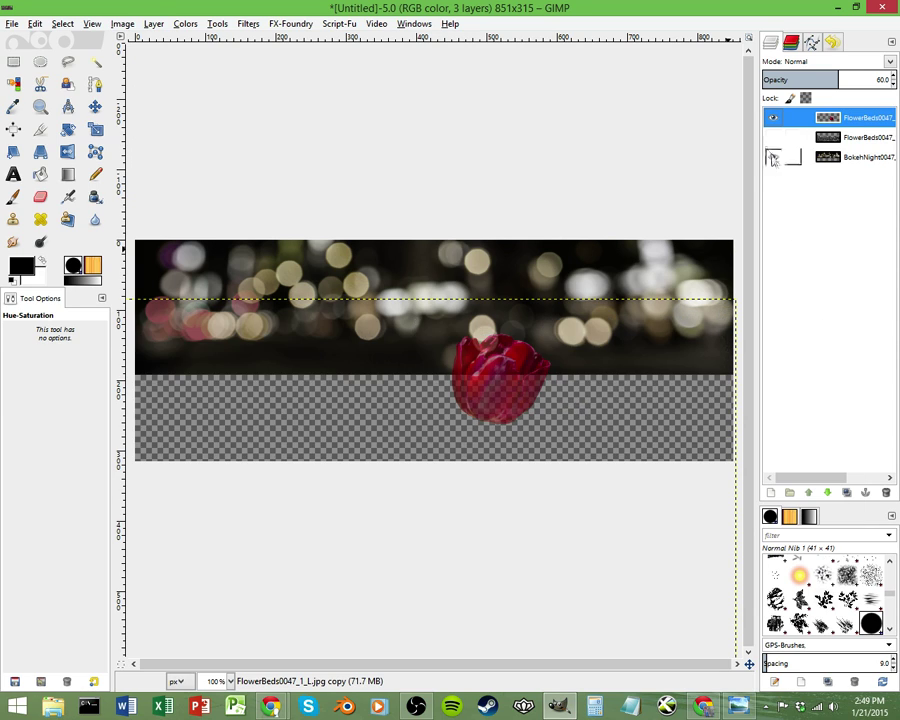
pyautogui.click(773, 157)
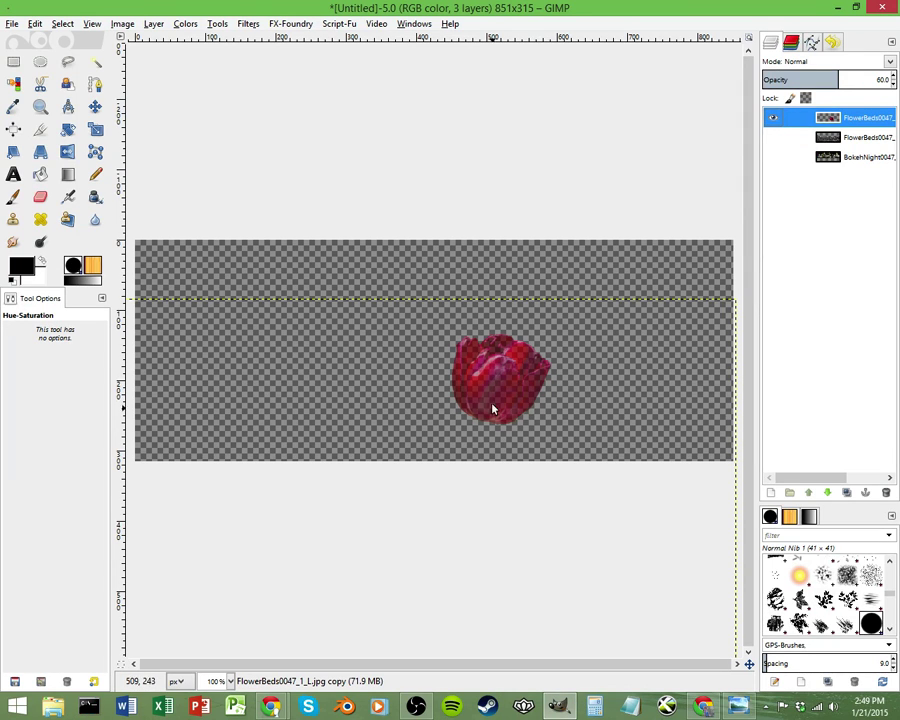
pyautogui.click(773, 137)
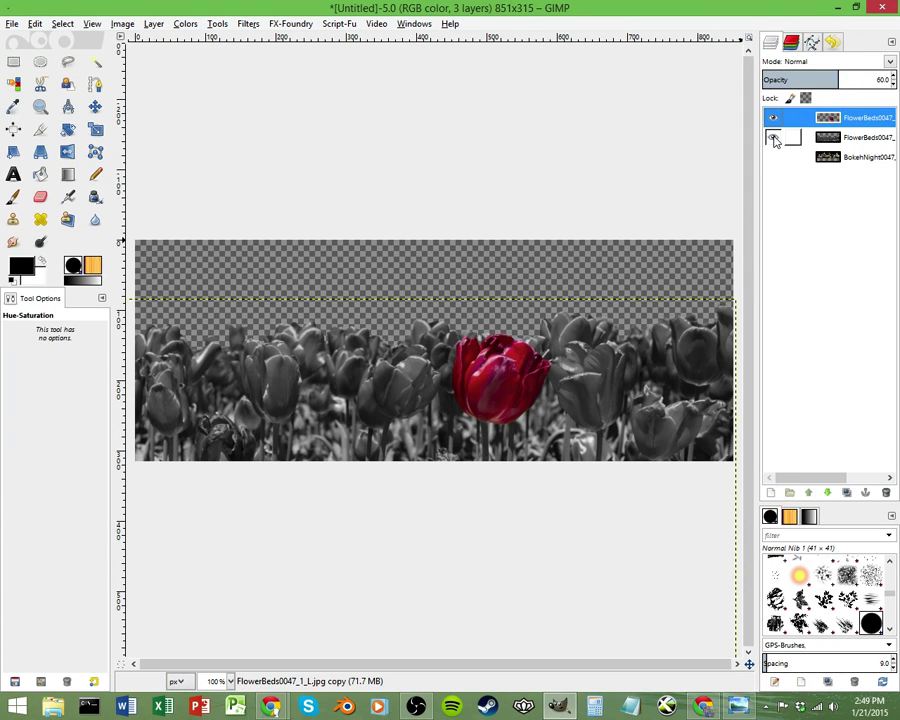
pyautogui.click(773, 157)
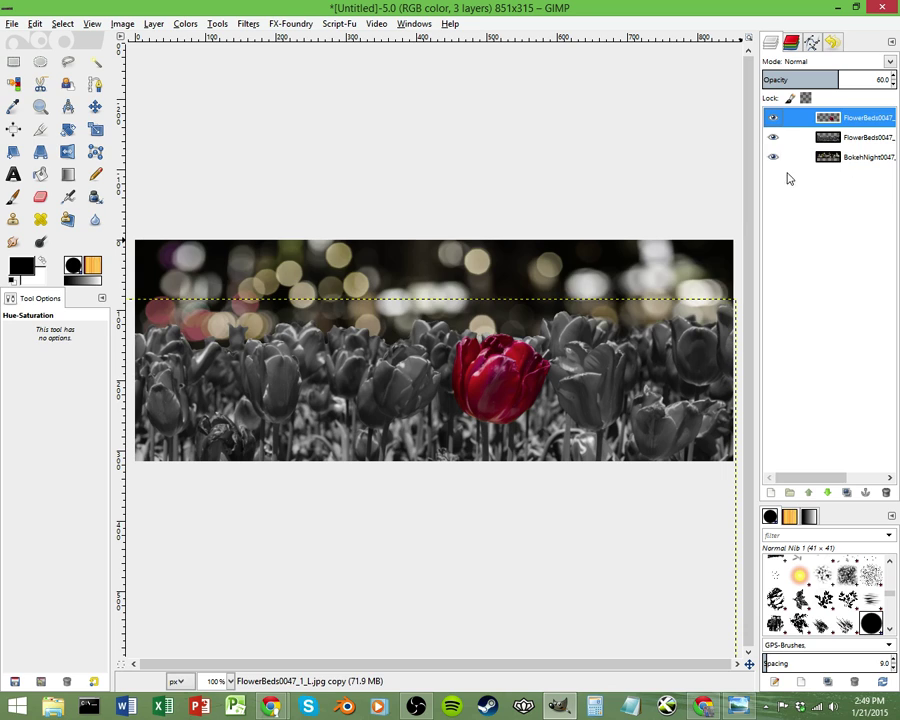
# Fit the boundaries of the red tulip, grayscale tulip and bokeh layers to the image size
pyautogui.rightClick(860, 122)
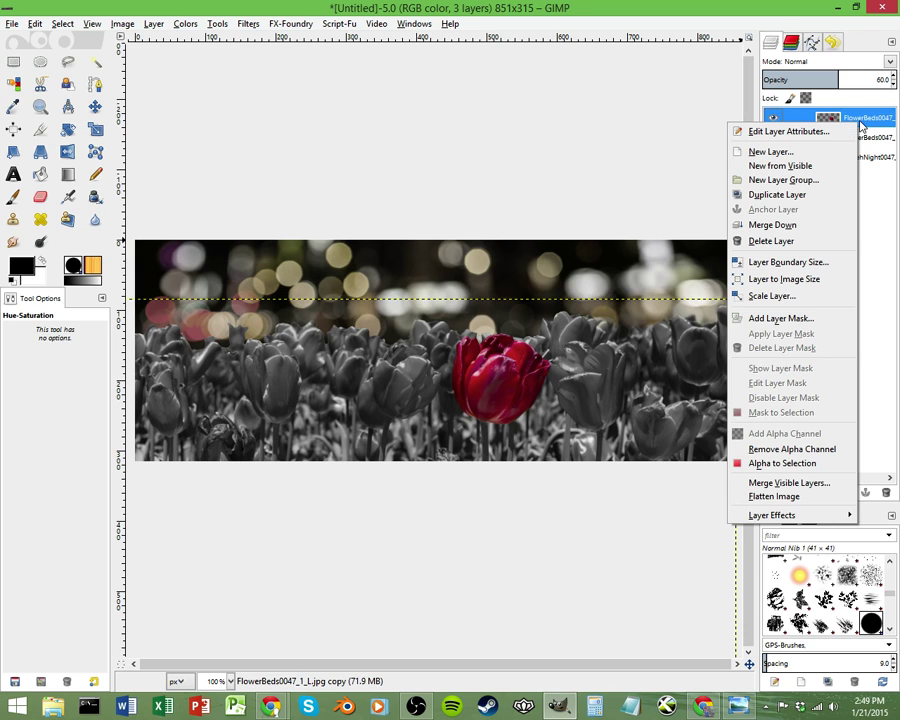
pyautogui.click(814, 280)
pyautogui.rightClick(860, 137)
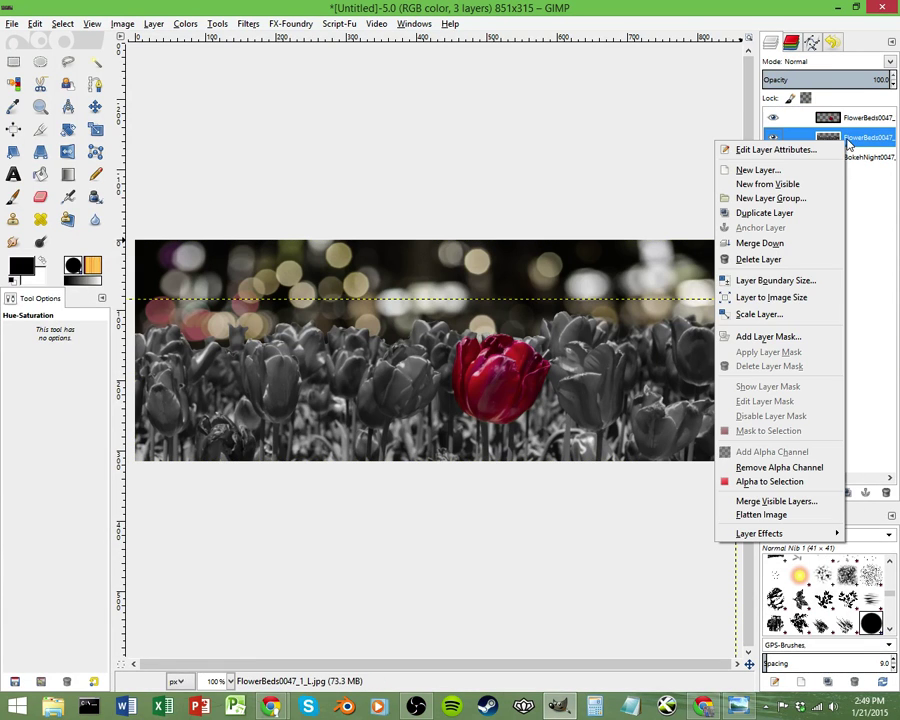
pyautogui.click(790, 297)
pyautogui.rightClick(860, 157)
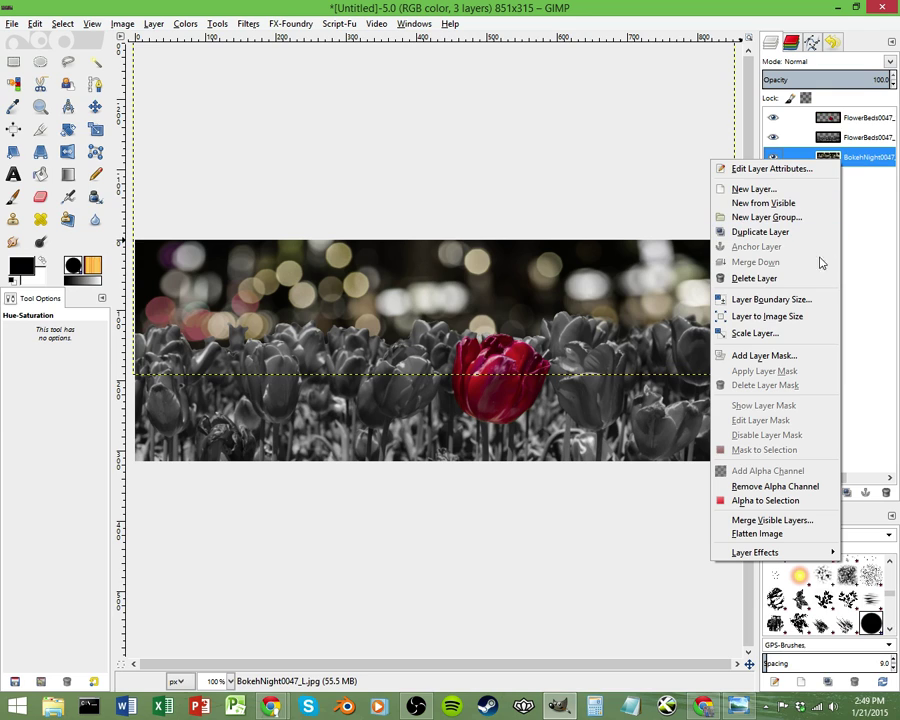
pyautogui.press('Escape')
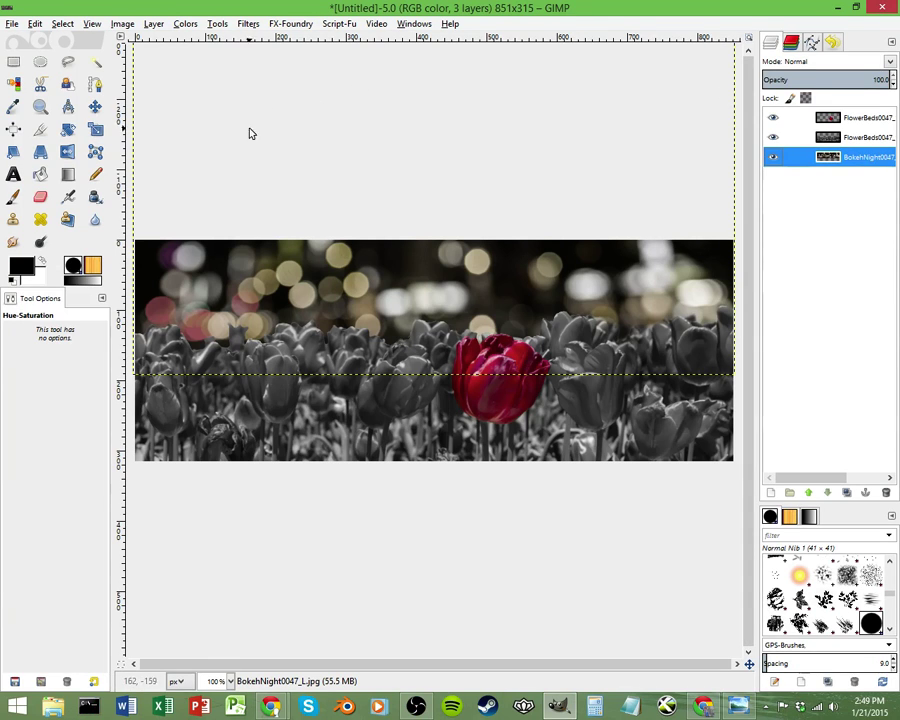
pyautogui.rightClick(833, 165)
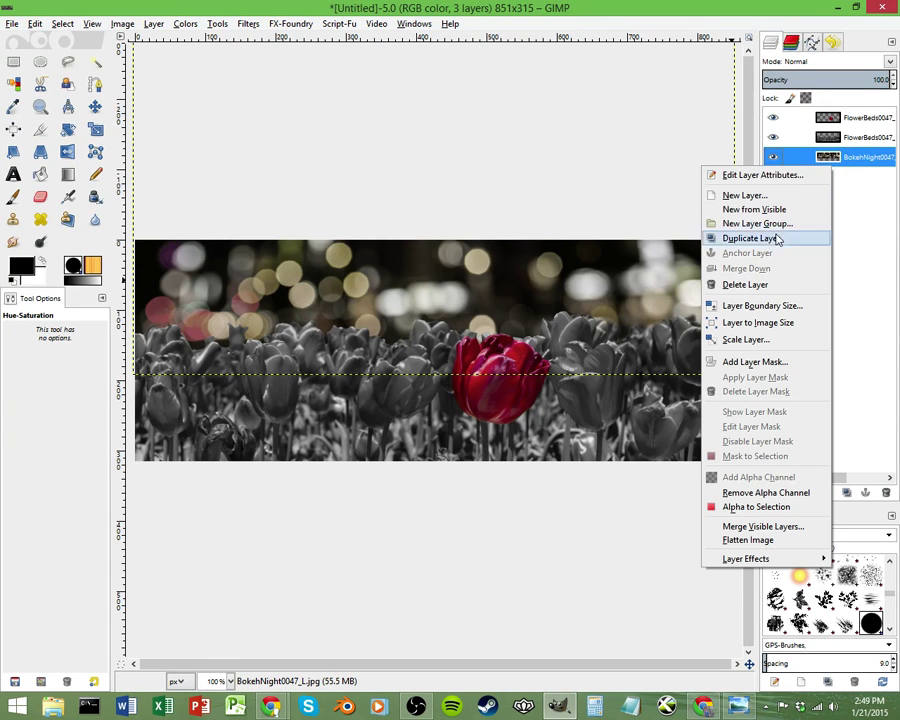
pyautogui.click(767, 322)
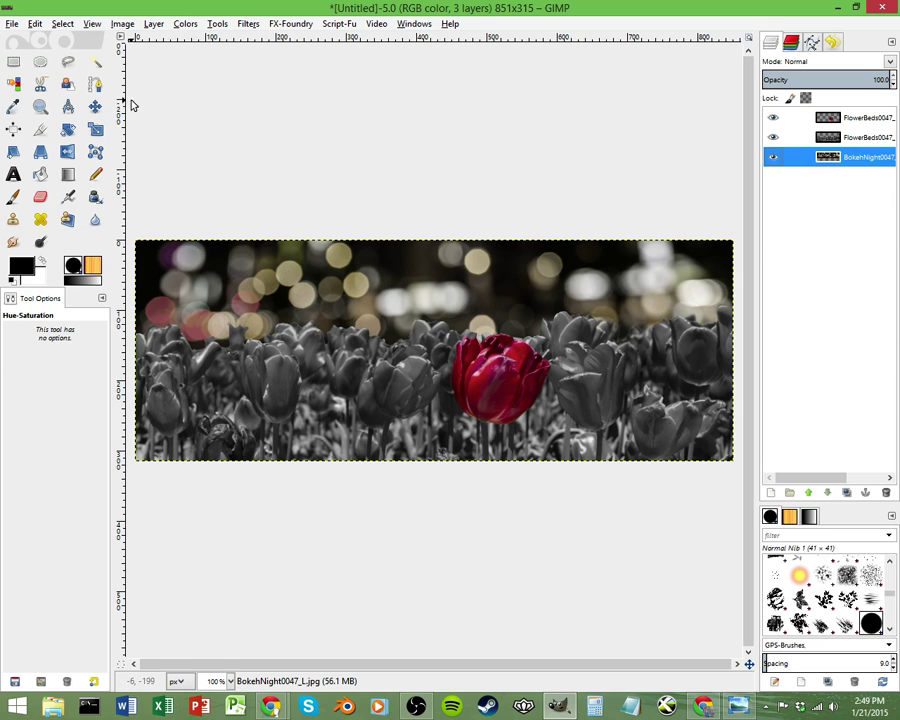
# Try shifting the cropped bokeh layer with the Move tool to test its edges, and undo the move
pyautogui.press('m')
pyautogui.moveTo(445, 283); pyautogui.dragTo(456, 311)
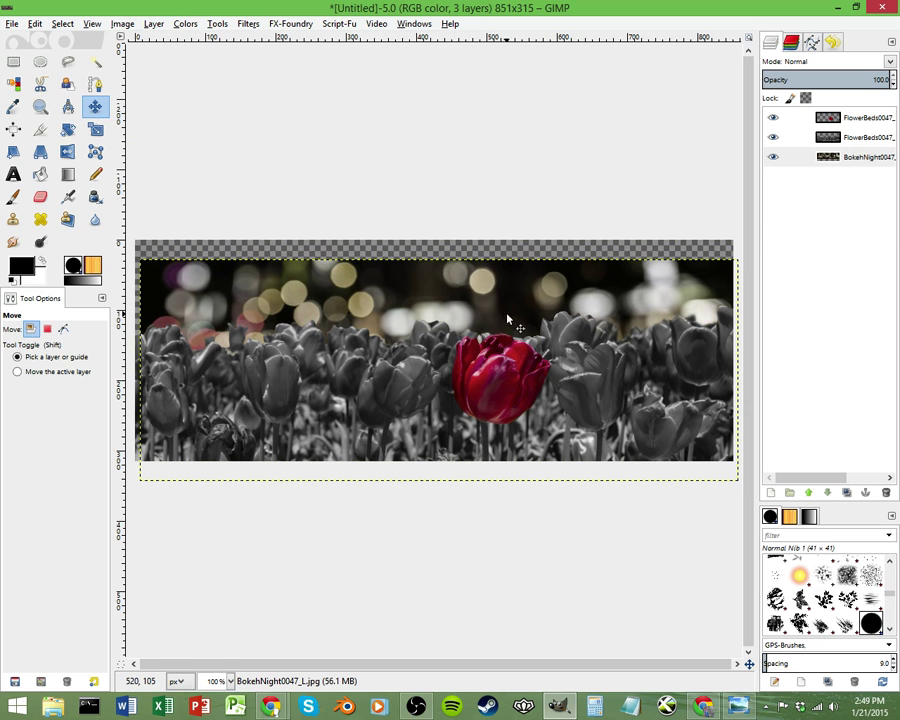
pyautogui.hotkey('ctrl', 'z')
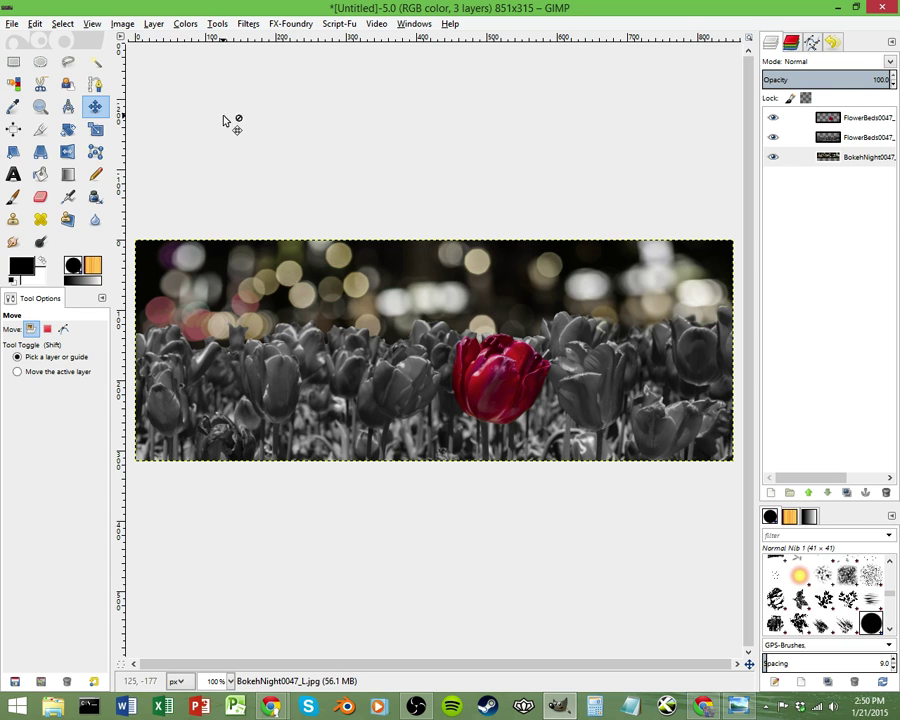
# Export the cover to the Desktop as facebook background.png, replacing the existing file and using PNG compression level 9
pyautogui.click(9, 25)
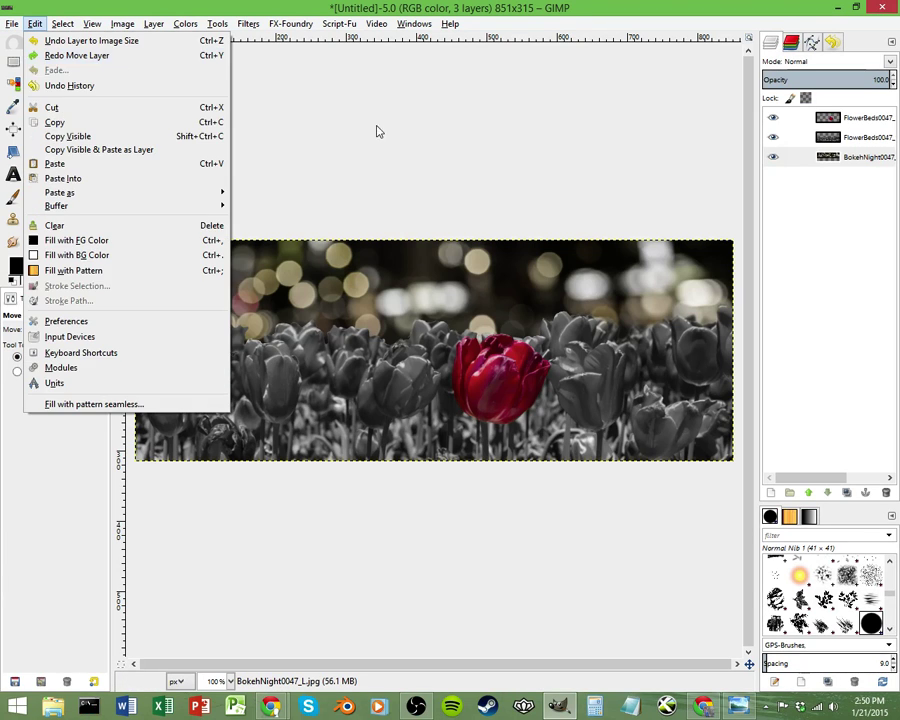
pyautogui.click(410, 147)
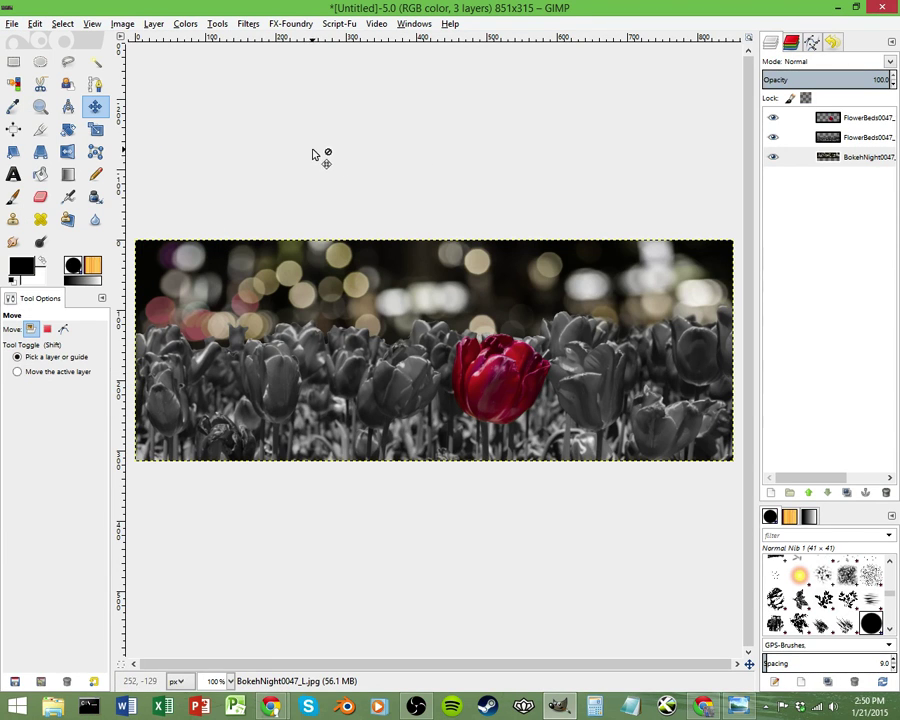
pyautogui.click(9, 24)
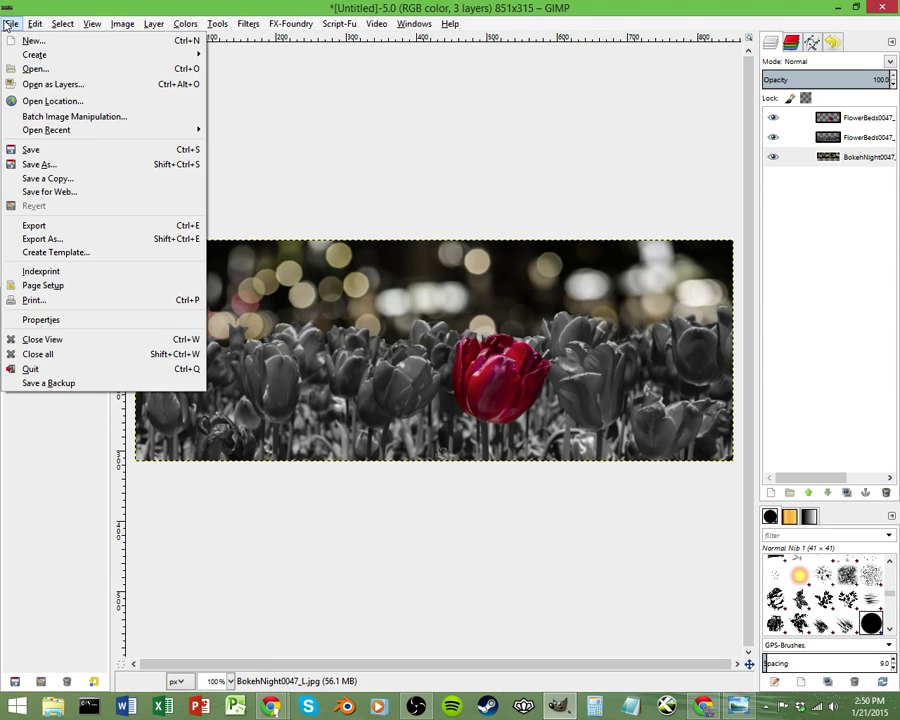
pyautogui.click(141, 234)
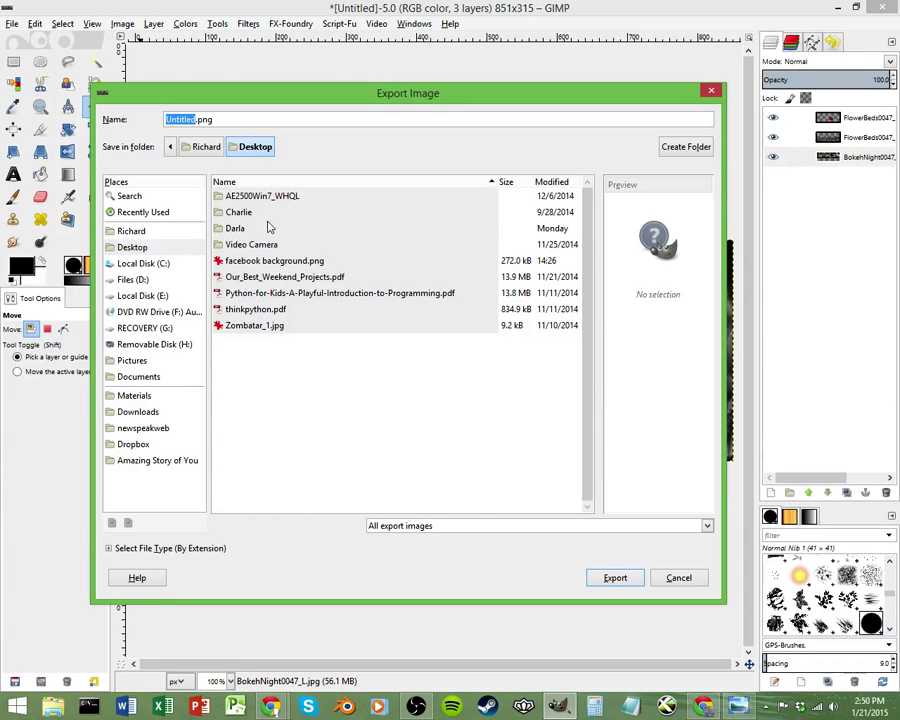
pyautogui.click(145, 247)
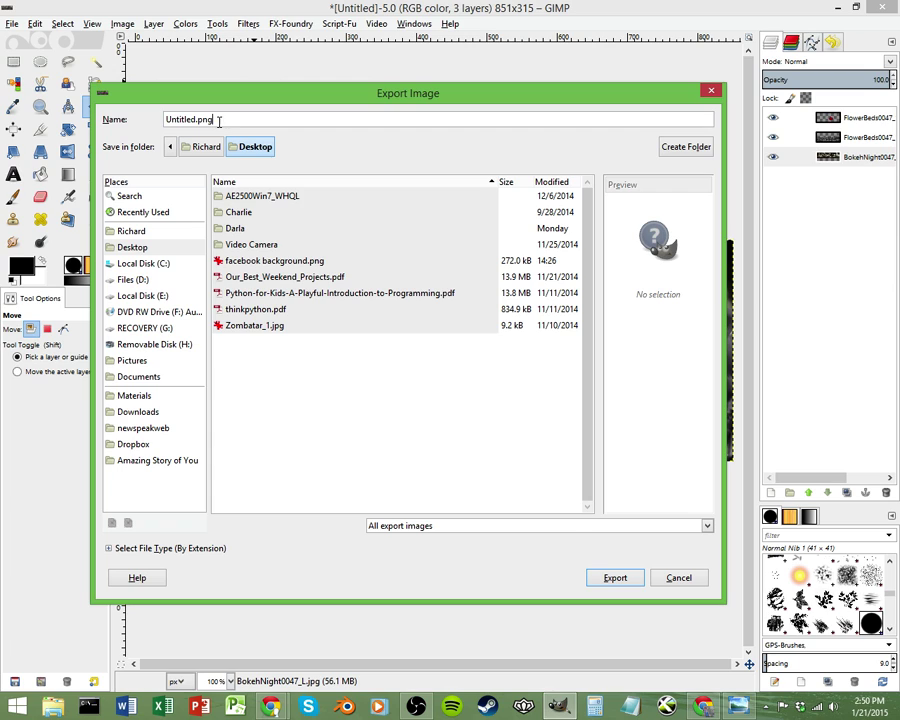
pyautogui.moveTo(229, 118); pyautogui.dragTo(146, 118)
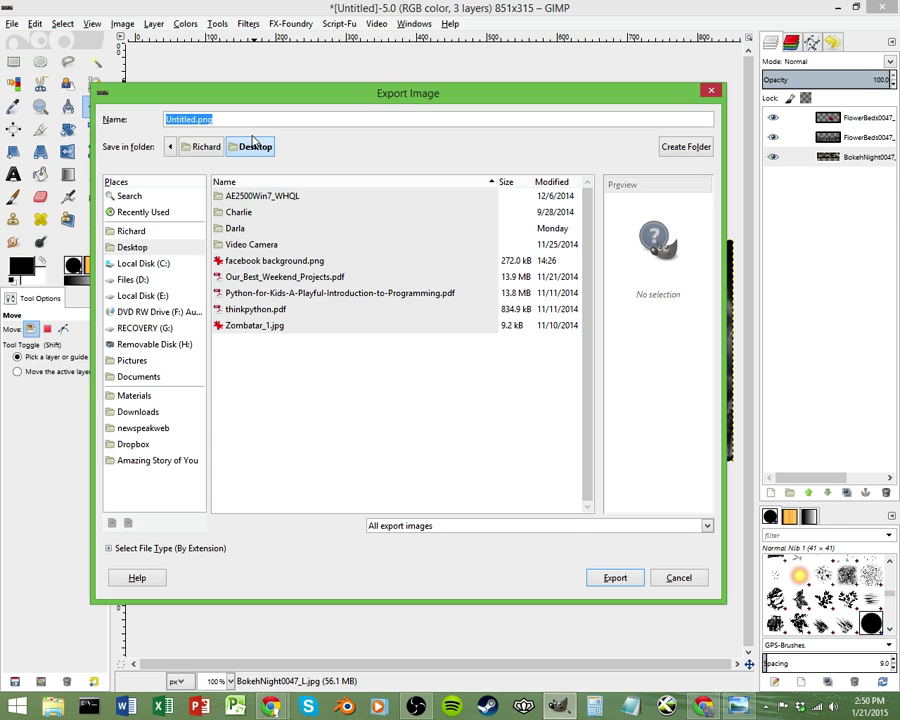
pyautogui.write('facebook backgrou')
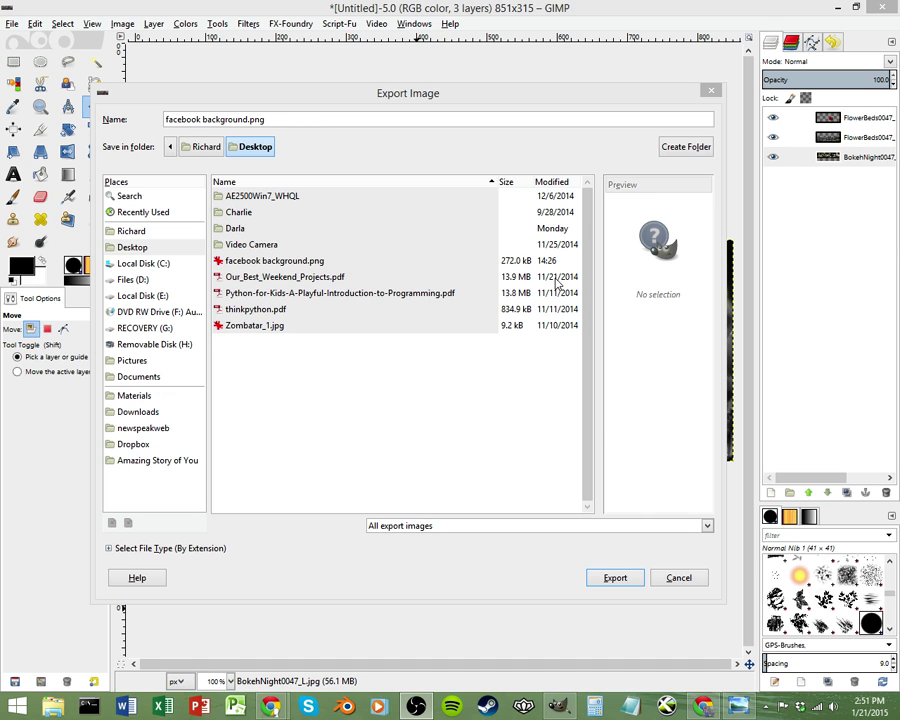
pyautogui.click(628, 580)
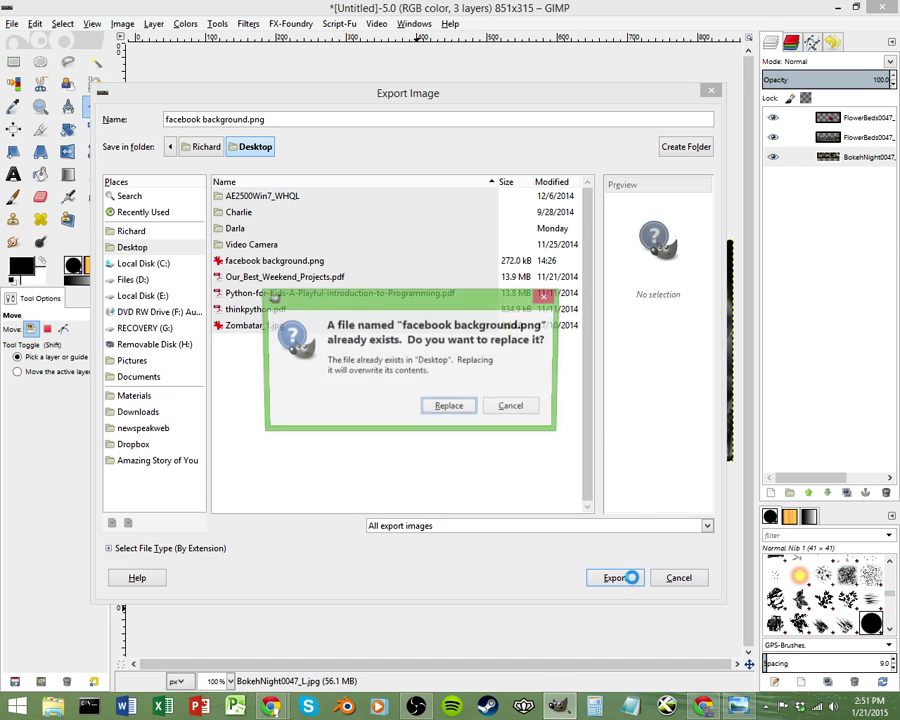
pyautogui.click(466, 412)
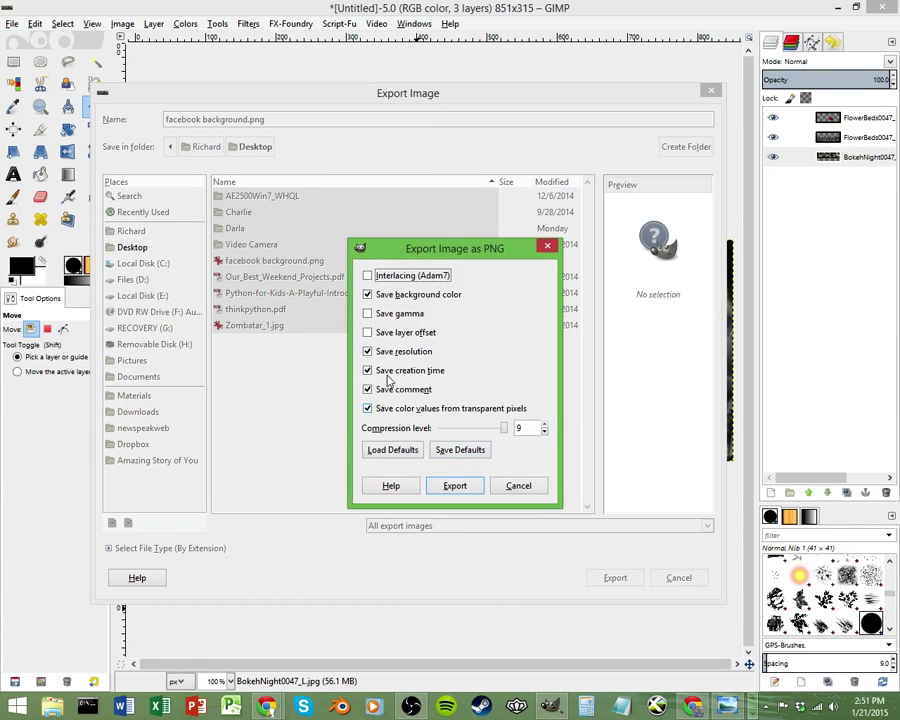
pyautogui.click(455, 486)
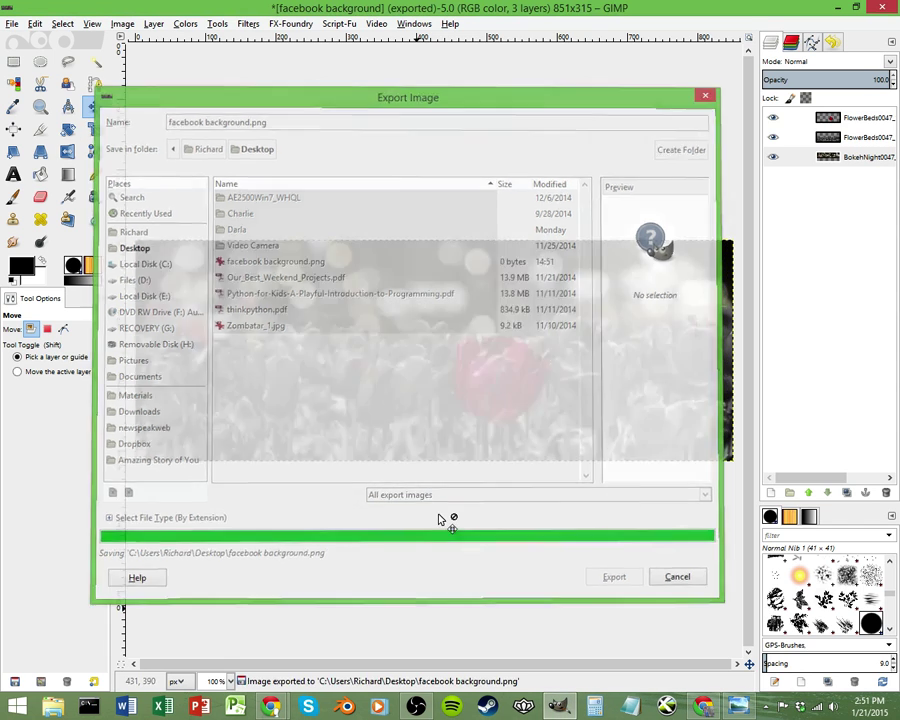